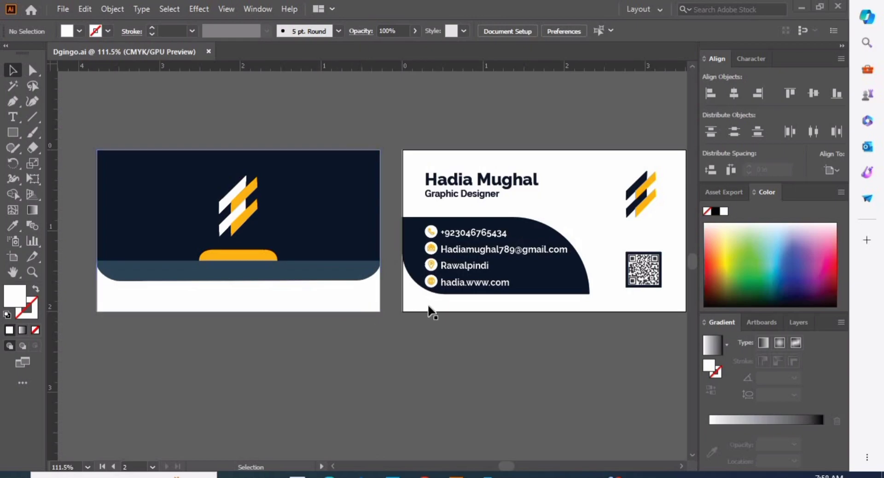
# - Create the Untitled-1 document with 2 landscape artboards of 3.5 × 2 in
pyautogui.moveTo(438, 333); pyautogui.dragTo(426, 334)
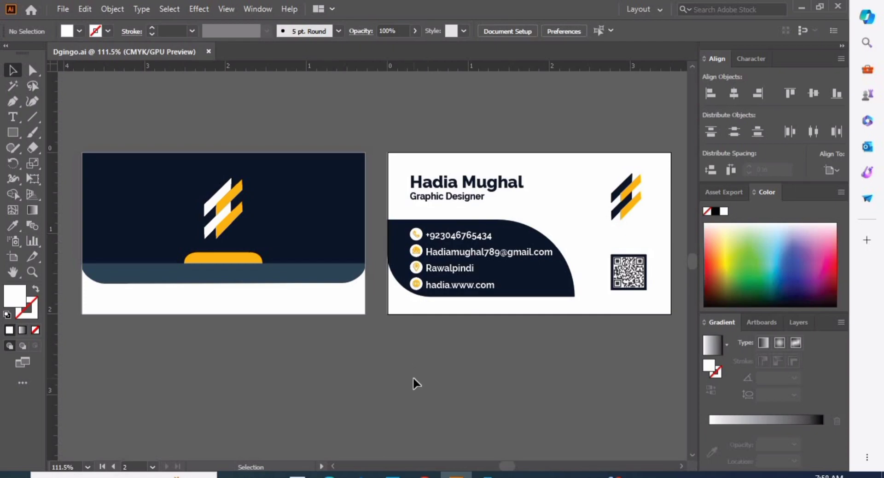
pyautogui.click(62, 9)
pyautogui.click(355, 162)
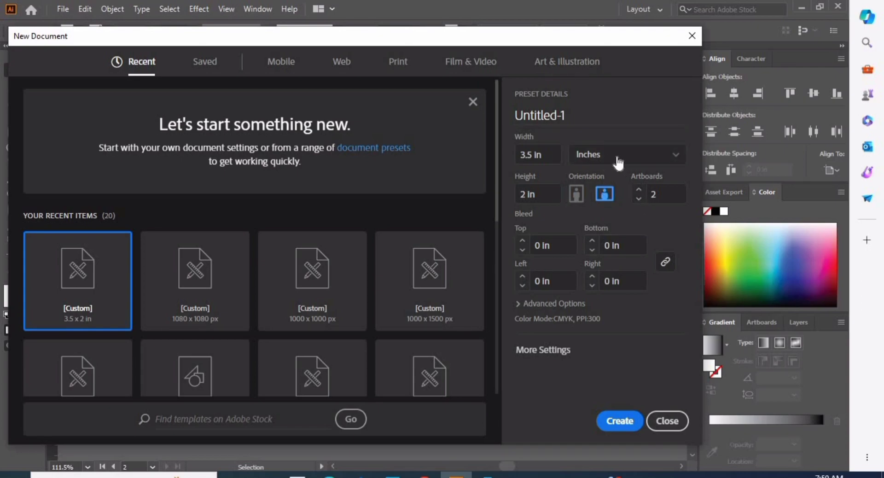
pyautogui.click(618, 419)
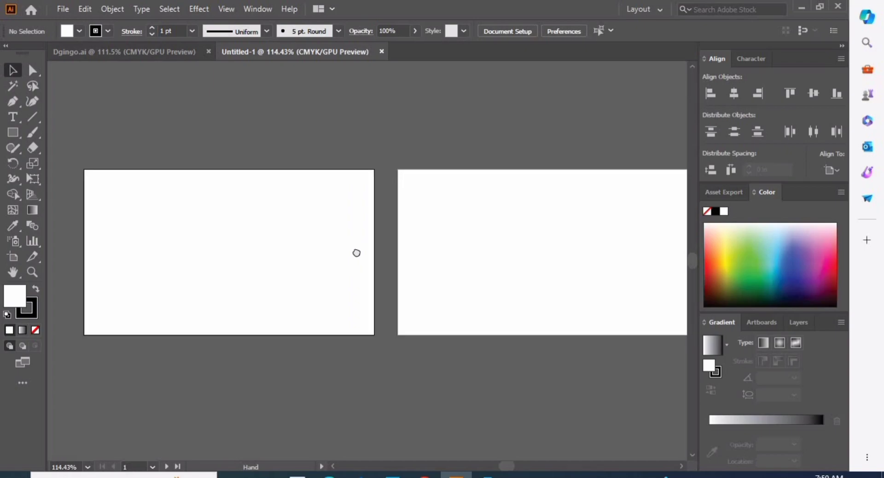
# - Draw a small square on the reference card, fill it navy, and copy it into Untitled-1
pyautogui.click(129, 50)
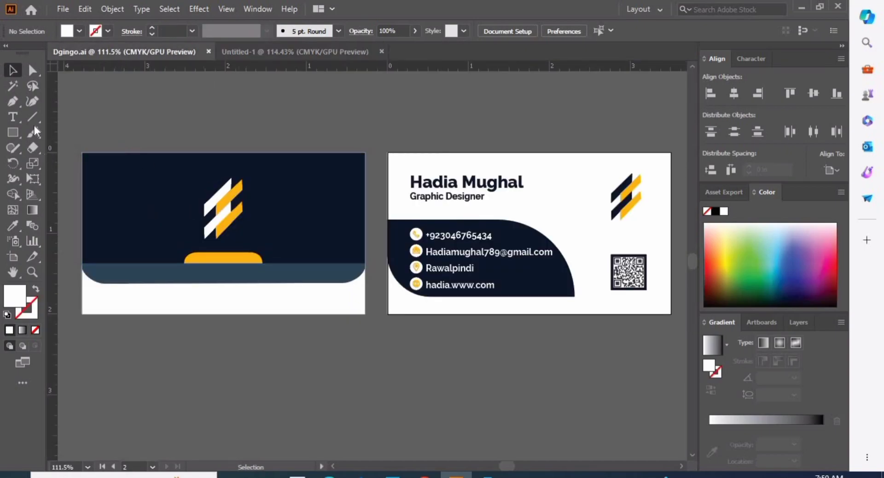
pyautogui.moveTo(129, 98); pyautogui.dragTo(170, 138)
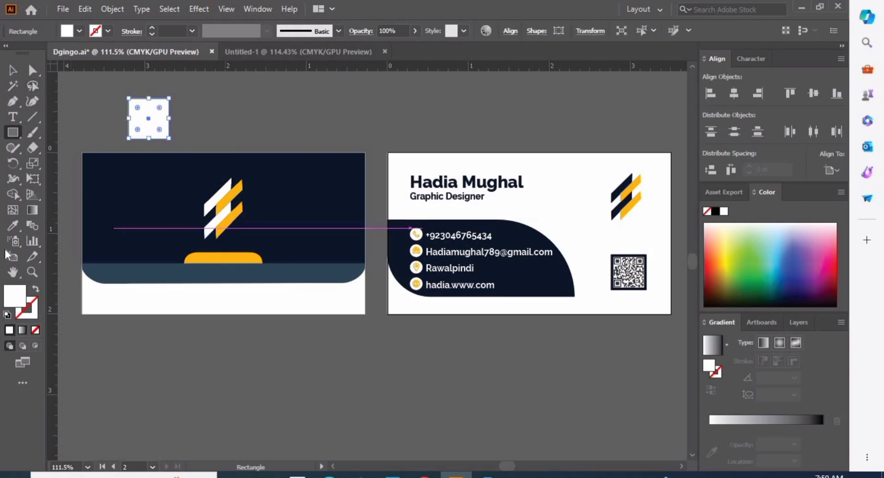
pyautogui.click(13, 225)
pyautogui.click(142, 179)
pyautogui.click(12, 70)
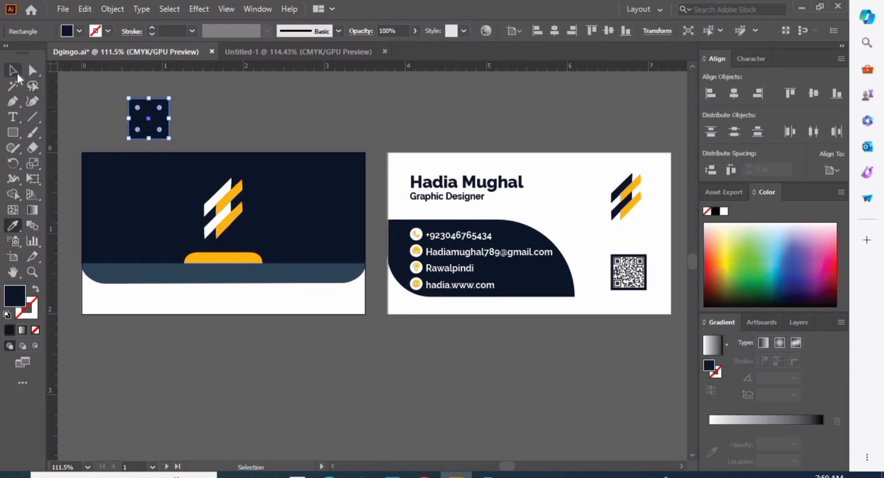
pyautogui.click(184, 107)
pyautogui.click(283, 51)
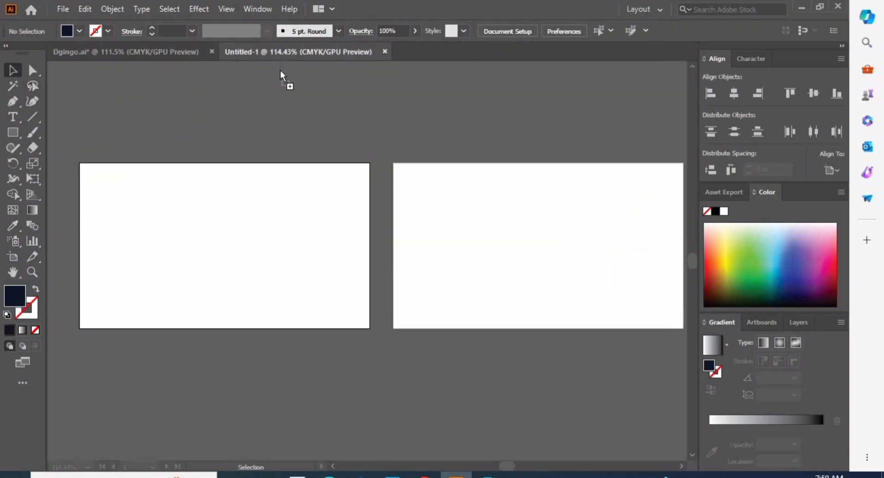
pyautogui.moveTo(260, 117); pyautogui.dragTo(258, 118)
# - Recolour the square with the band's slate-blue and drop a copy into Untitled-1
pyautogui.click(157, 51)
pyautogui.click(205, 111)
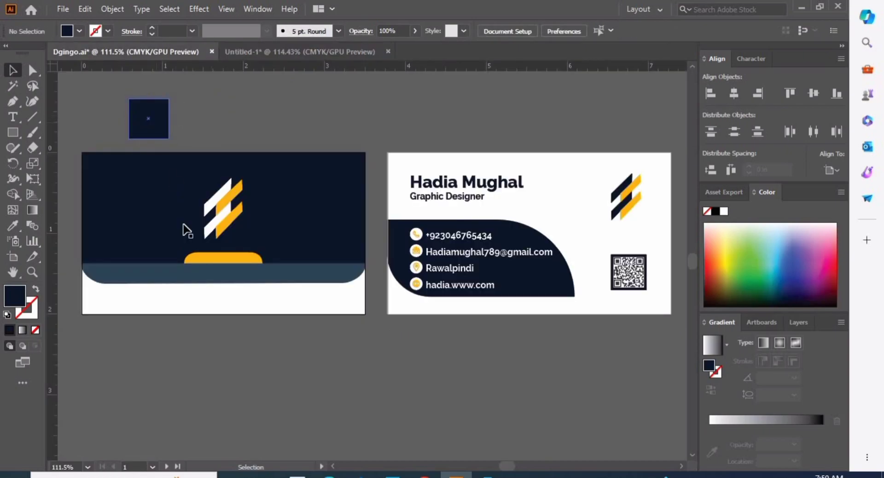
pyautogui.click(157, 130)
pyautogui.press('i')
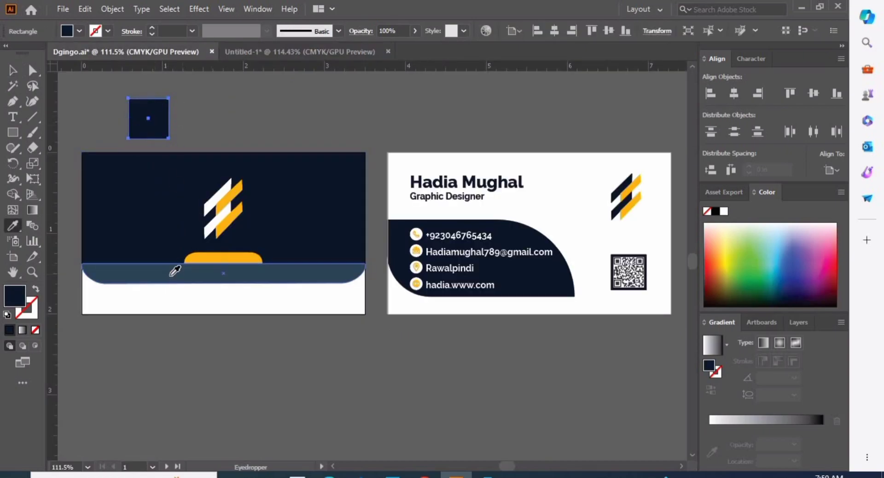
pyautogui.click(174, 272)
pyautogui.press('v')
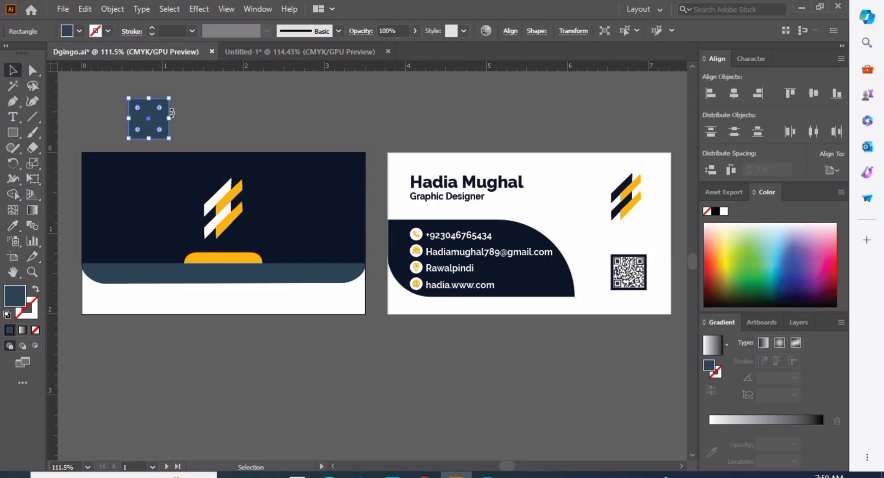
pyautogui.moveTo(171, 113); pyautogui.dragTo(368, 86)
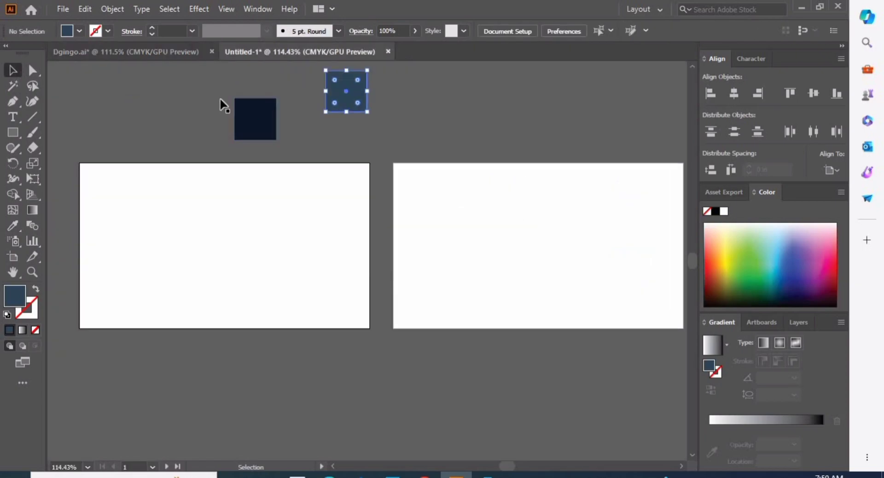
# - Draw a wide rectangle across the top of the new left card
pyautogui.click(164, 51)
pyautogui.click(509, 238)
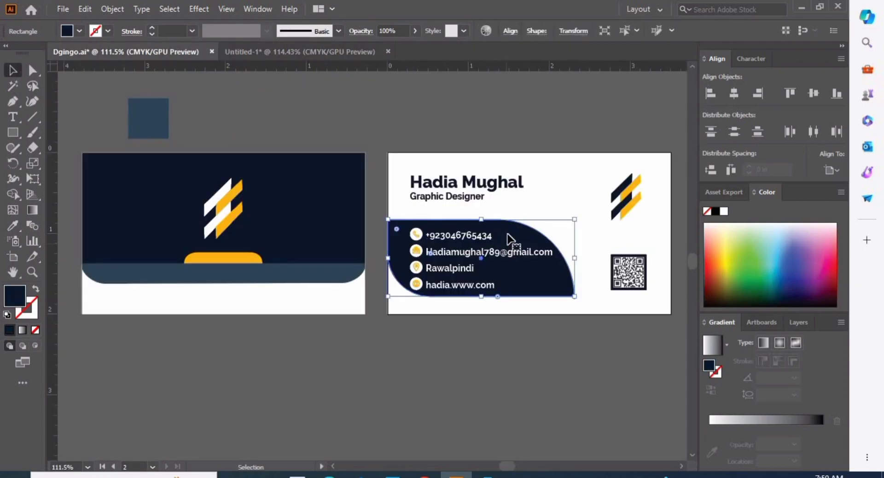
pyautogui.click(343, 134)
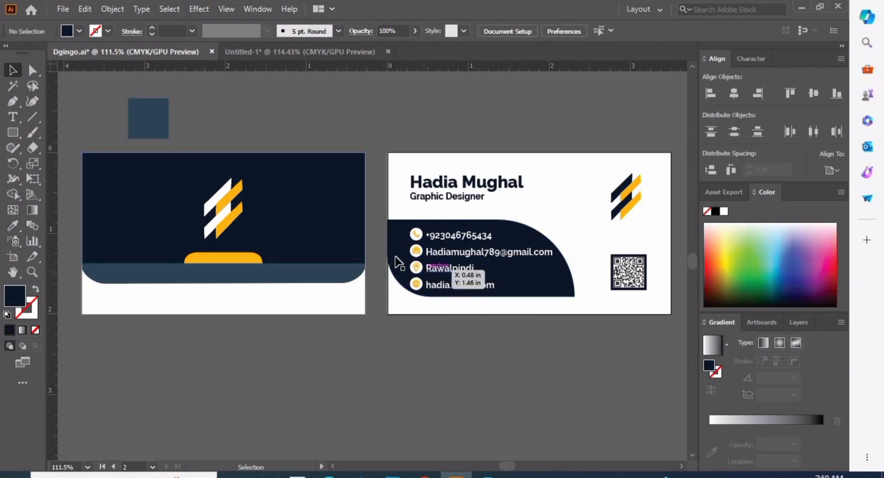
pyautogui.click(284, 53)
pyautogui.click(363, 134)
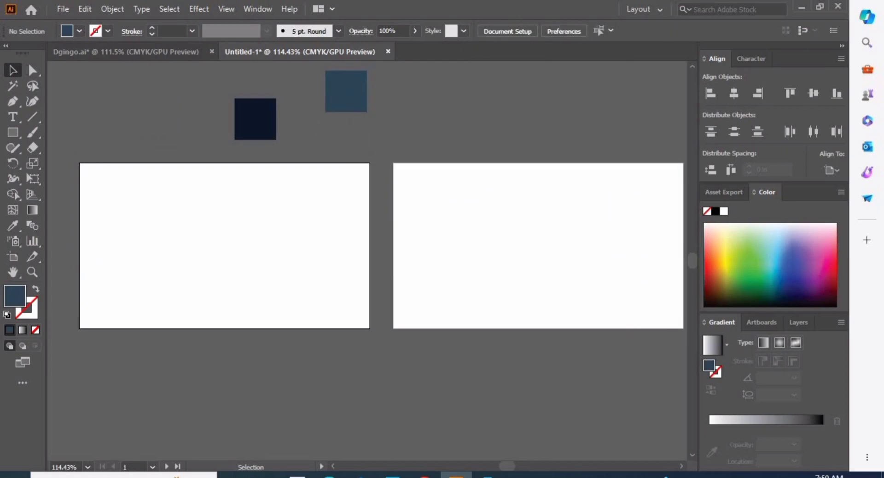
pyautogui.press('m')
pyautogui.moveTo(79, 163)
pyautogui.mouseDown()
pyautogui.moveTo(254, 250)
pyautogui.moveTo(347, 275)
pyautogui.moveTo(370, 275)
pyautogui.moveTo(369, 260)
pyautogui.mouseUp()
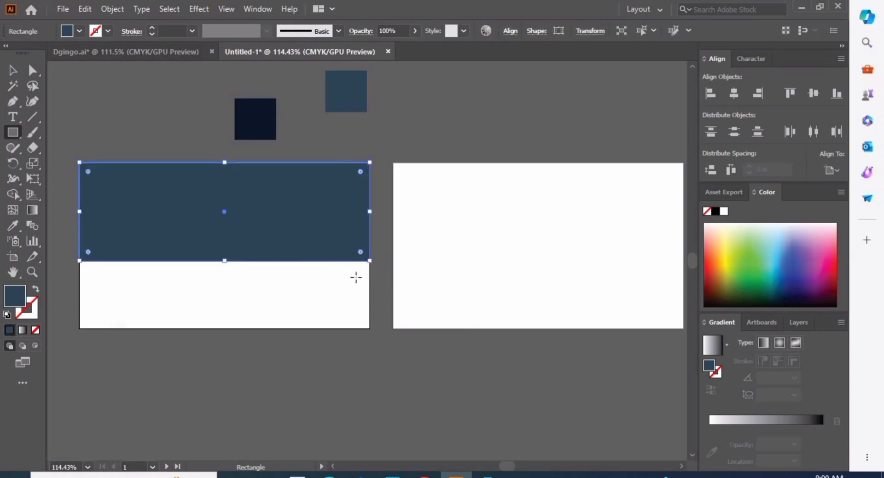
# - Fill the wide rectangle with the navy swatch colour
pyautogui.click(13, 225)
pyautogui.click(274, 135)
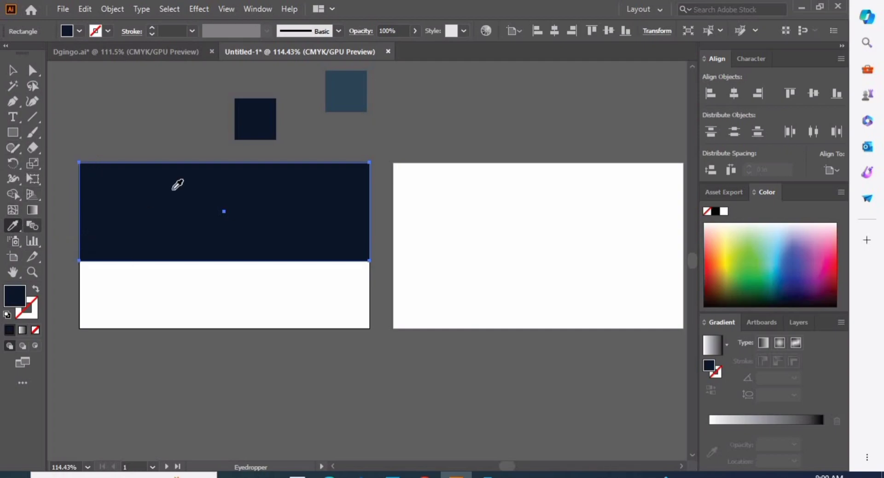
pyautogui.press('v')
pyautogui.click(71, 87)
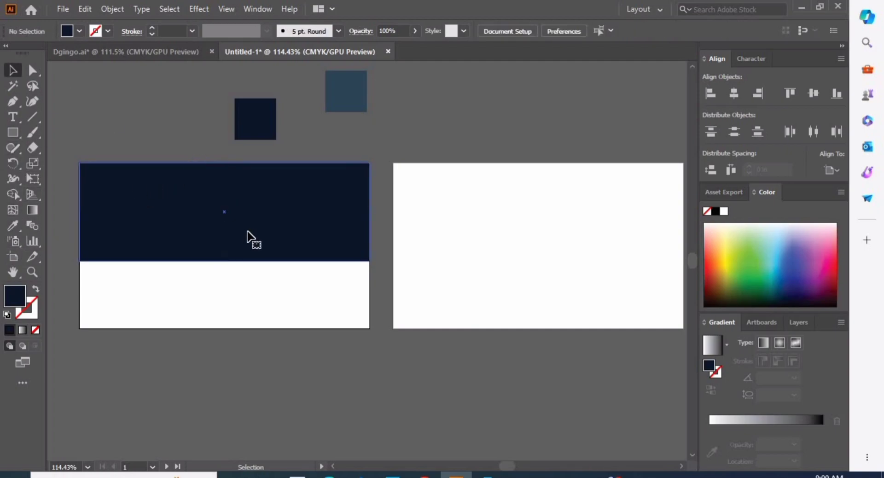
pyautogui.click(248, 239)
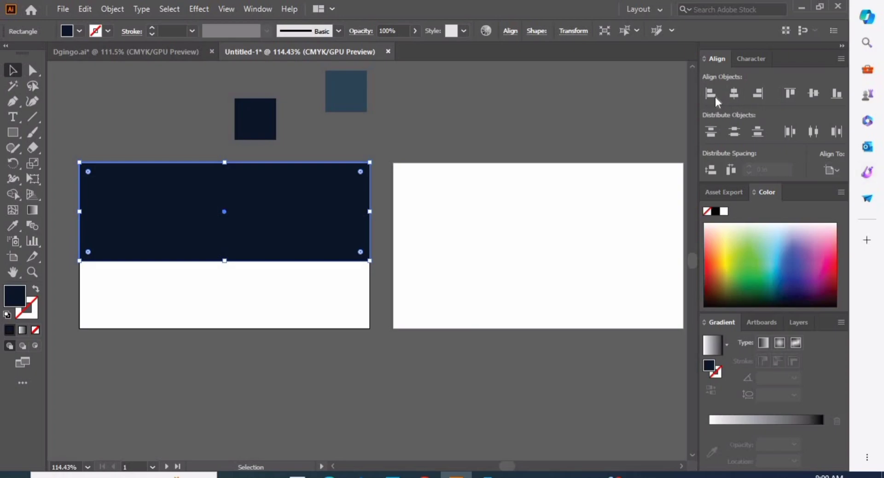
# - Align the navy rectangle to the artboard's left and top edges
pyautogui.click(831, 169)
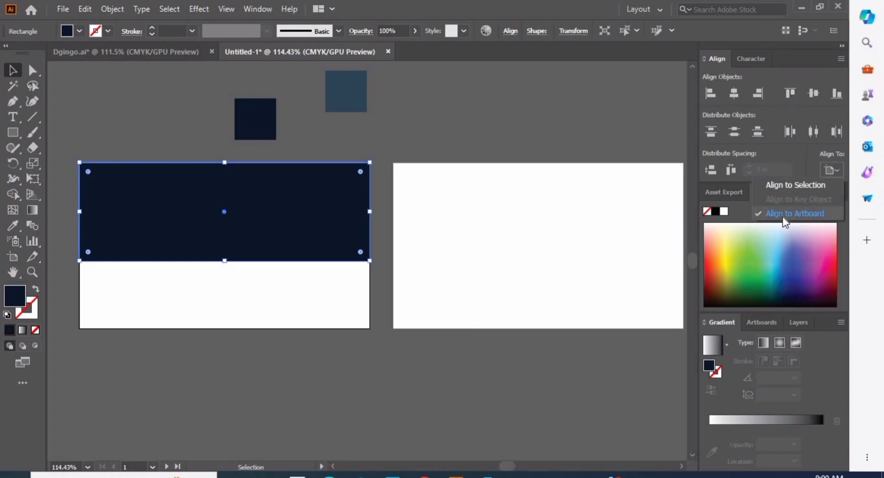
pyautogui.click(799, 213)
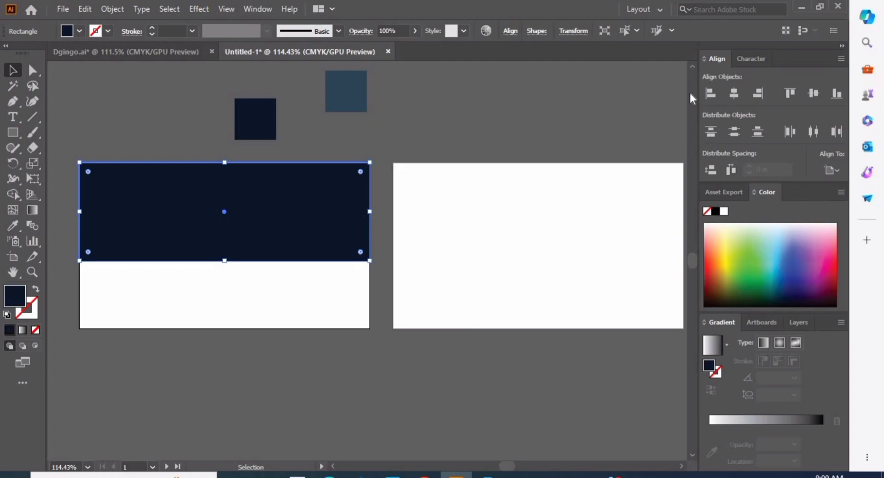
pyautogui.moveTo(275, 211)
pyautogui.mouseDown()
pyautogui.moveTo(318, 212)
pyautogui.moveTo(315, 247)
pyautogui.mouseUp()
pyautogui.click(709, 95)
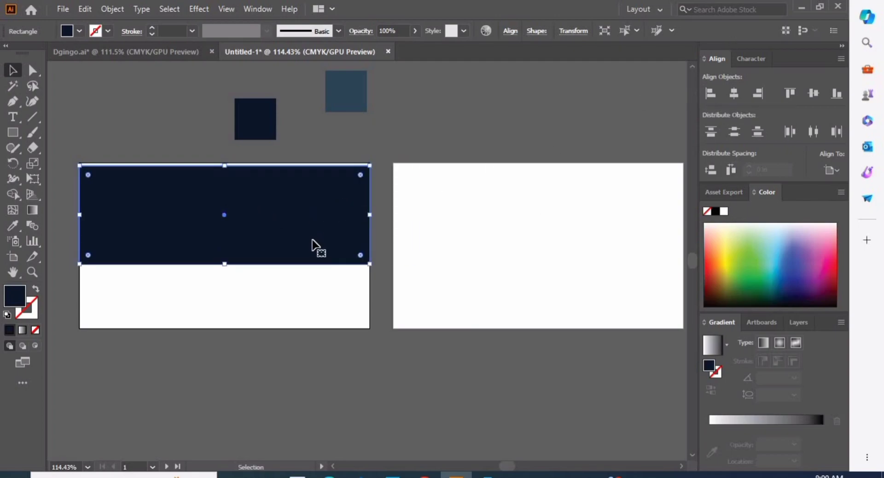
pyautogui.click(789, 93)
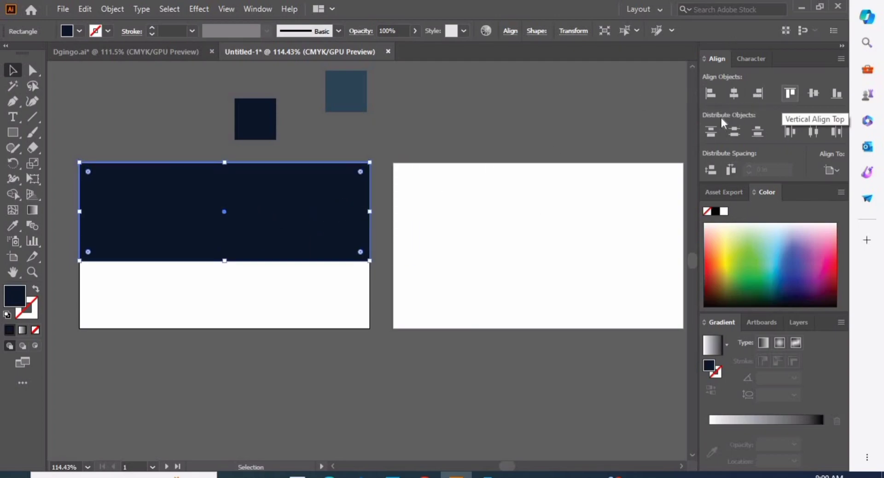
pyautogui.click(475, 151)
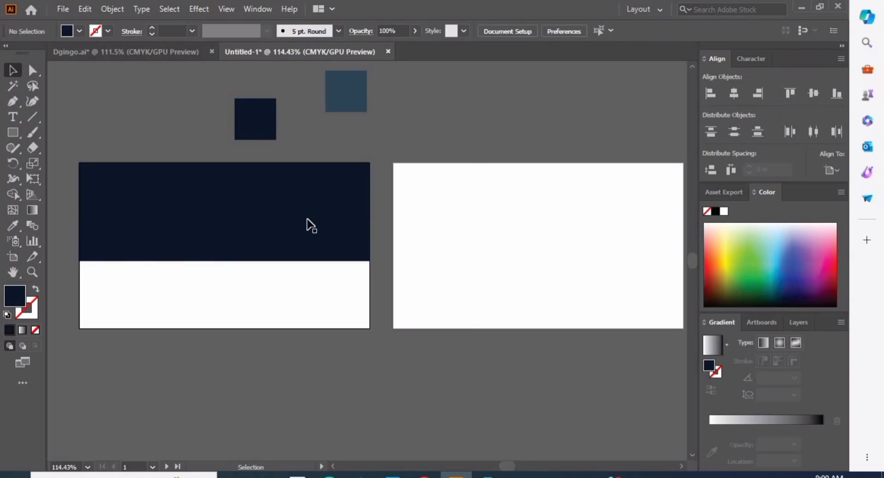
pyautogui.click(153, 51)
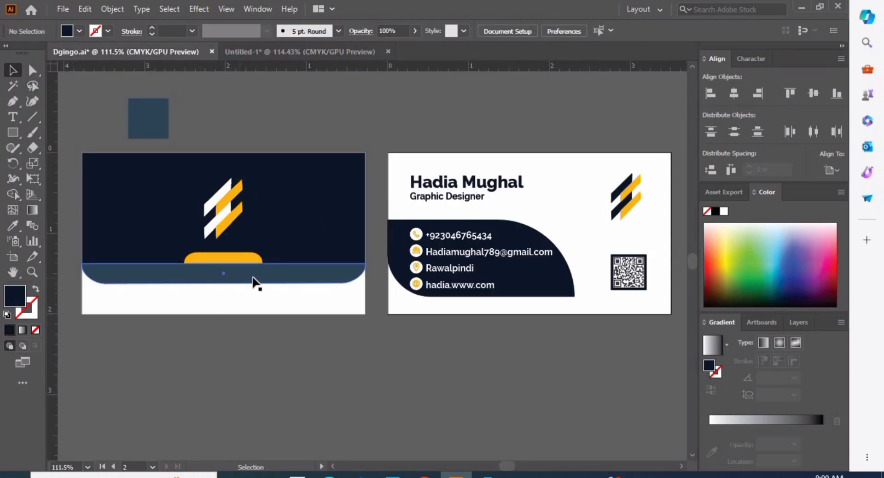
# - Draw a thin full-width strip below the navy area and fill it slate-blue
pyautogui.click(294, 52)
pyautogui.click(13, 132)
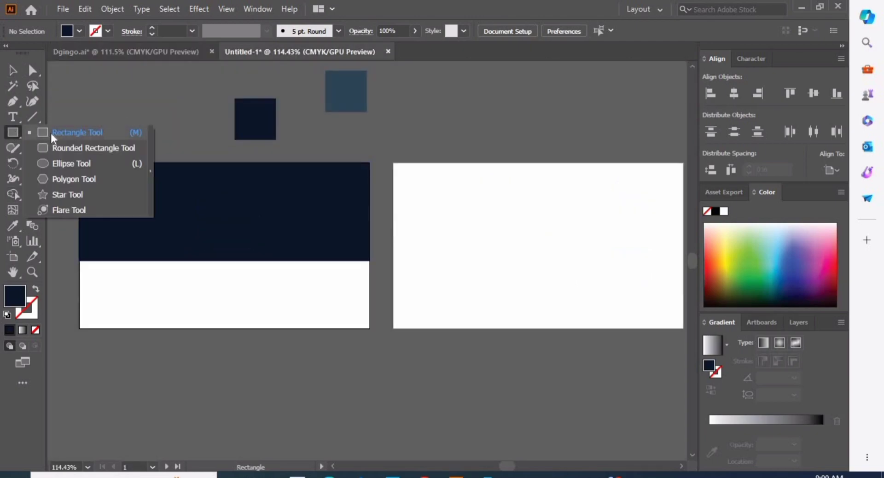
pyautogui.click(51, 133)
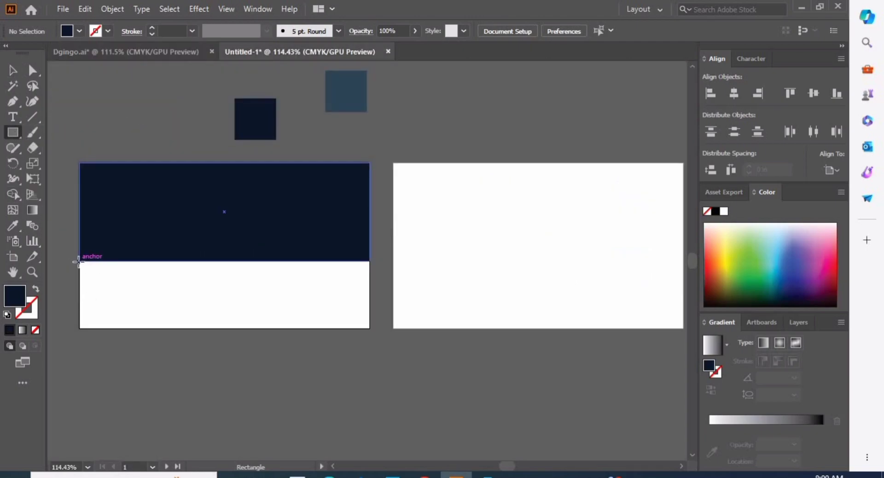
pyautogui.moveTo(78, 261); pyautogui.dragTo(370, 281)
pyautogui.click(13, 226)
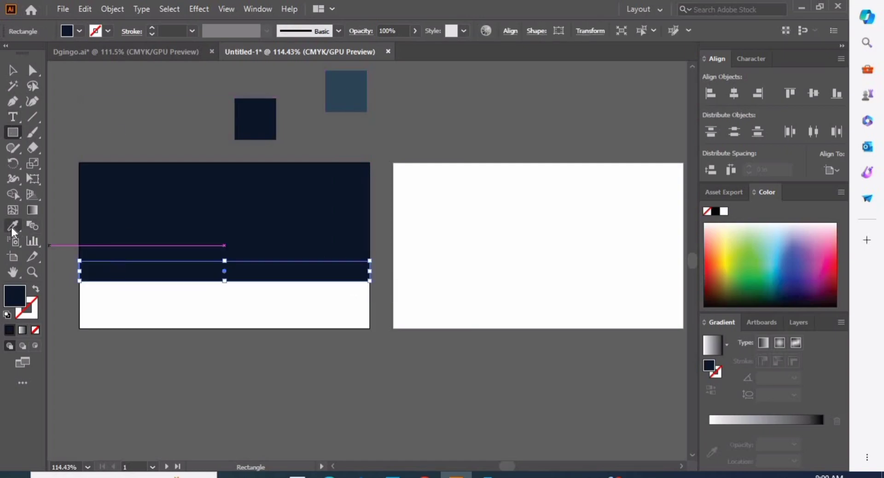
pyautogui.click(339, 86)
pyautogui.press('v')
pyautogui.click(184, 175)
pyautogui.click(244, 291)
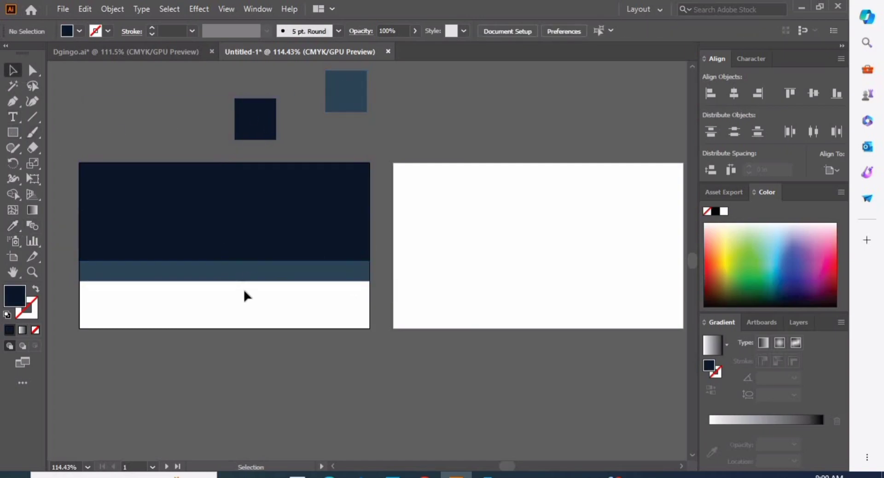
# - Try rounding all the band's corners, then undo it
pyautogui.press('z')
pyautogui.click(252, 247)
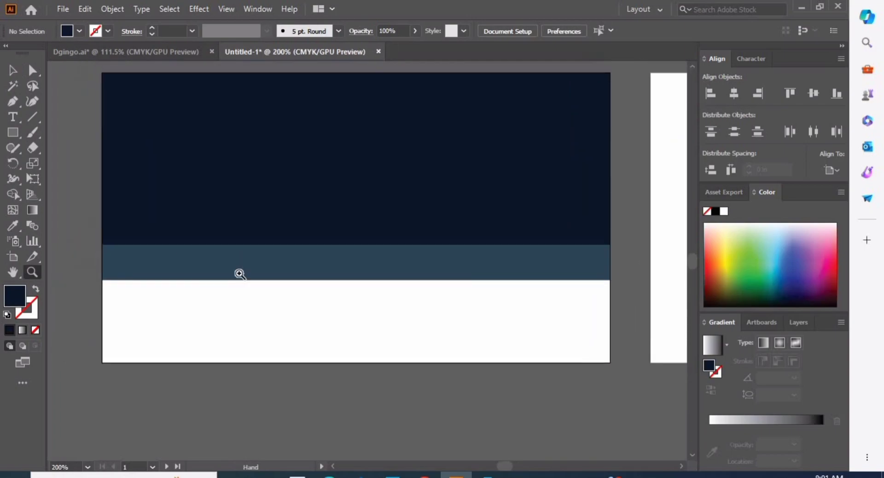
pyautogui.click(32, 69)
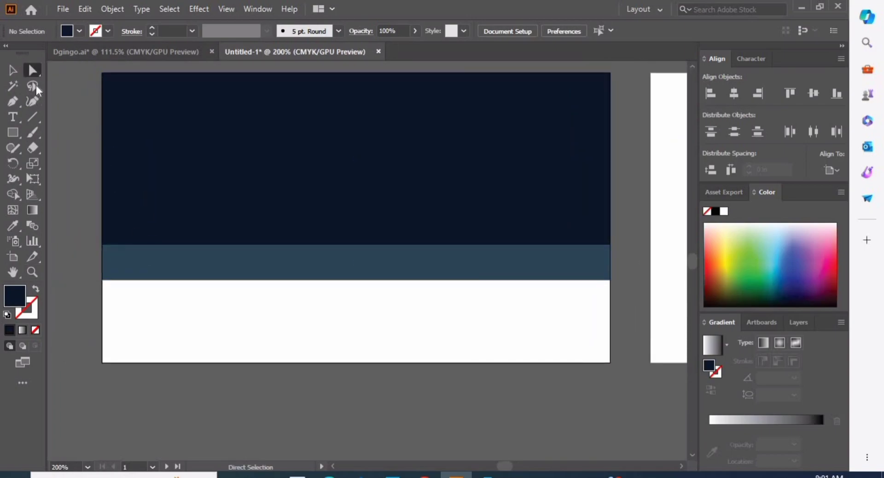
pyautogui.click(169, 263)
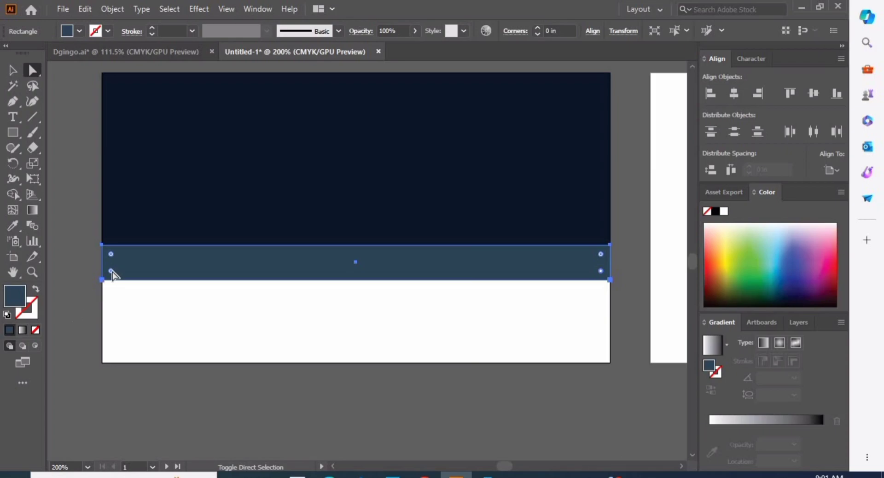
pyautogui.moveTo(111, 272); pyautogui.dragTo(165, 209)
pyautogui.click(107, 353)
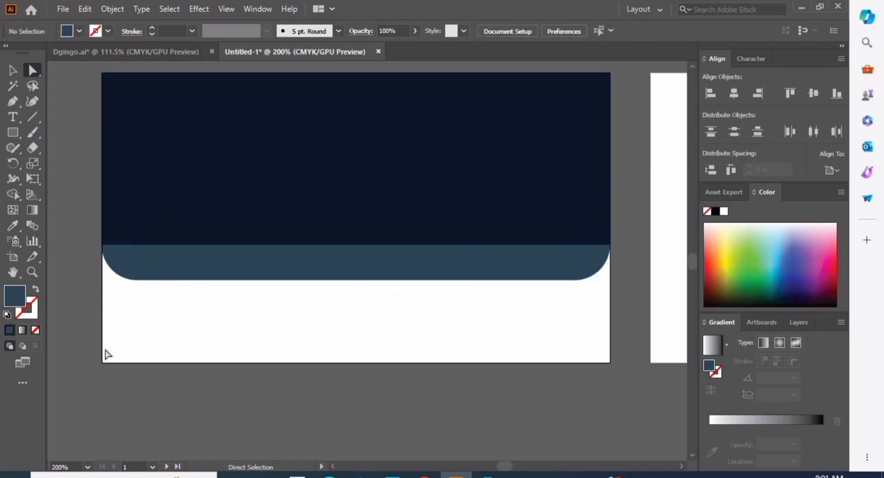
pyautogui.hotkey('ctrl', 'z')
pyautogui.hotkey('ctrl', 'z')
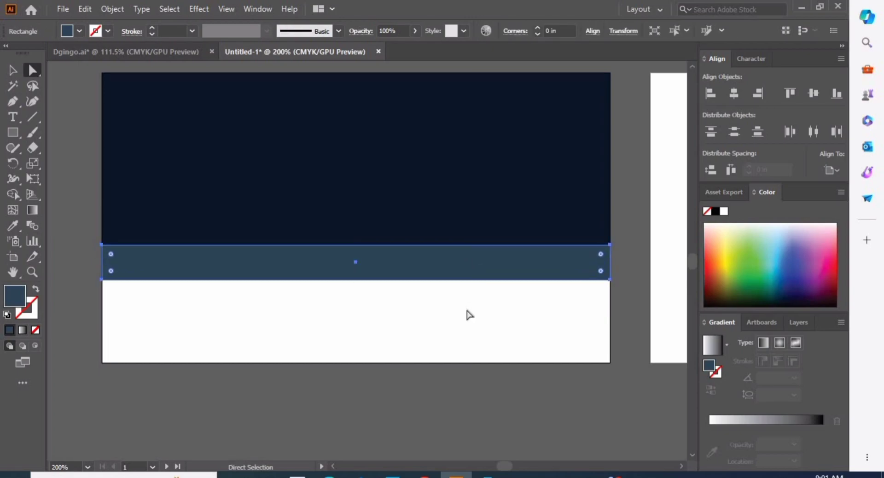
# - Round only the slate-blue band's bottom corners using the corner widgets
pyautogui.click(339, 341)
pyautogui.click(304, 254)
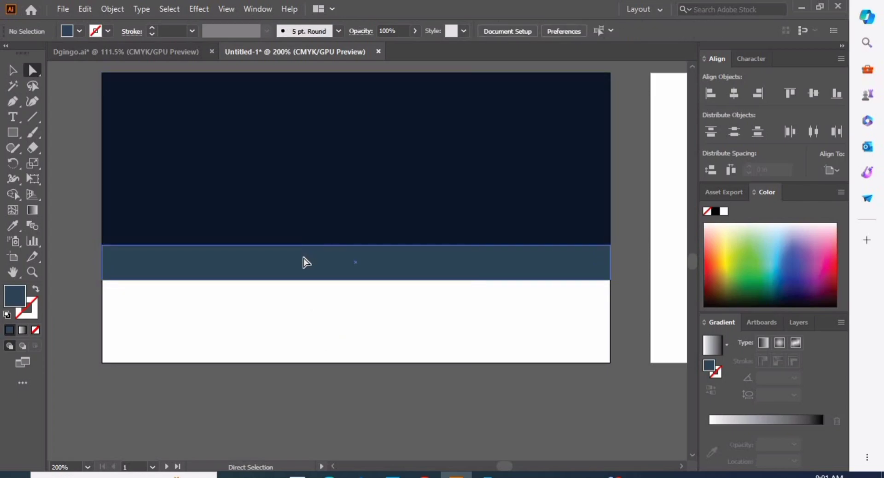
pyautogui.click(12, 70)
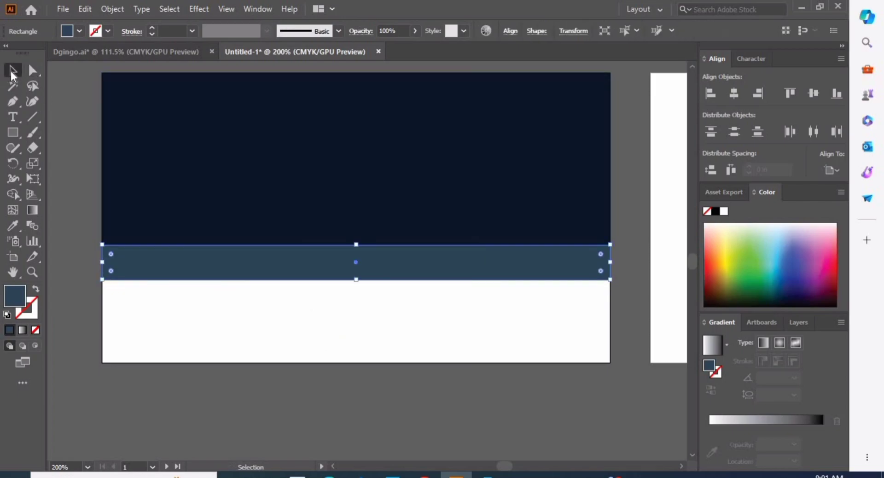
pyautogui.click(275, 322)
pyautogui.click(295, 258)
pyautogui.click(221, 286)
pyautogui.click(207, 276)
pyautogui.moveTo(601, 275); pyautogui.dragTo(487, 153)
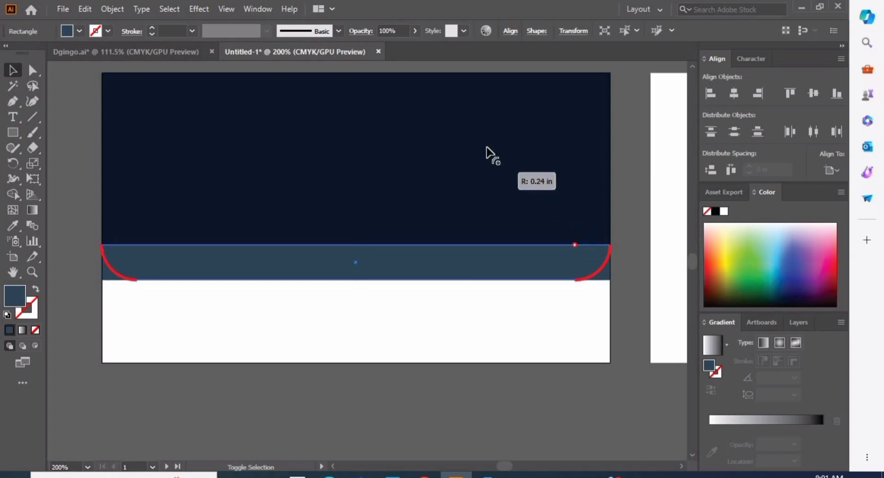
pyautogui.click(531, 312)
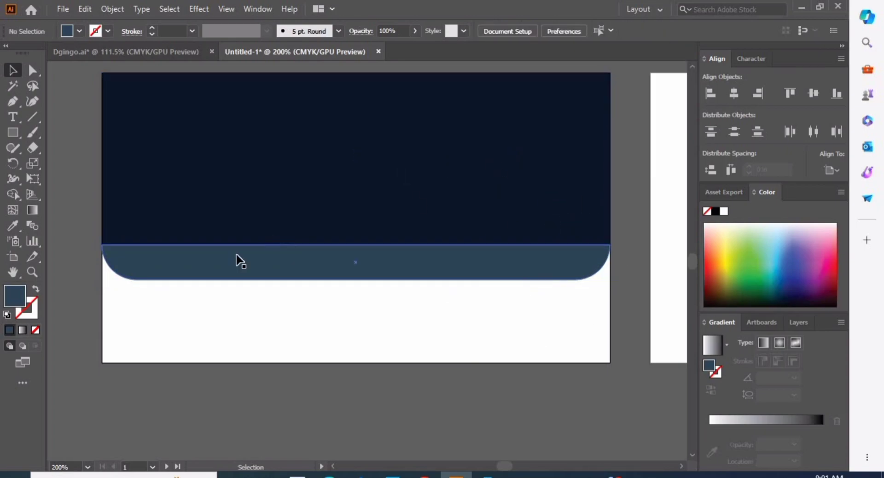
# - Zoom in to inspect the rounded lower-left corner, then zoom back out to the card
pyautogui.press('z')
pyautogui.click(205, 197)
pyautogui.moveTo(389, 308); pyautogui.dragTo(267, 200)
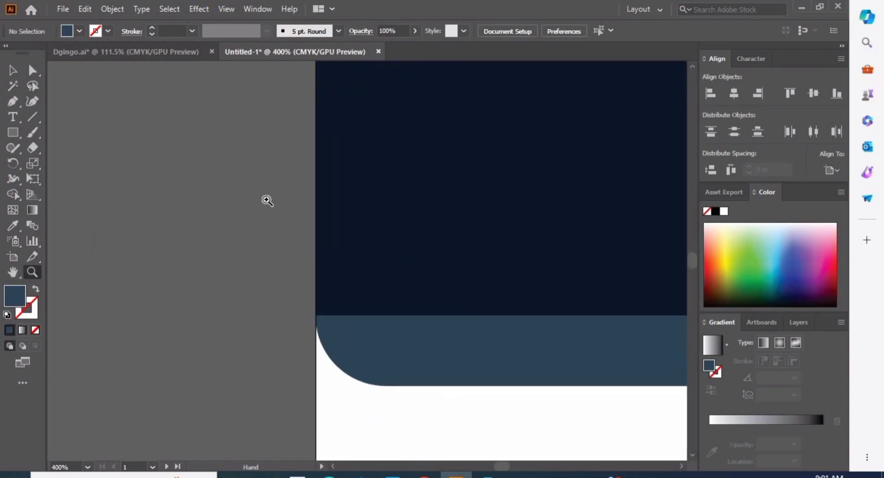
pyautogui.press('v')
pyautogui.moveTo(442, 386); pyautogui.dragTo(439, 344)
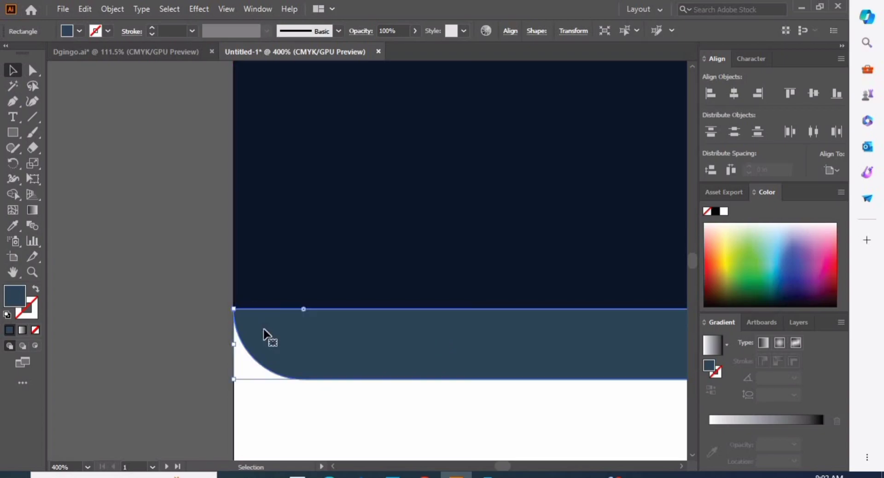
pyautogui.click(434, 389)
pyautogui.hscroll(5, 432, 382)
pyautogui.scroll(-1, 431, 382)
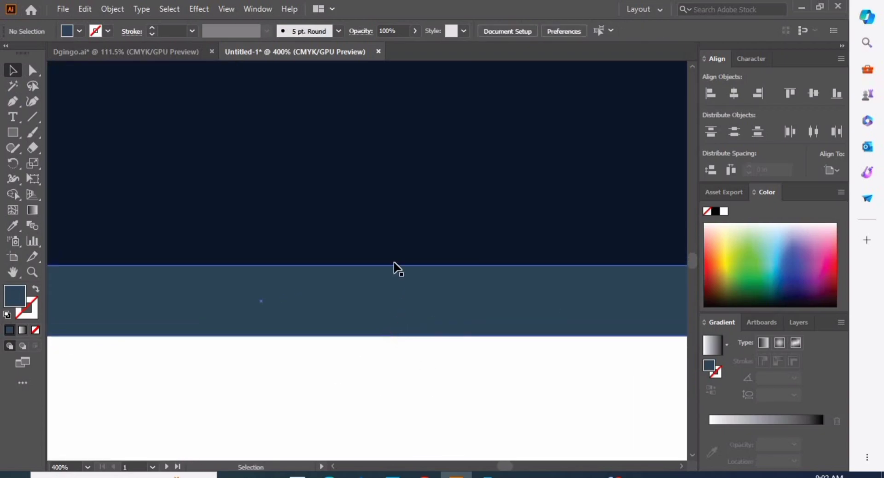
pyautogui.press('z')
pyautogui.scroll(-2, 349, 305)
pyautogui.scroll(-2, 368, 308)
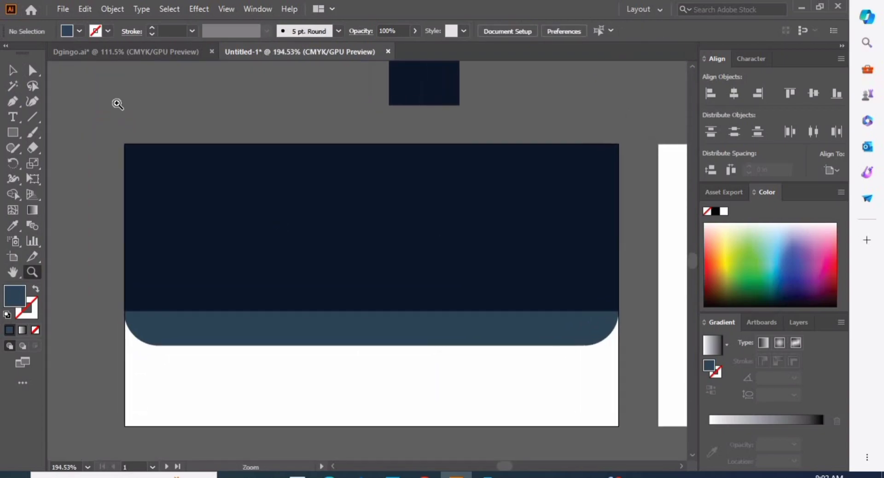
pyautogui.hotkey('ctrl', 'Tab')
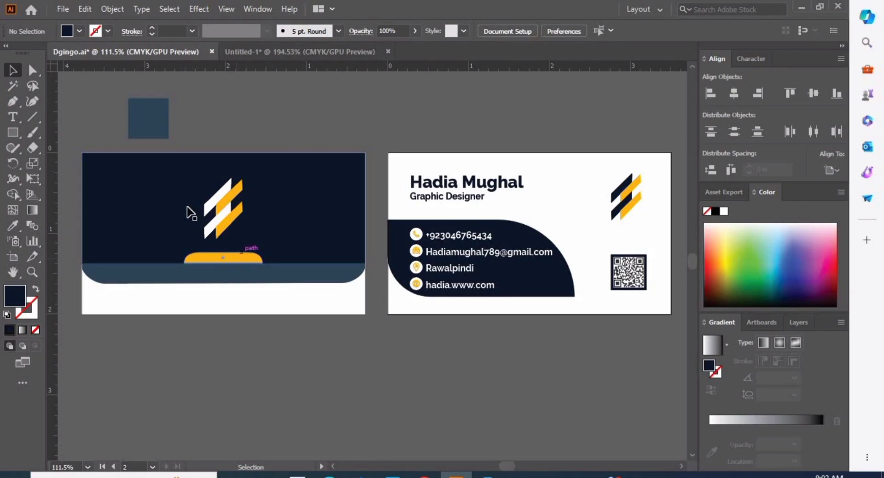
# - Recolour the swatch square with the dome's orange and drop a copy into Untitled-1
pyautogui.click(162, 128)
pyautogui.press('i')
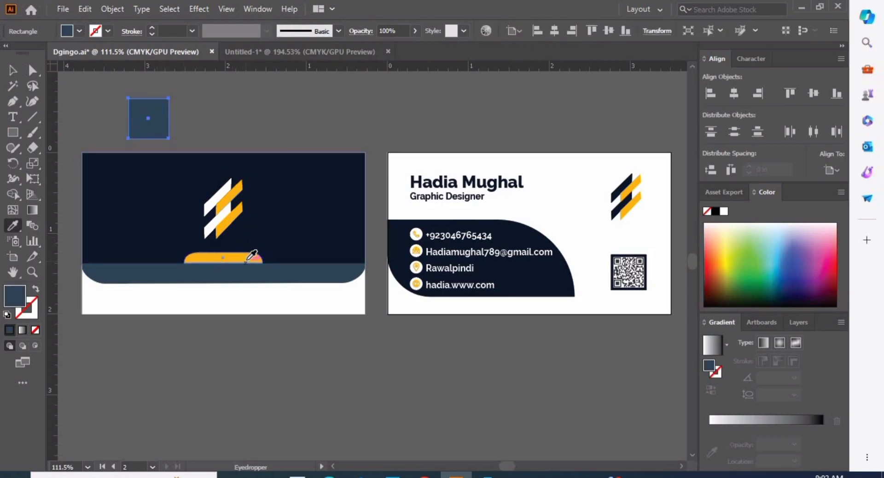
pyautogui.click(253, 255)
pyautogui.press('v')
pyautogui.moveTo(166, 108)
pyautogui.mouseDown()
pyautogui.moveTo(346, 47)
pyautogui.moveTo(339, 113)
pyautogui.mouseUp()
pyautogui.scroll(-2, 355, 248)
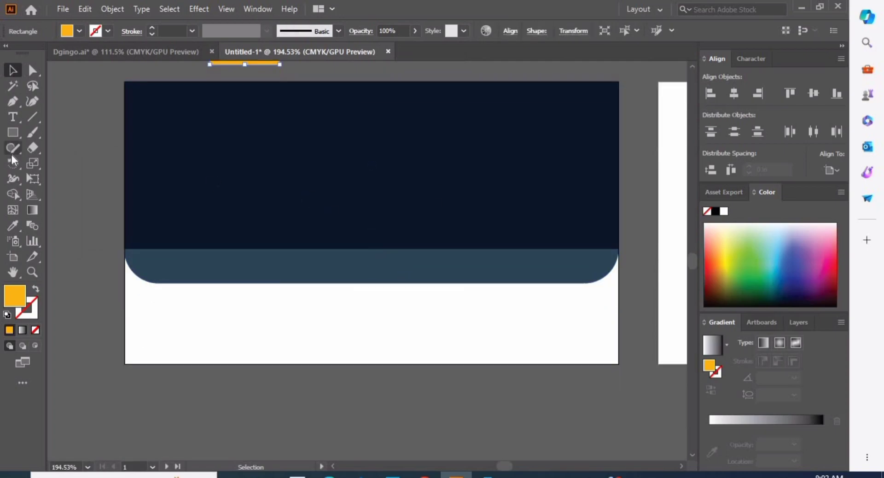
pyautogui.moveTo(13, 132); pyautogui.dragTo(74, 135)
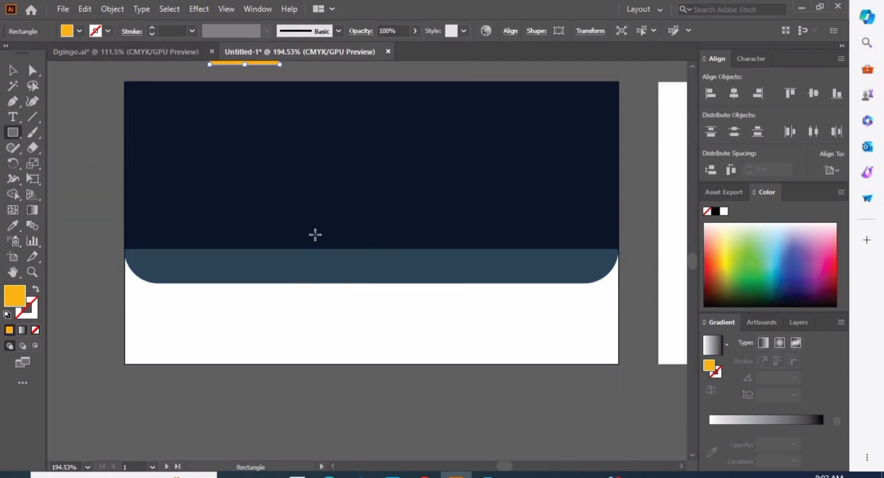
# - Draw a small rectangle on the band, centre it, and round its top corners into a dome
pyautogui.moveTo(314, 235)
pyautogui.mouseDown()
pyautogui.moveTo(441, 247)
pyautogui.moveTo(309, 231)
pyautogui.moveTo(416, 249)
pyautogui.mouseUp()
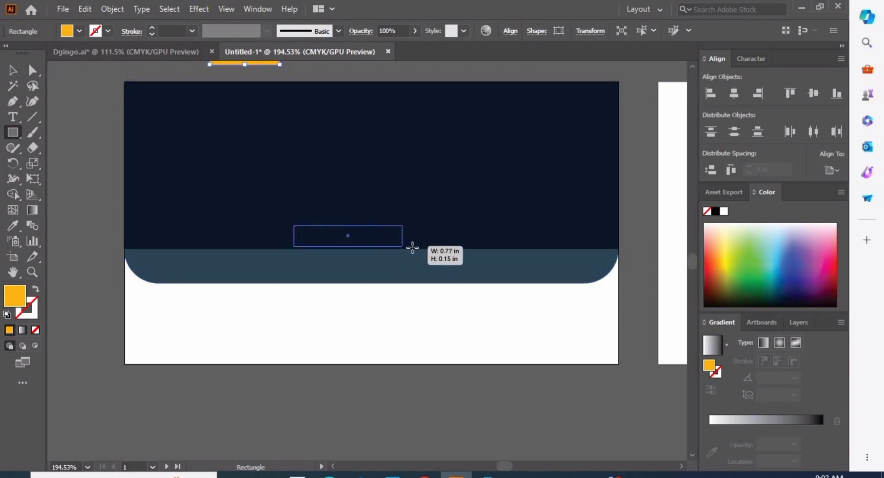
pyautogui.press('v')
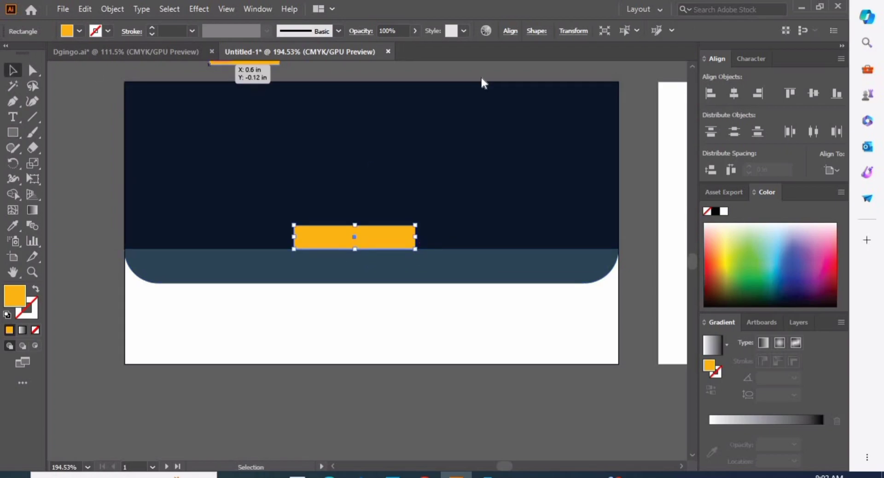
pyautogui.click(731, 96)
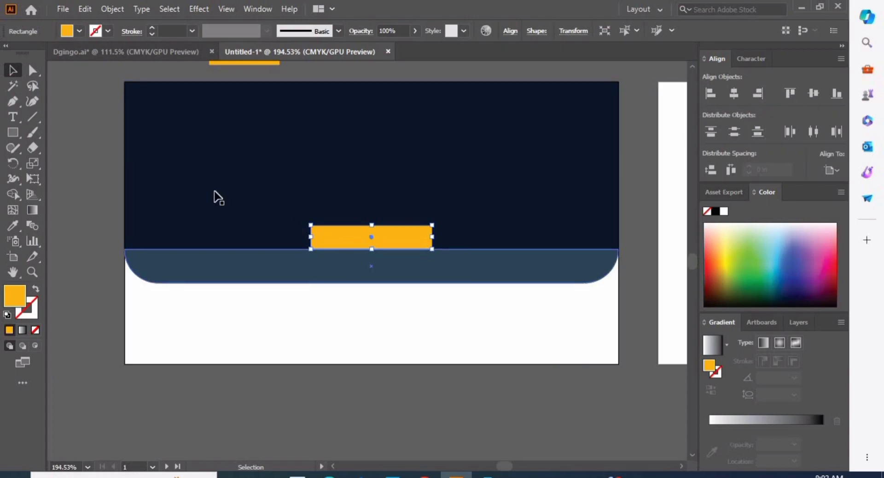
pyautogui.press('a')
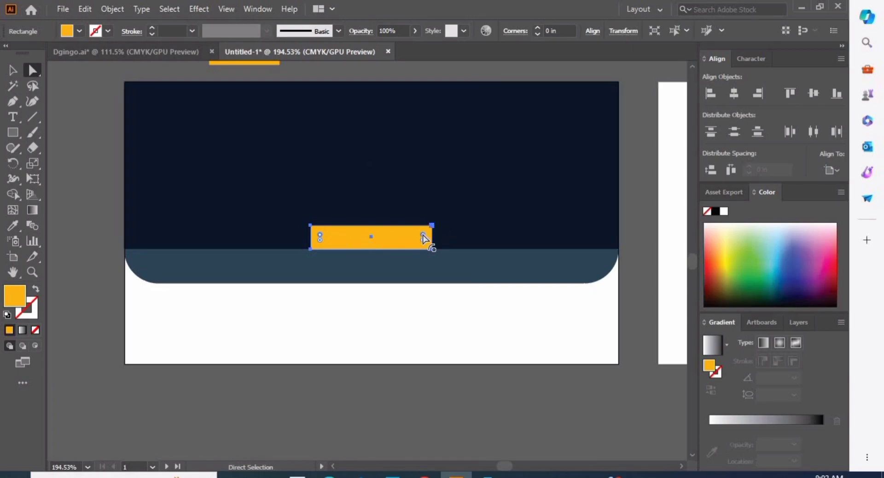
pyautogui.moveTo(423, 237); pyautogui.dragTo(420, 298)
pyautogui.click(420, 298)
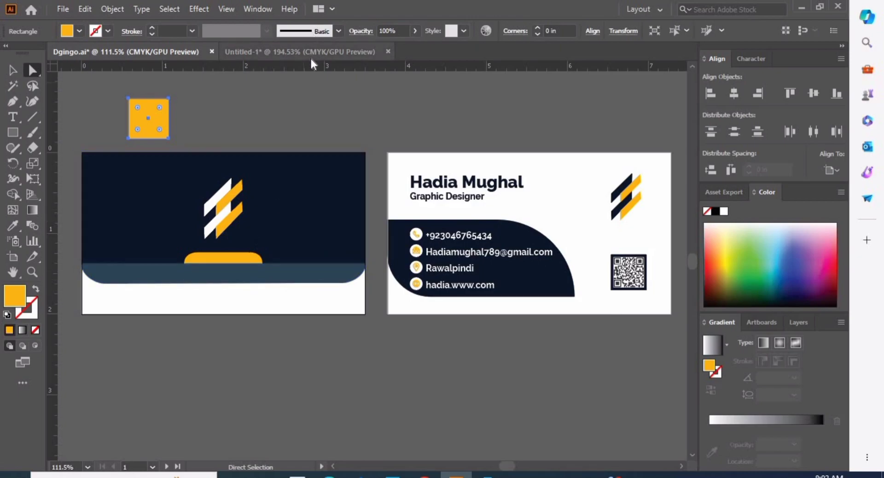
# - Widen the orange dome and re-centre it horizontally on the card
pyautogui.click(310, 52)
pyautogui.click(357, 265)
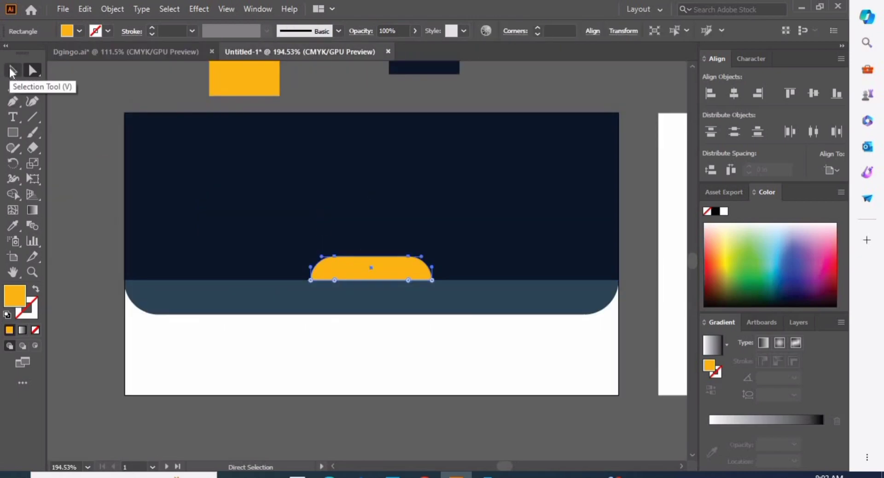
pyautogui.click(13, 71)
pyautogui.moveTo(437, 269); pyautogui.dragTo(462, 269)
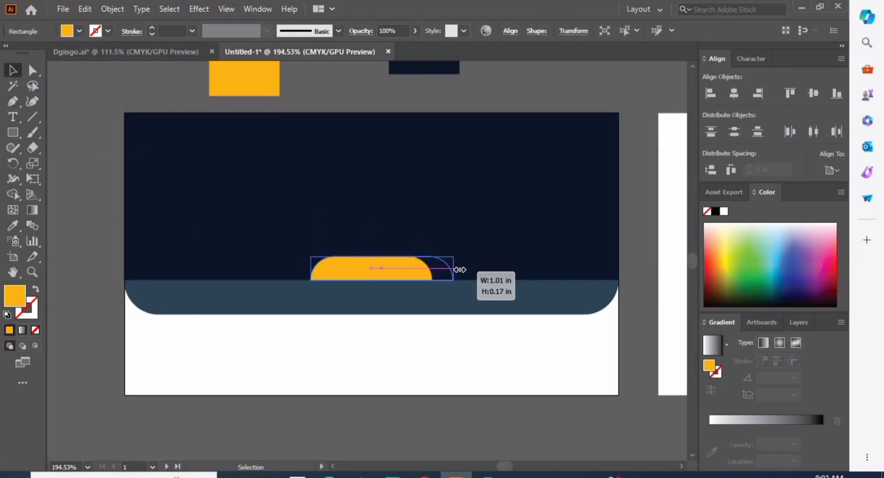
pyautogui.click(734, 93)
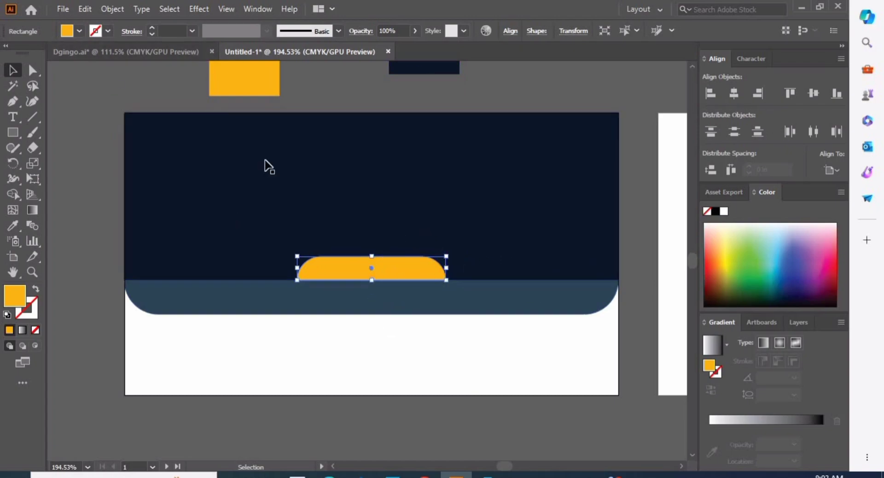
pyautogui.click(397, 105)
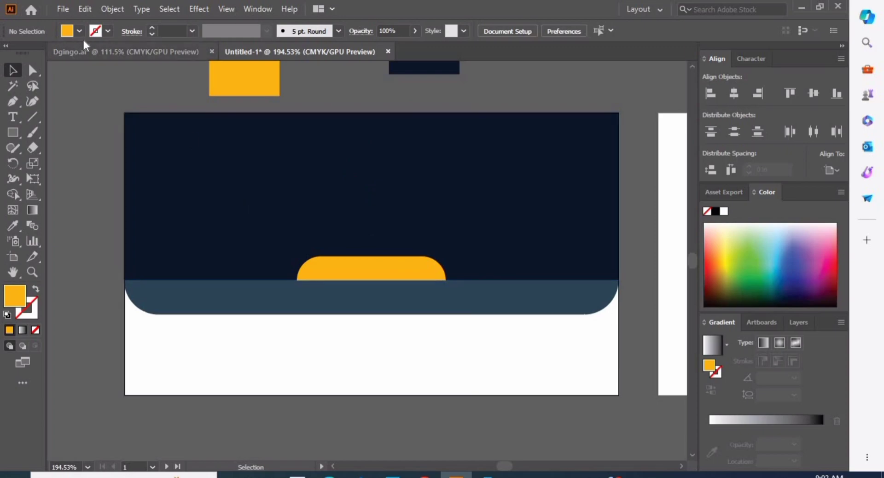
pyautogui.click(115, 52)
# - Copy the striped logo into the new card and scale it down to a smaller size
pyautogui.click(228, 213)
pyautogui.moveTo(228, 213); pyautogui.dragTo(385, 197)
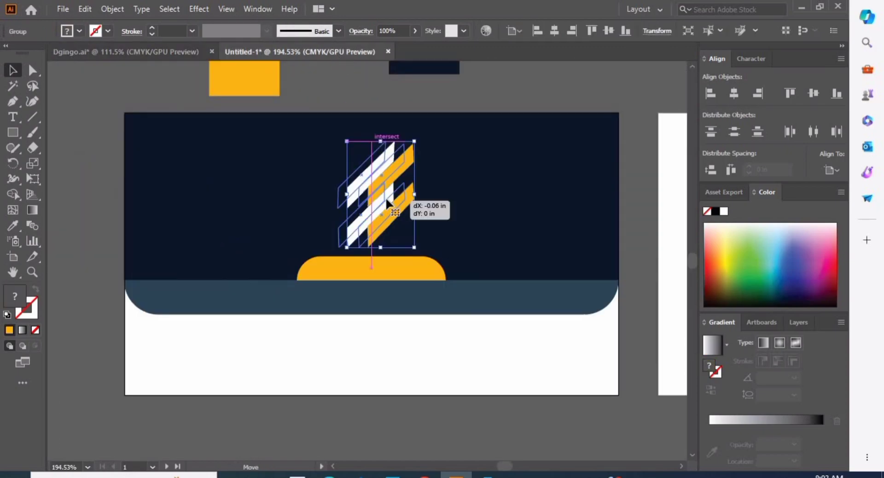
pyautogui.moveTo(405, 248)
pyautogui.mouseDown()
pyautogui.moveTo(397, 233)
pyautogui.moveTo(420, 237)
pyautogui.mouseUp()
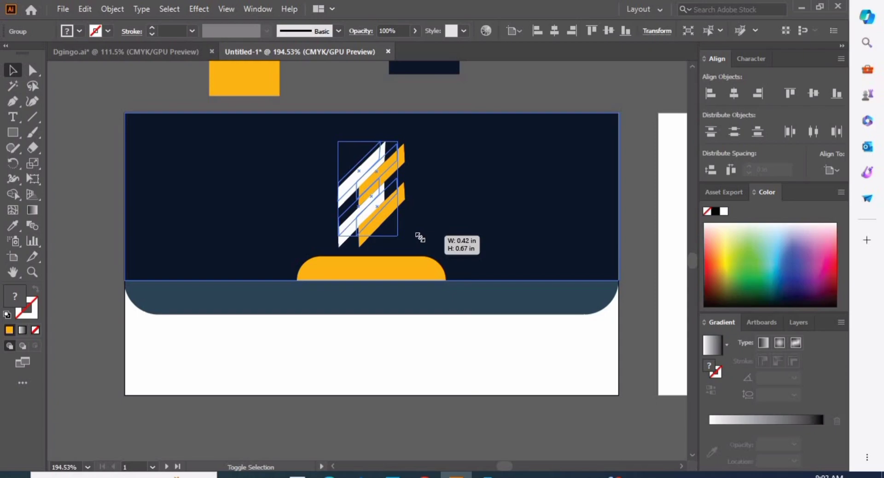
pyautogui.moveTo(420, 237); pyautogui.dragTo(478, 292)
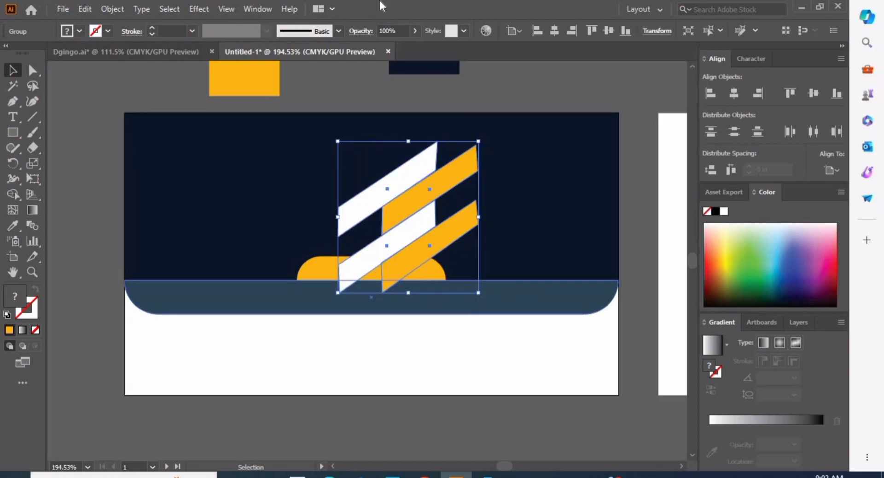
pyautogui.hotkey('ctrl', 'z')
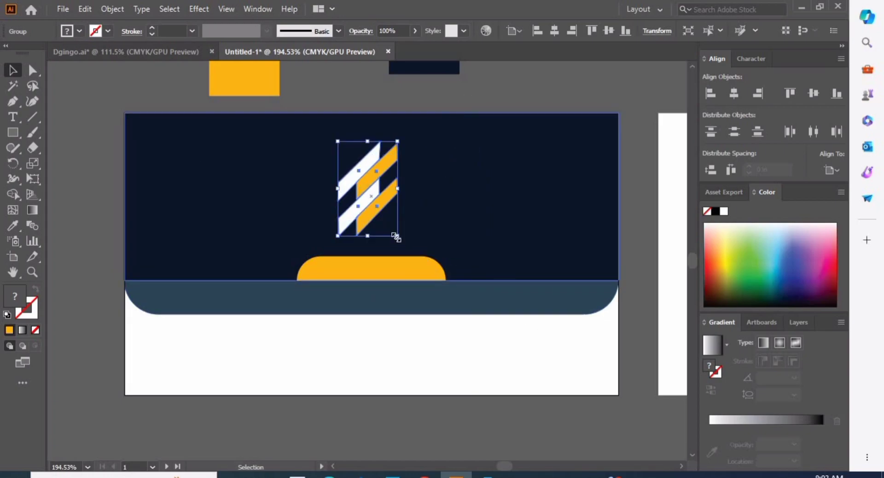
pyautogui.moveTo(395, 236); pyautogui.dragTo(386, 218)
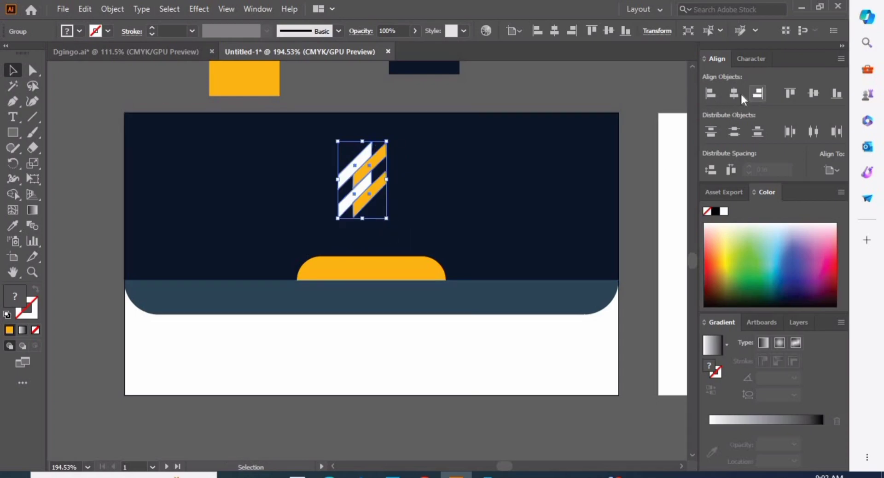
# - Centre the logo horizontally and position it just above the orange dome
pyautogui.click(734, 94)
pyautogui.click(813, 94)
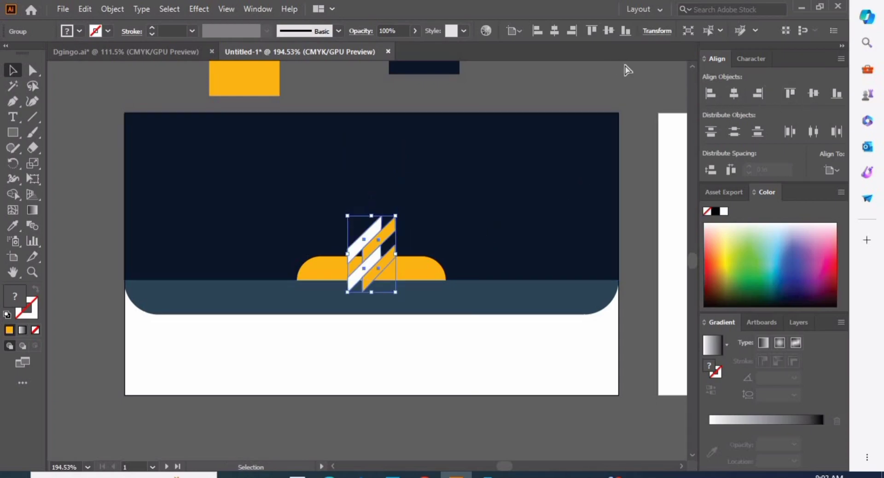
pyautogui.hotkey('ctrl', 'z')
pyautogui.moveTo(391, 195); pyautogui.dragTo(385, 211)
pyautogui.click(390, 414)
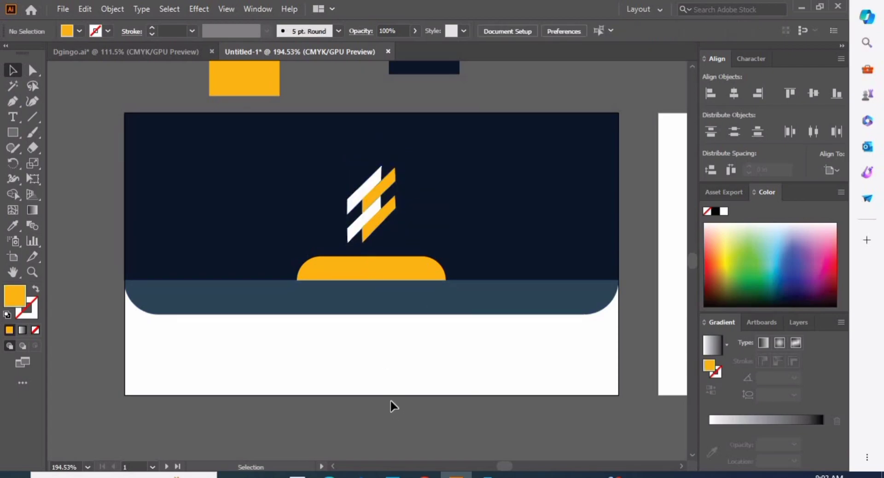
pyautogui.moveTo(449, 353); pyautogui.dragTo(423, 368)
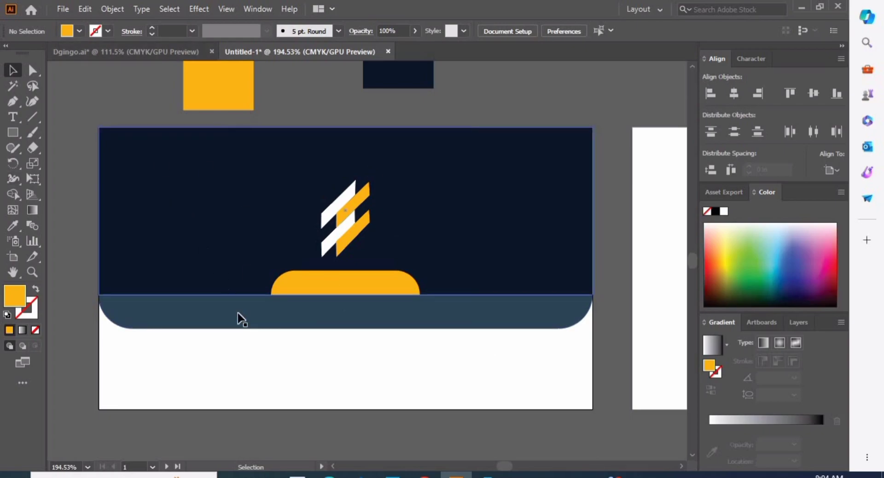
# - Draw a small maroon square at the blank back artboard's top-left corner
pyautogui.press('space')
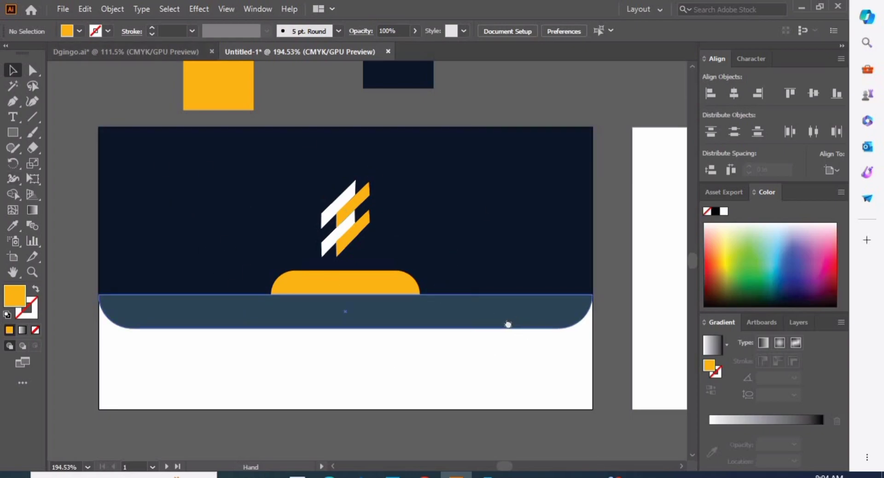
pyautogui.moveTo(508, 324)
pyautogui.mouseDown()
pyautogui.moveTo(290, 323)
pyautogui.moveTo(289, 294)
pyautogui.mouseUp()
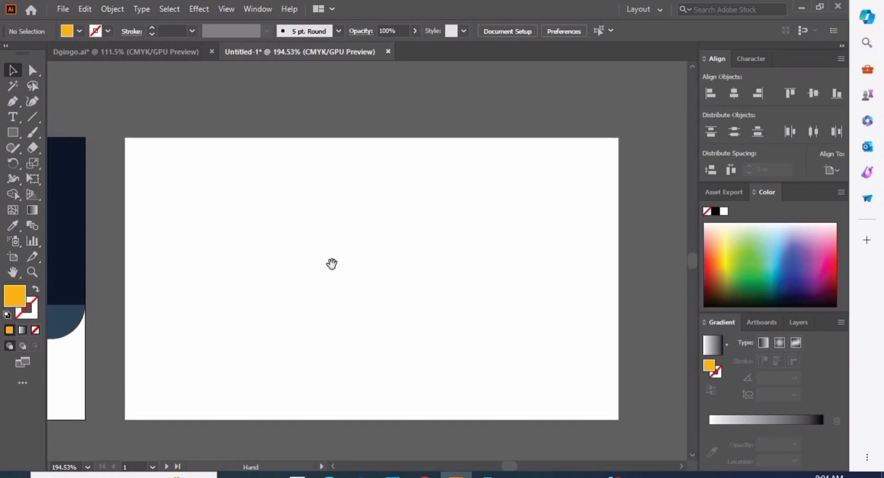
pyautogui.moveTo(332, 264); pyautogui.dragTo(363, 189)
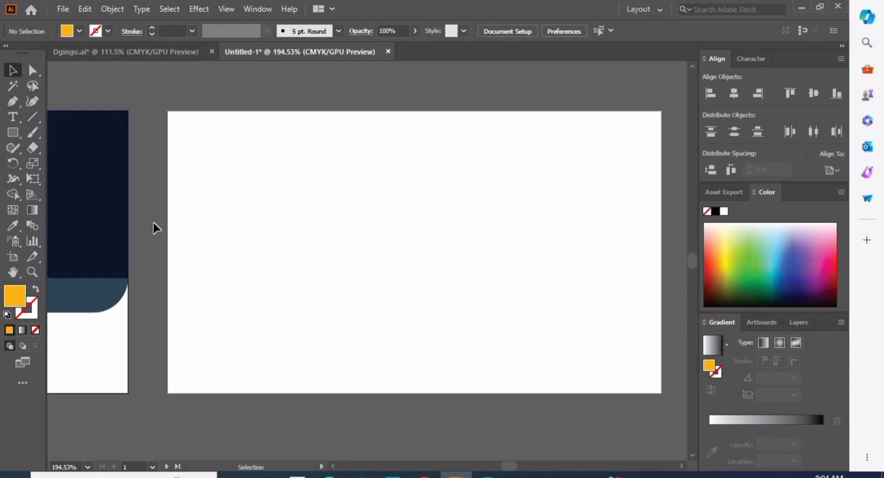
pyautogui.press('m')
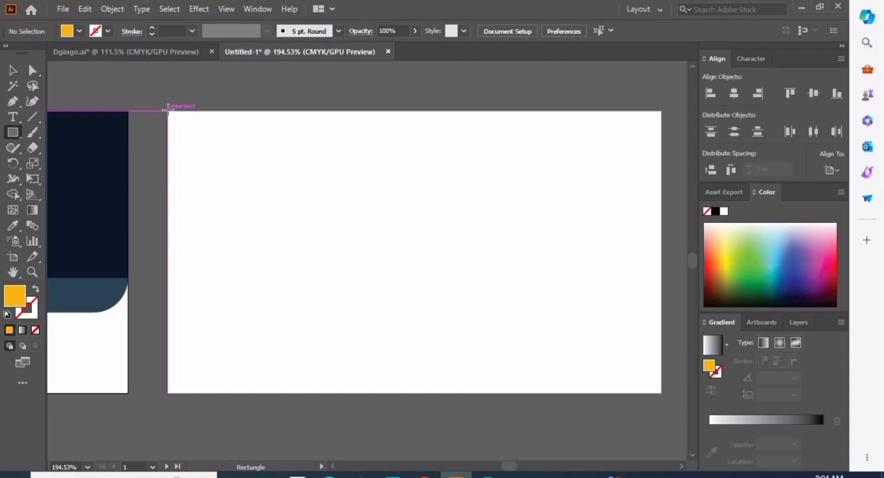
pyautogui.moveTo(168, 109); pyautogui.dragTo(203, 147)
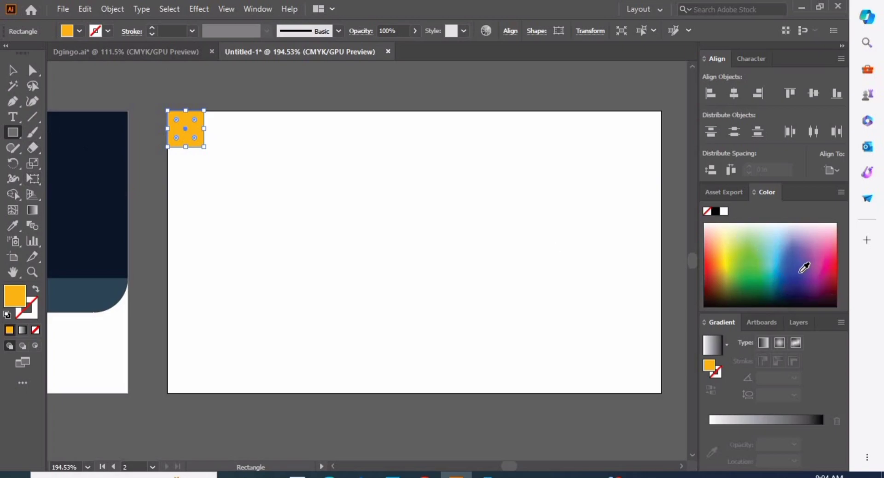
pyautogui.click(811, 288)
pyautogui.click(831, 281)
# - Show rulers and snap a horizontal guide to the square's bottom edge
pyautogui.press('v')
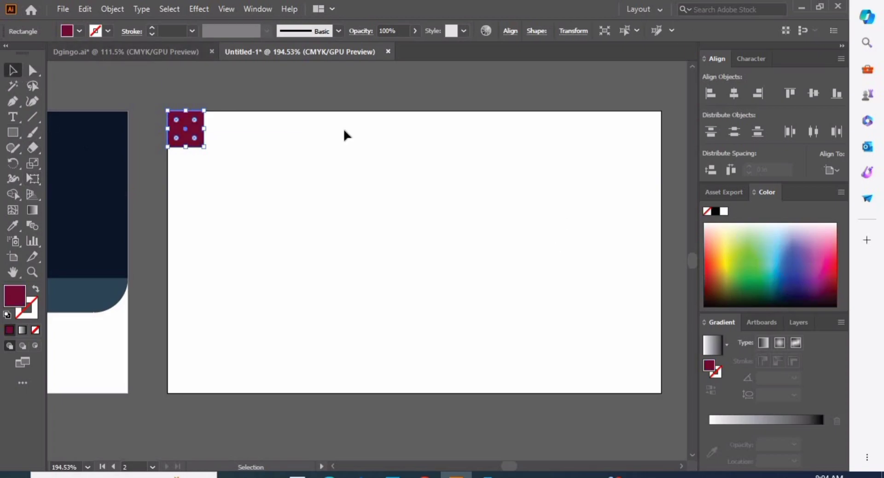
pyautogui.hotkey('ctrl', 'r')
pyautogui.moveTo(291, 69); pyautogui.dragTo(287, 147)
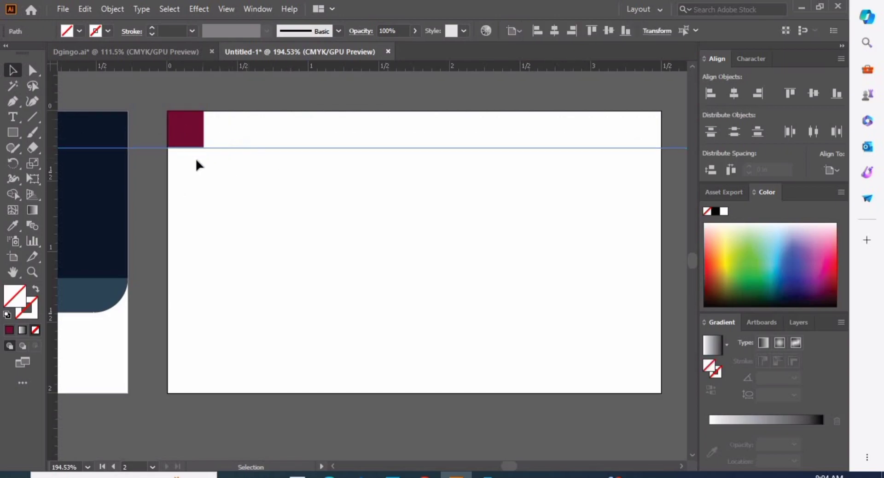
pyautogui.click(212, 140)
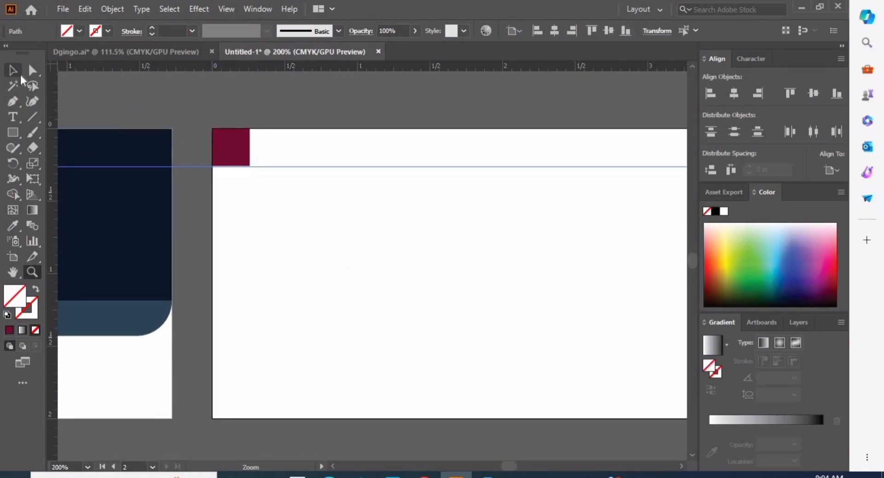
pyautogui.moveTo(272, 168); pyautogui.dragTo(275, 168)
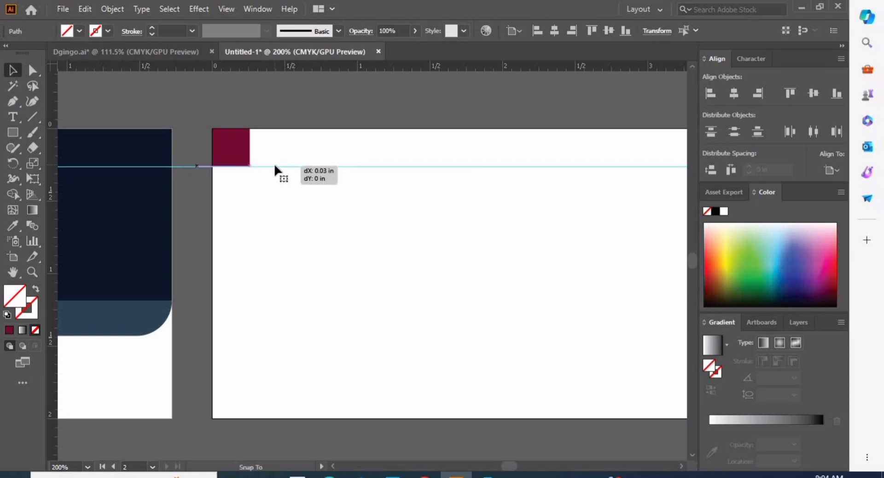
pyautogui.click(274, 162)
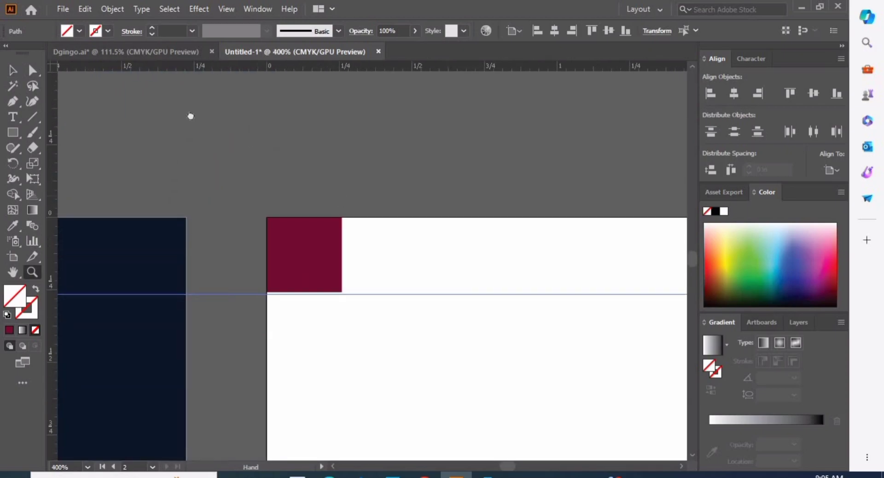
pyautogui.click(13, 71)
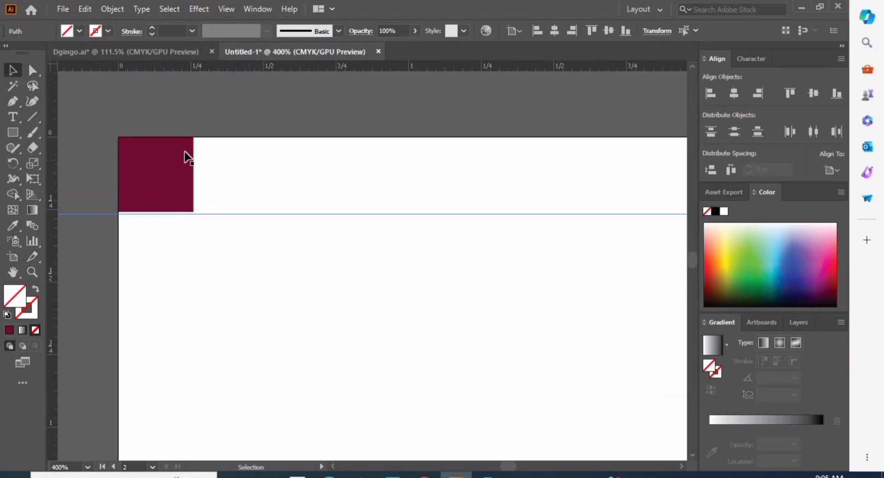
pyautogui.moveTo(206, 215); pyautogui.dragTo(55, 211)
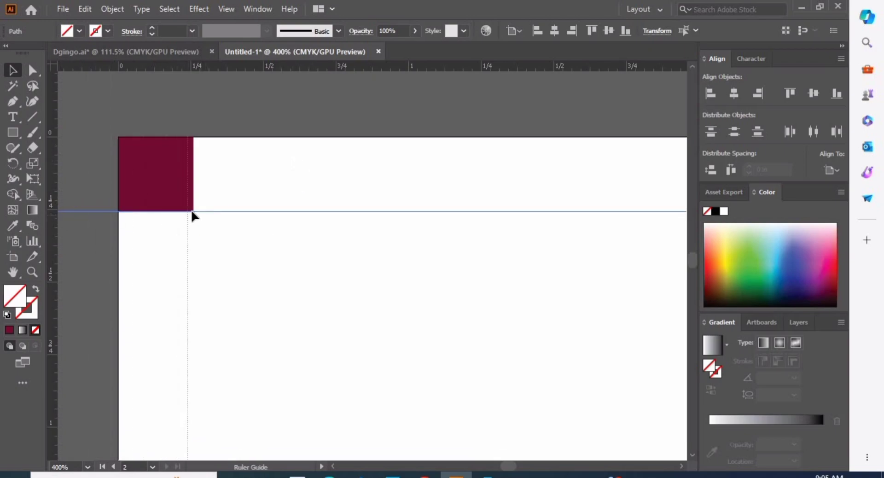
# - Move the square to the artboard's right edge and add a vertical guide along its left edge
pyautogui.hscroll(5, 327, 270)
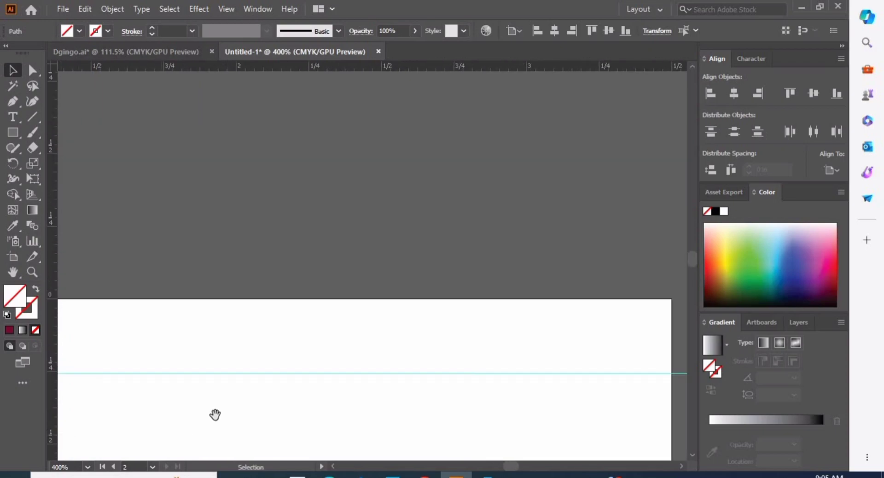
pyautogui.hscroll(-5, 469, 251)
pyautogui.click(203, 190)
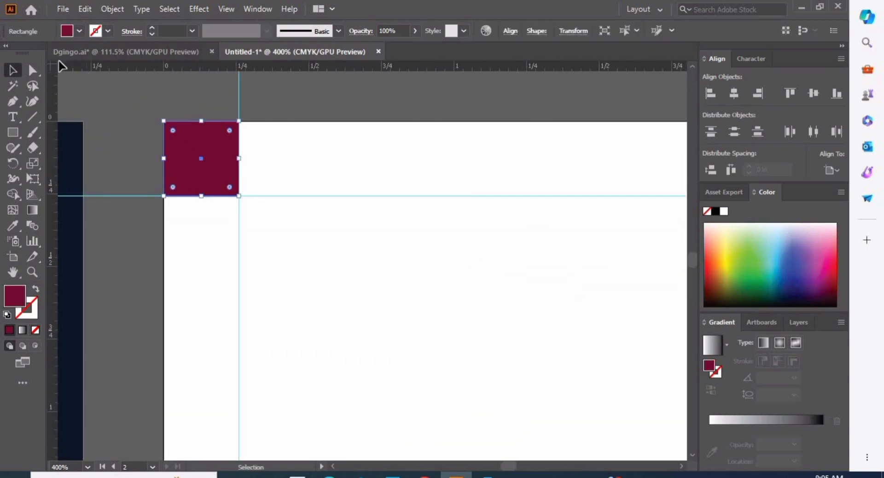
pyautogui.click(757, 94)
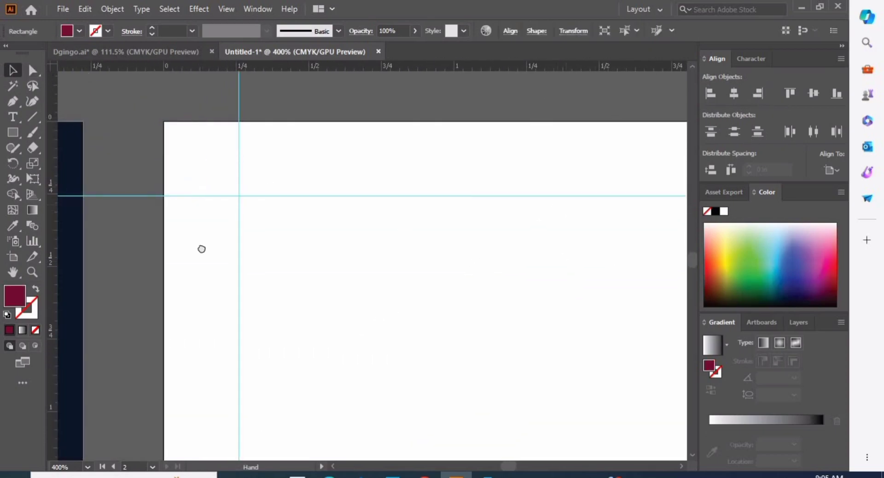
pyautogui.moveTo(681, 184); pyautogui.dragTo(216, 224)
pyautogui.moveTo(53, 192)
pyautogui.mouseDown()
pyautogui.moveTo(371, 186)
pyautogui.moveTo(371, 202)
pyautogui.mouseUp()
# - Drag a horizontal guide to the top edge of the square in the bottom-right corner
pyautogui.scroll(-3, 361, 245)
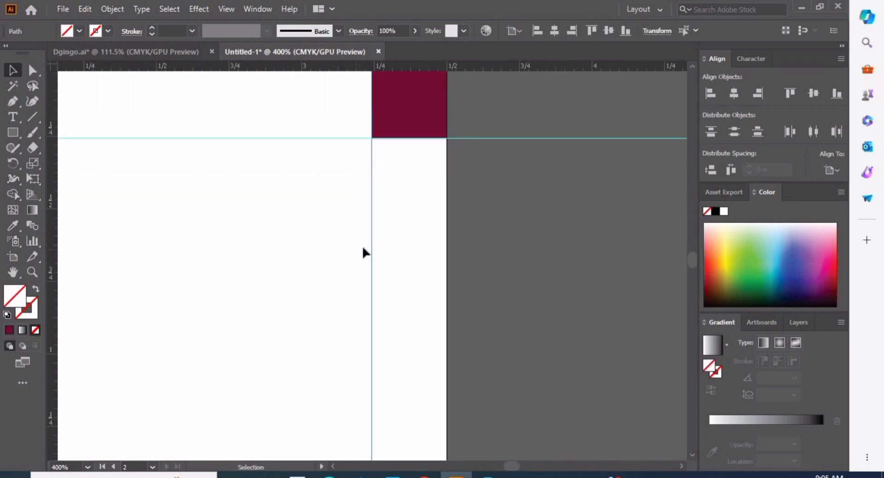
pyautogui.press('z')
pyautogui.moveTo(392, 261); pyautogui.dragTo(338, 238)
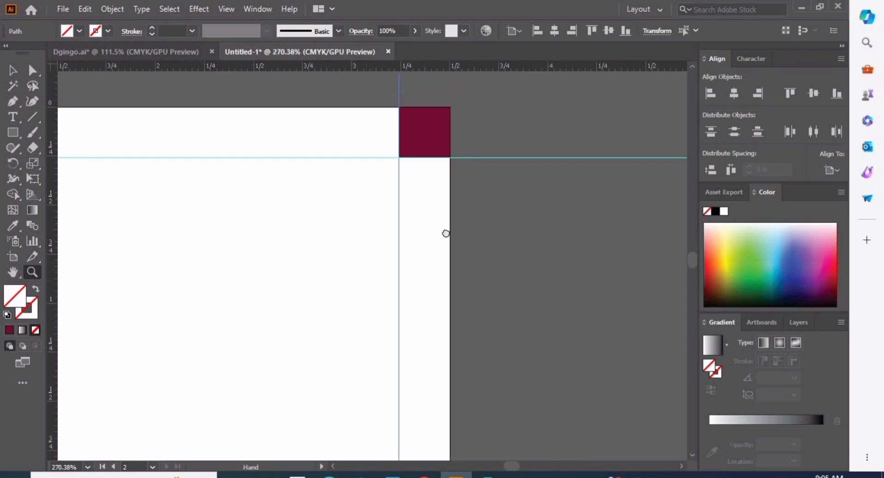
pyautogui.press('v')
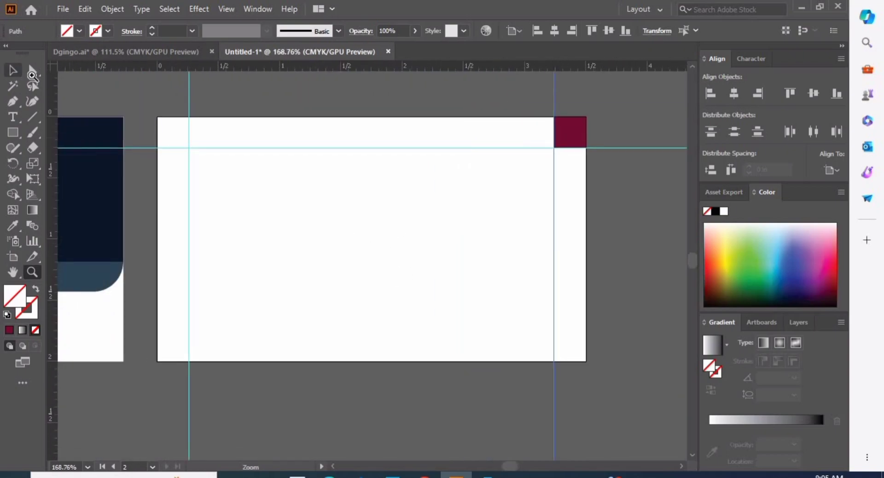
pyautogui.click(577, 140)
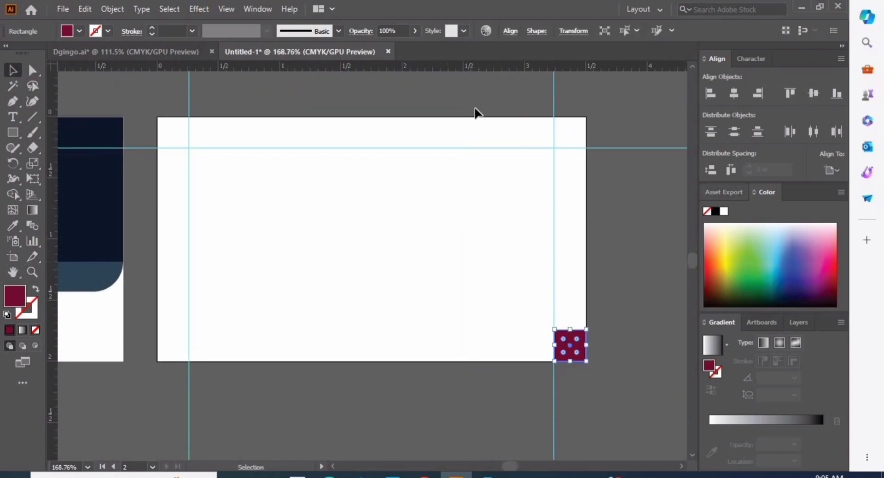
pyautogui.moveTo(481, 148); pyautogui.dragTo(495, 332)
pyautogui.press('z')
pyautogui.click(584, 329)
# - Fine-tune the bottom guide onto the square's top edge and fit the artboard in view
pyautogui.click(544, 306)
pyautogui.hscroll(-5, 123, 187)
pyautogui.scroll(1, 123, 187)
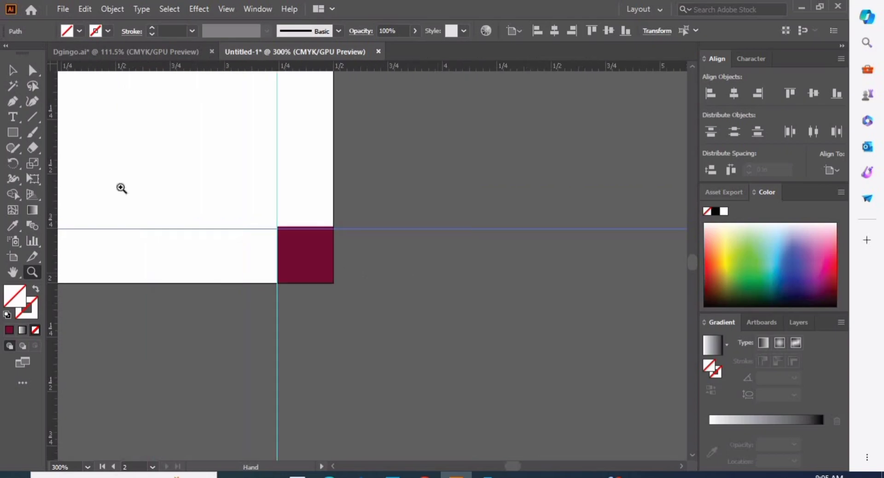
pyautogui.press('v')
pyautogui.moveTo(360, 228); pyautogui.dragTo(365, 226)
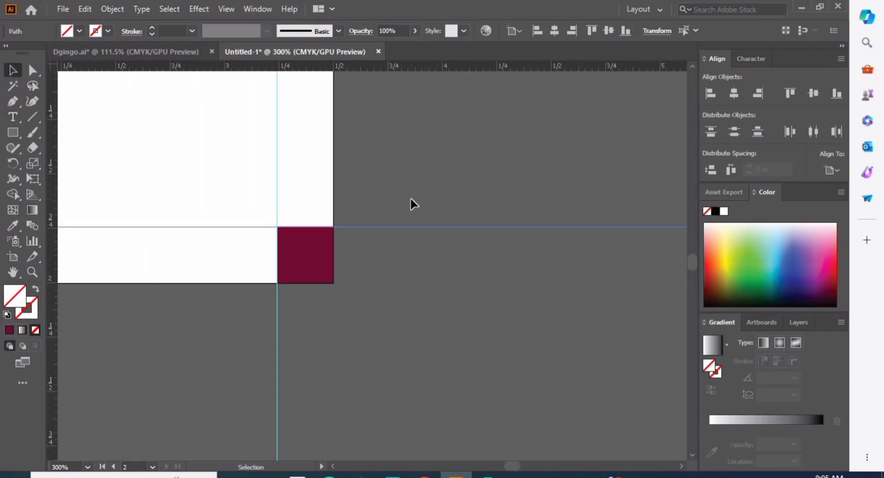
pyautogui.hotkey('ctrl', '0')
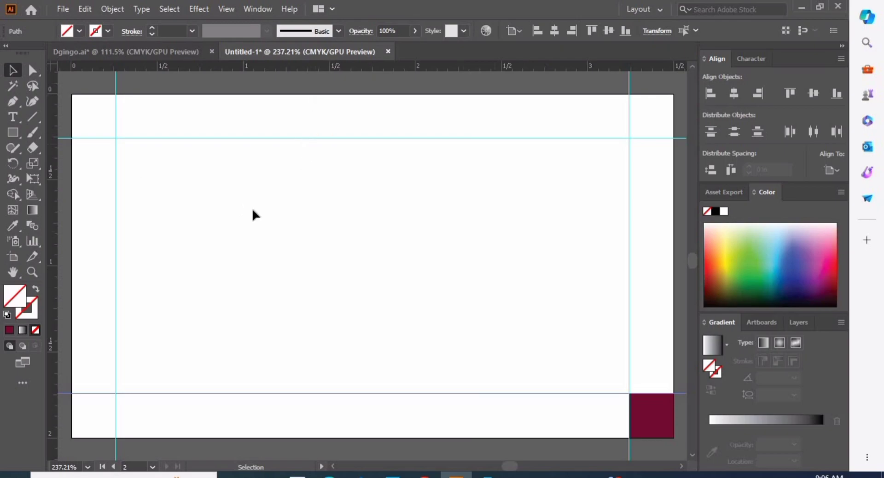
# - After checking the Dgingo.ai reference, type the cardholder's full name near the back card's top
pyautogui.click(106, 52)
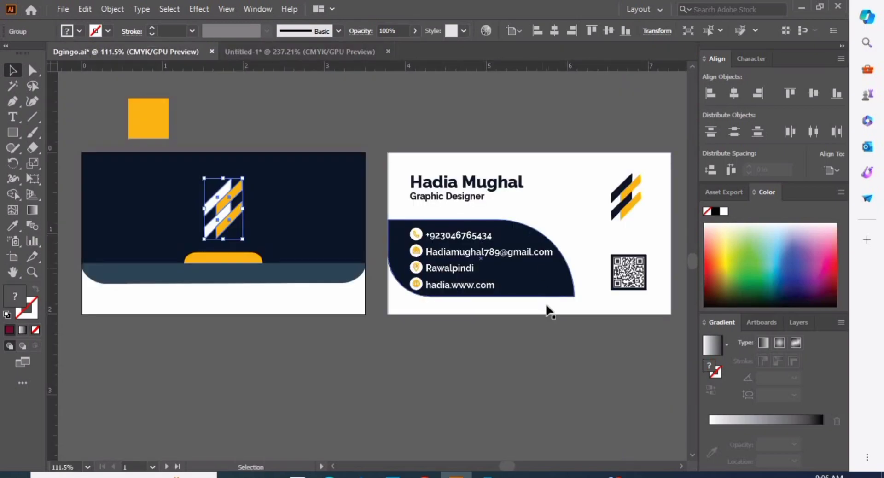
pyautogui.click(350, 51)
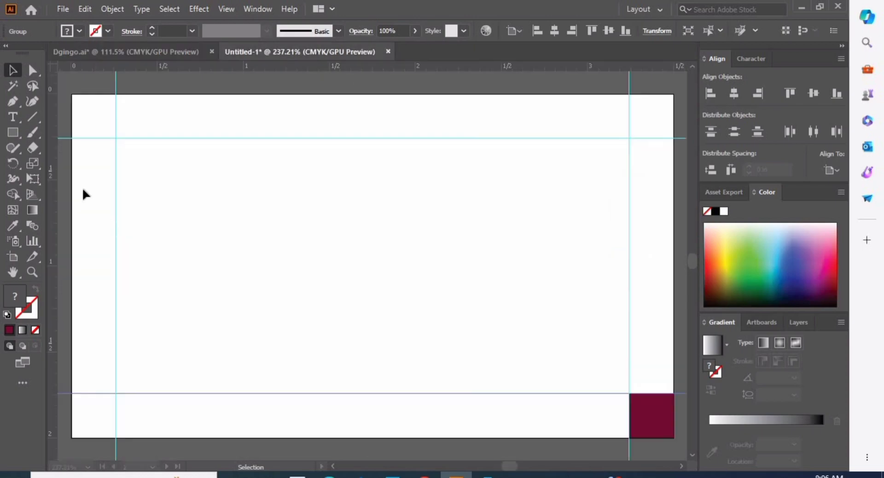
pyautogui.click(12, 117)
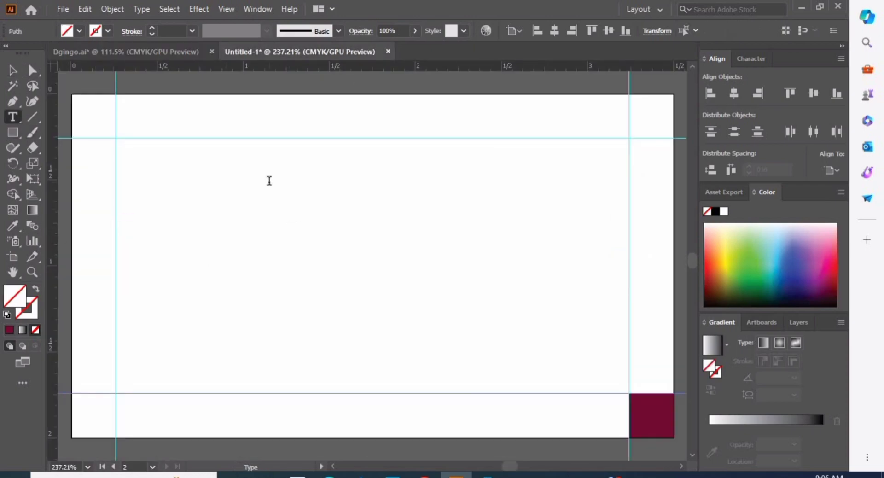
pyautogui.click(269, 183)
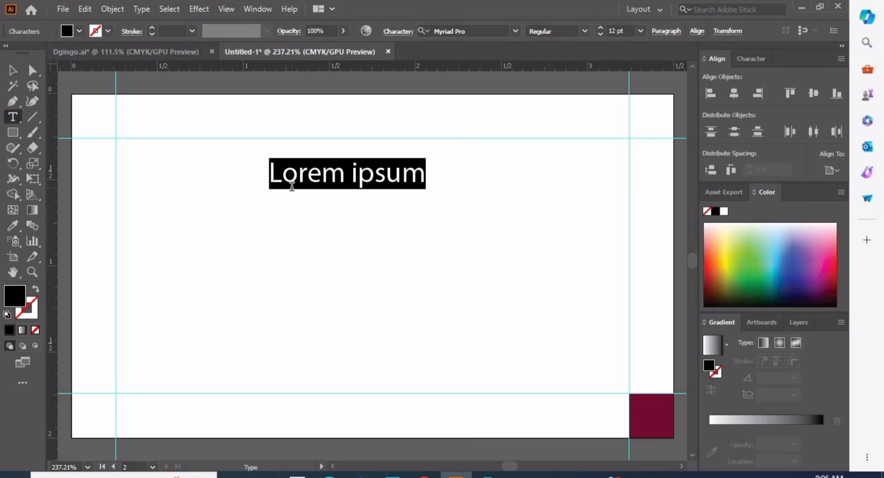
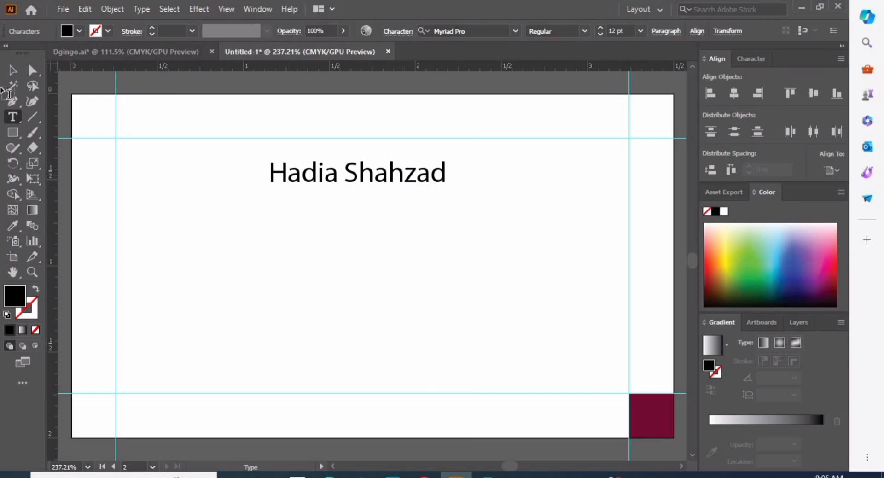
# - Set the name in Montserrat Bold 15 pt and place it at the top-left guide corner
pyautogui.click(12, 70)
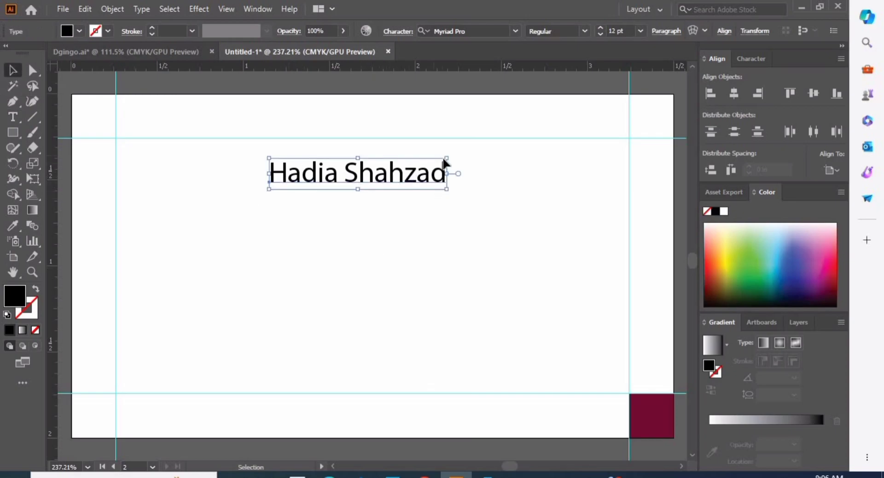
pyautogui.click(747, 59)
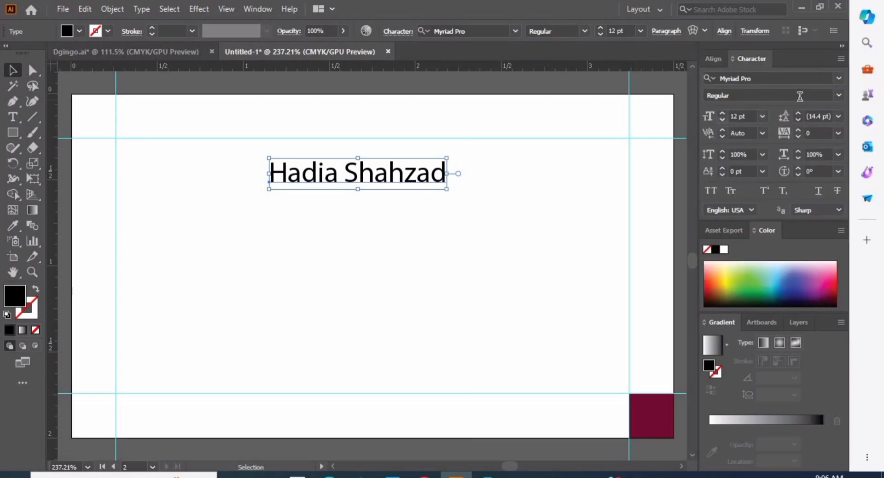
pyautogui.click(837, 78)
pyautogui.moveTo(570, 161)
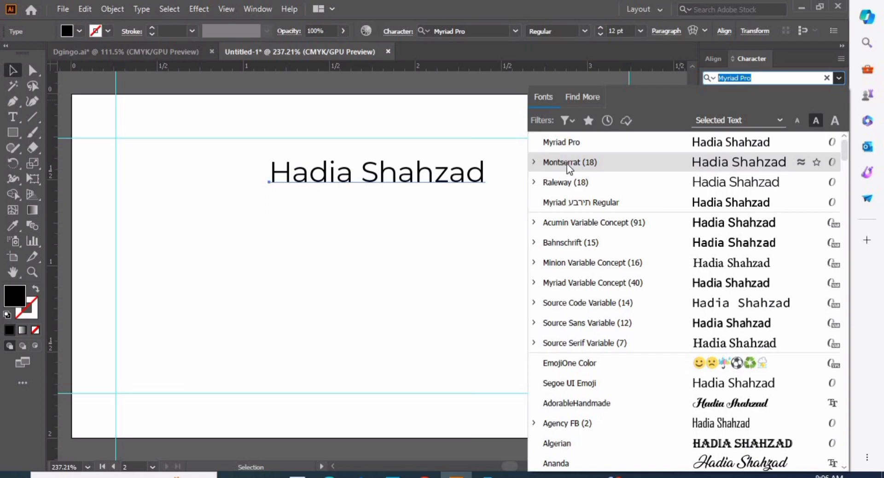
pyautogui.click(568, 163)
pyautogui.click(838, 95)
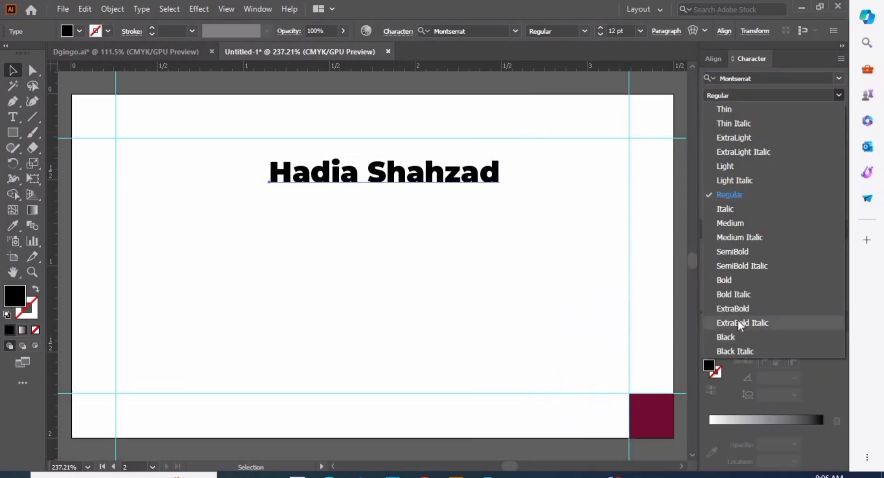
pyautogui.click(738, 282)
pyautogui.click(721, 113)
pyautogui.click(721, 113)
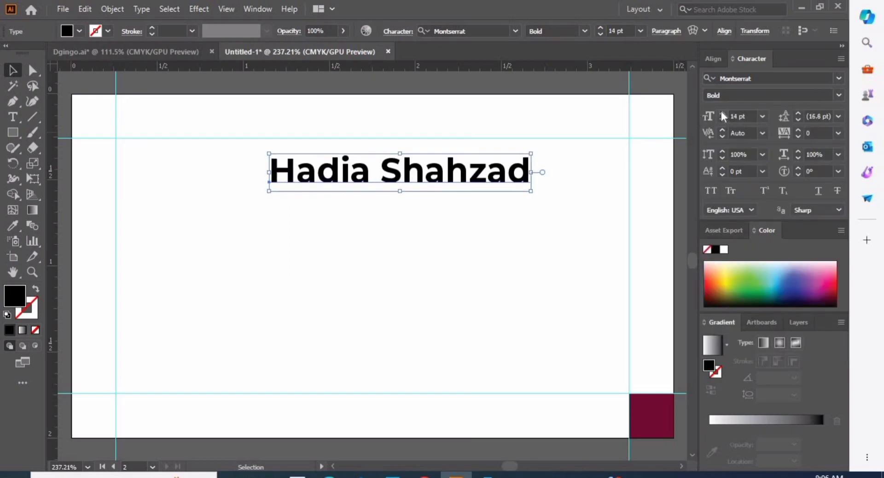
pyautogui.click(721, 113)
pyautogui.moveTo(461, 173); pyautogui.dragTo(308, 158)
pyautogui.click(342, 201)
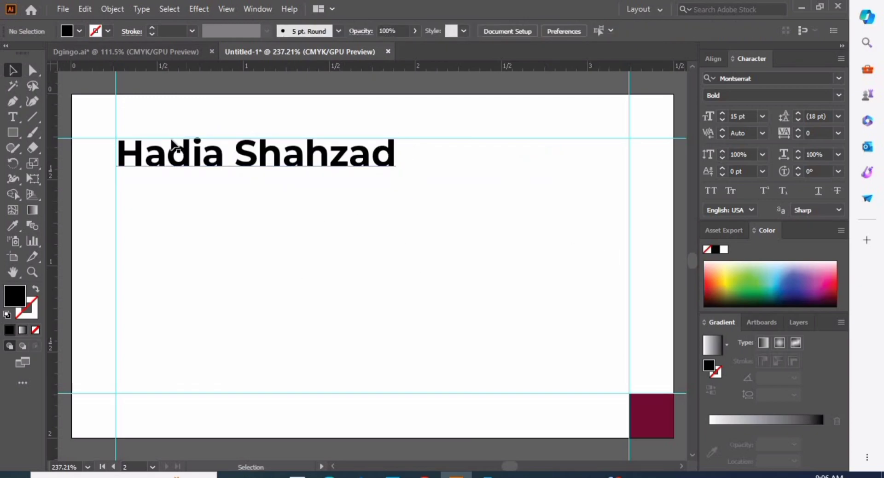
pyautogui.click(210, 164)
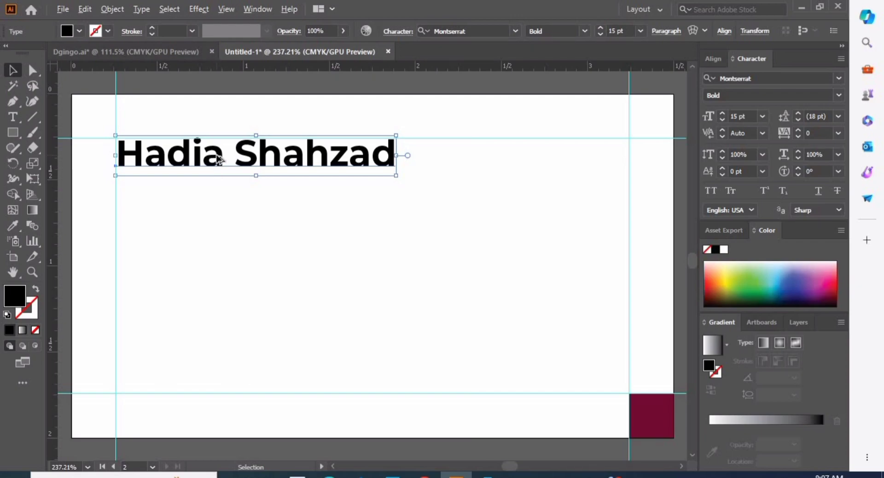
# - Duplicate the name below itself and retype the copy as 'Graphic Designer'
pyautogui.moveTo(220, 162); pyautogui.dragTo(239, 262)
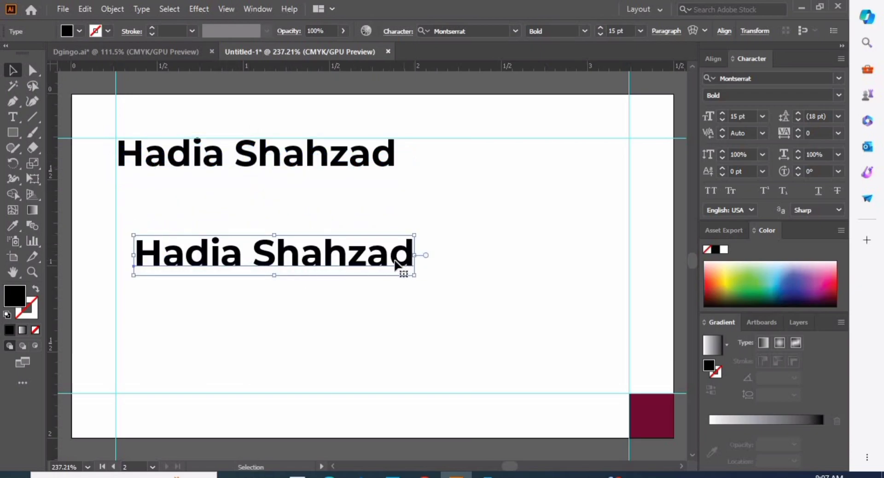
pyautogui.doubleClick(400, 263)
pyautogui.moveTo(413, 254); pyautogui.dragTo(143, 257)
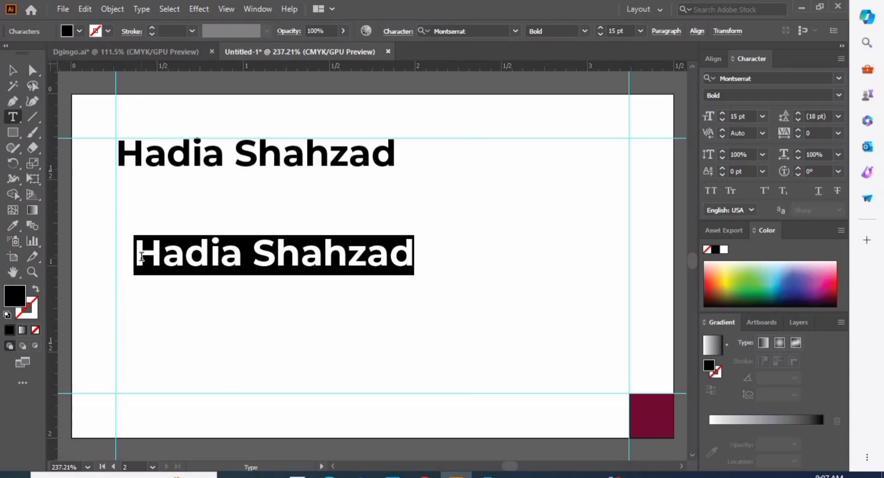
pyautogui.write('Graphi')
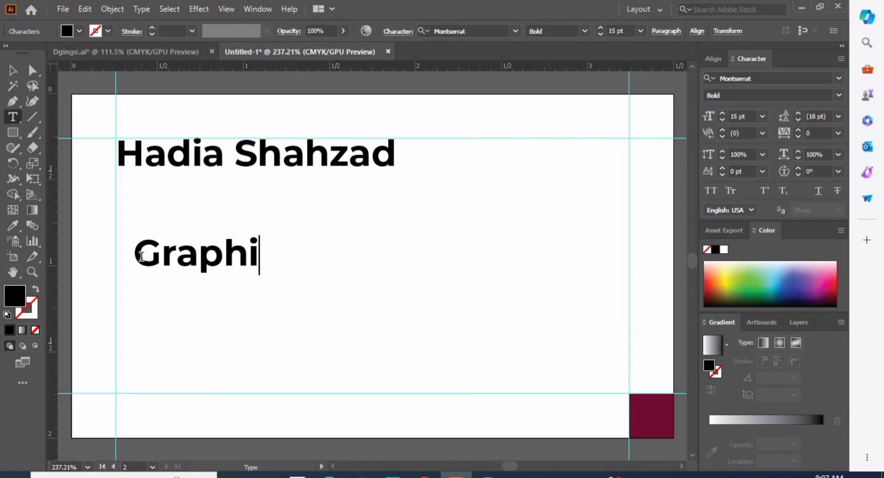
pyautogui.write('c Designer')
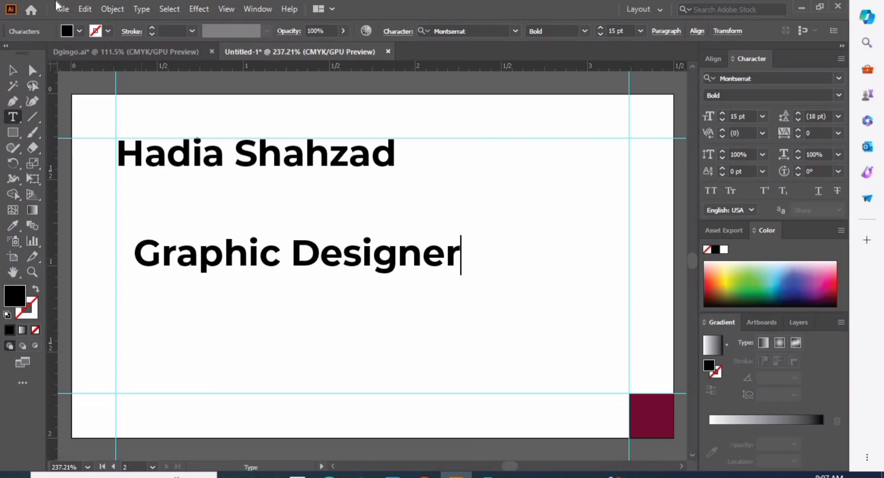
pyautogui.press('Escape')
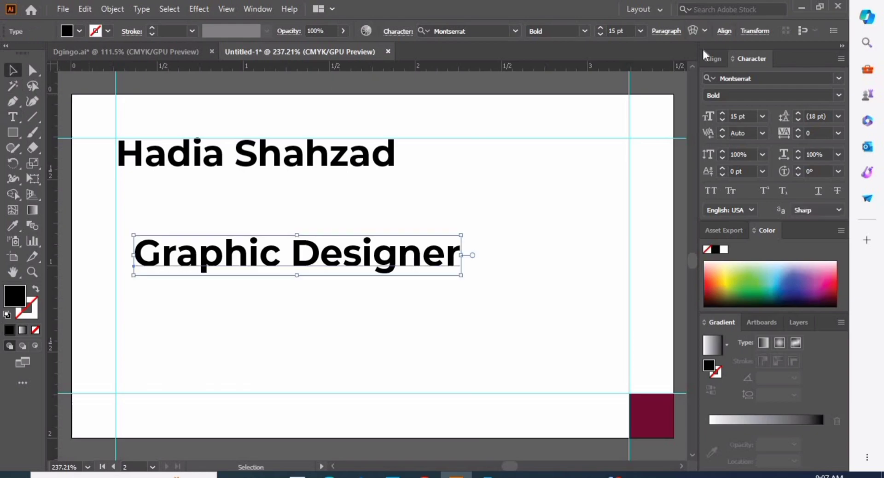
# - Set the title to Montserrat Medium 10 pt and move it directly under the name
pyautogui.click(722, 118)
pyautogui.click(722, 118)
pyautogui.click(838, 95)
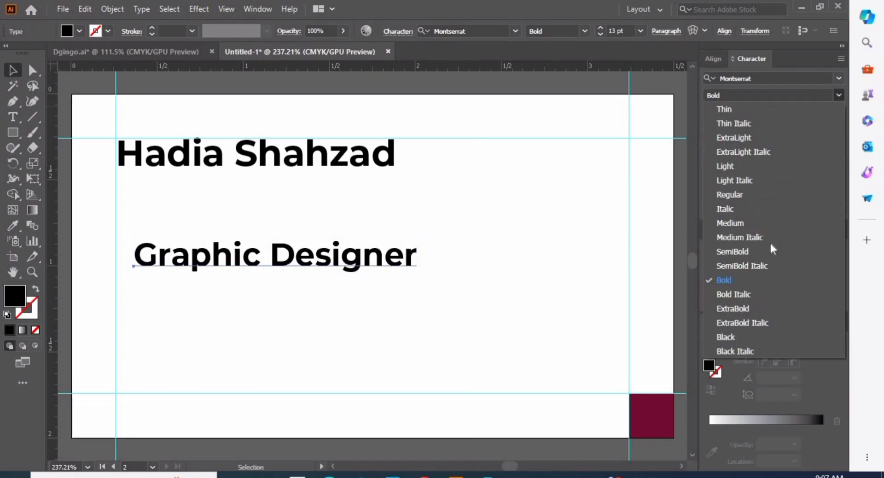
pyautogui.click(742, 250)
pyautogui.click(838, 95)
pyautogui.click(731, 218)
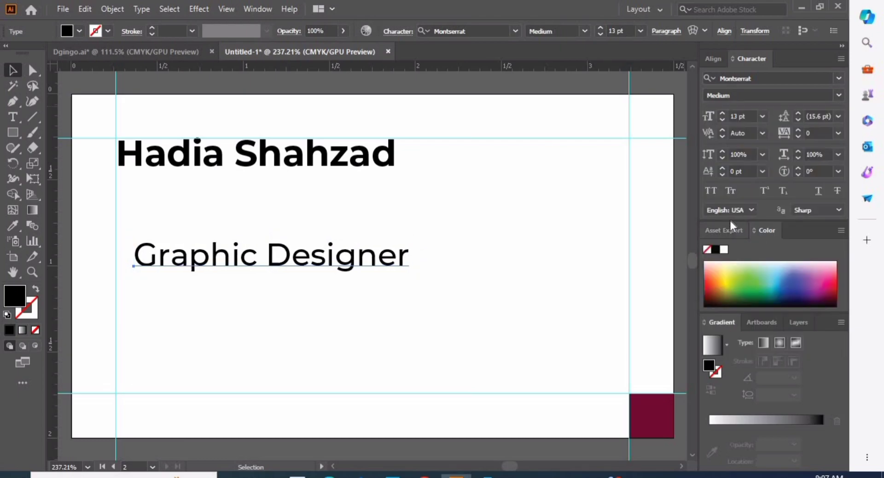
pyautogui.click(721, 120)
pyautogui.click(720, 119)
pyautogui.click(719, 118)
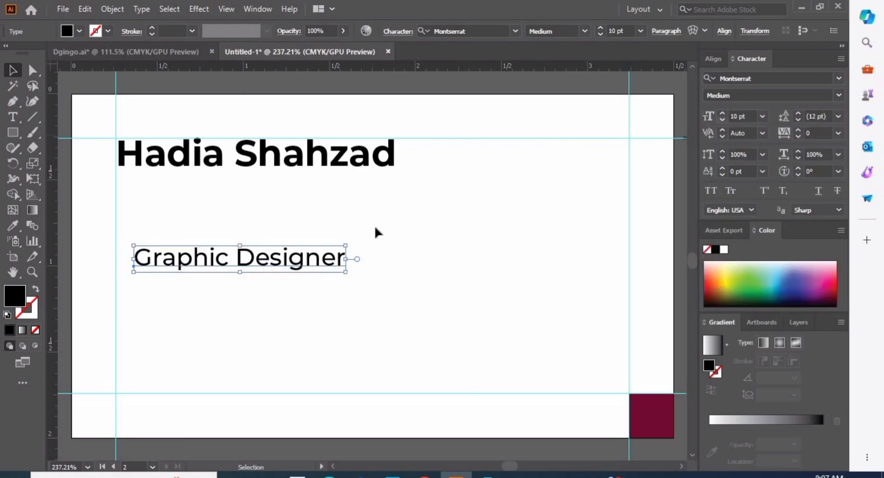
pyautogui.moveTo(248, 259); pyautogui.dragTo(228, 180)
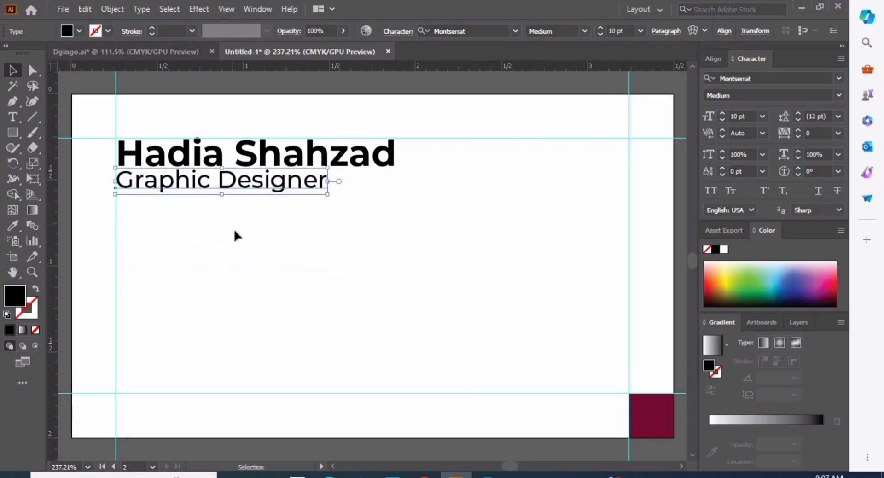
pyautogui.click(234, 235)
# - Zoom in and place a vertical guide at the name's left edge
pyautogui.press('z')
pyautogui.click(123, 179)
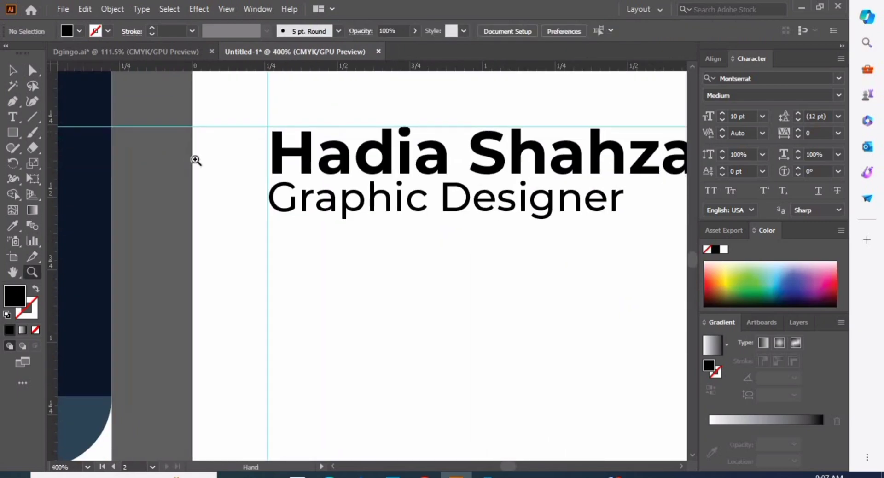
pyautogui.click(320, 192)
pyautogui.click(316, 224)
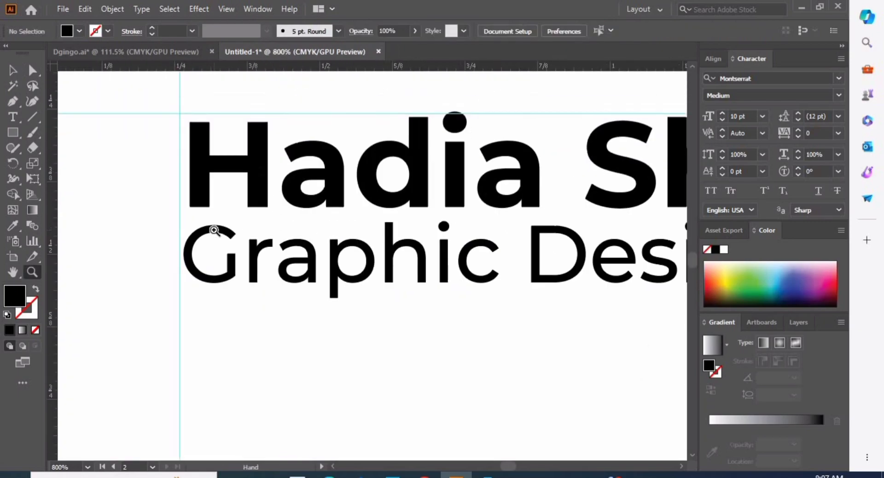
pyautogui.moveTo(209, 171); pyautogui.dragTo(214, 231)
pyautogui.press('v')
pyautogui.moveTo(54, 235); pyautogui.dragTo(192, 203)
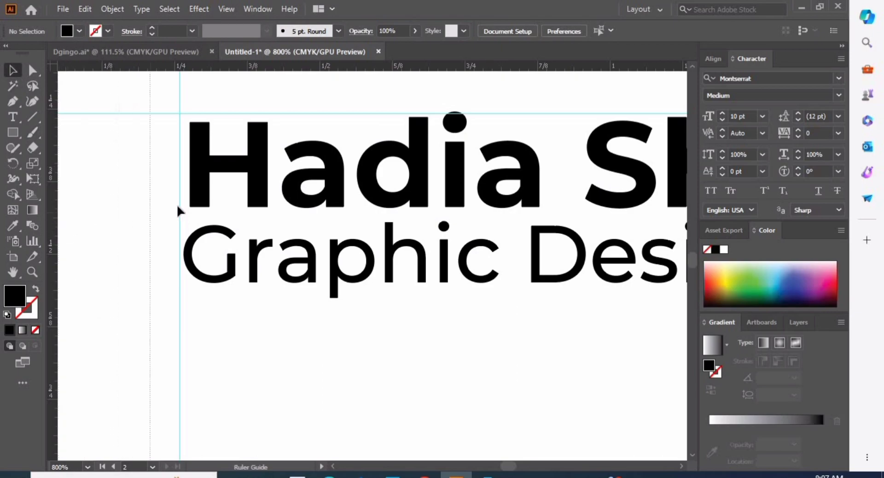
pyautogui.moveTo(188, 309)
pyautogui.mouseDown()
pyautogui.moveTo(190, 294)
pyautogui.moveTo(232, 275)
pyautogui.mouseUp()
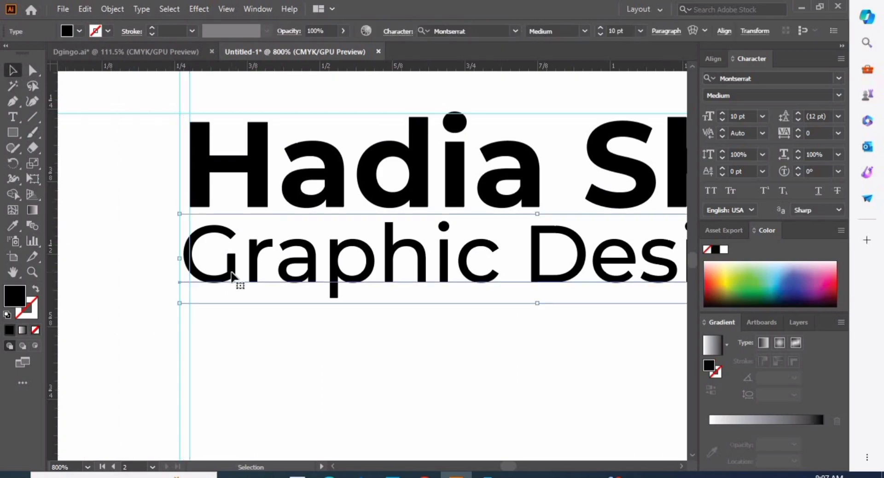
# - Nudge the 'Graphic Designer' title onto the guide, then zoom back out
pyautogui.click(282, 319)
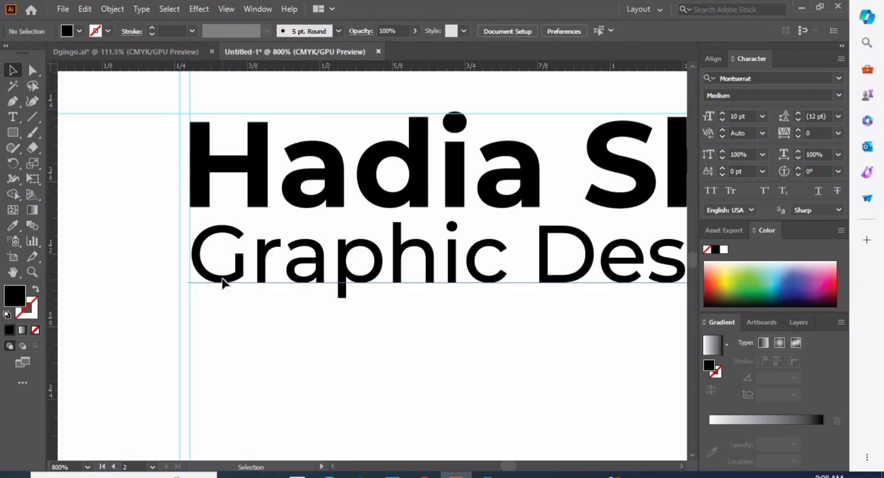
pyautogui.moveTo(221, 281); pyautogui.dragTo(219, 284)
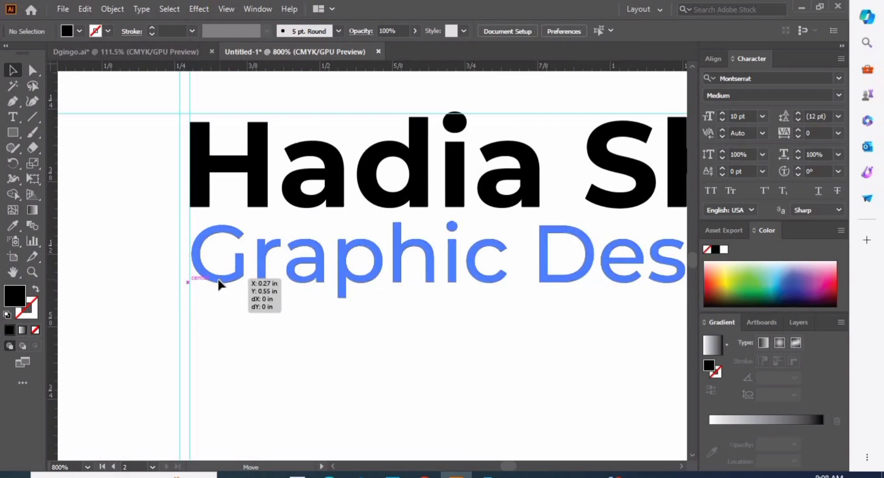
pyautogui.moveTo(219, 284); pyautogui.dragTo(221, 282)
pyautogui.click(302, 266)
pyautogui.scroll(1, 384, 350)
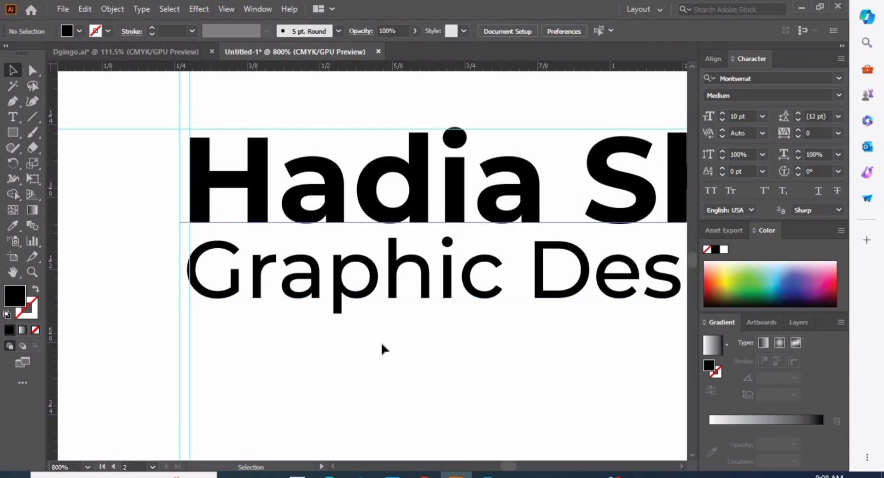
pyautogui.scroll(-3, 385, 350)
pyautogui.press('z')
pyautogui.moveTo(452, 355)
pyautogui.mouseDown()
pyautogui.moveTo(312, 292)
pyautogui.moveTo(277, 299)
pyautogui.mouseUp()
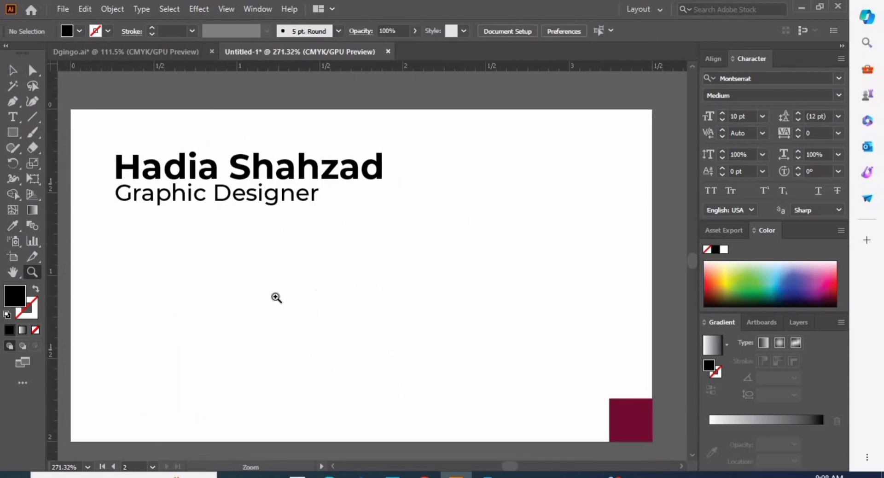
# - Draw a rectangle across the back card's lower left and fill it with navy sampled from the front
pyautogui.click(146, 54)
pyautogui.click(294, 51)
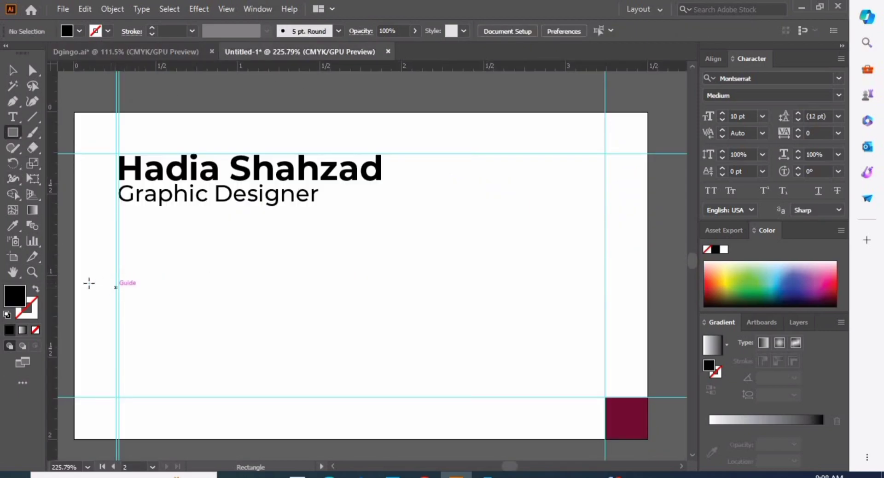
pyautogui.moveTo(74, 279); pyautogui.dragTo(390, 393)
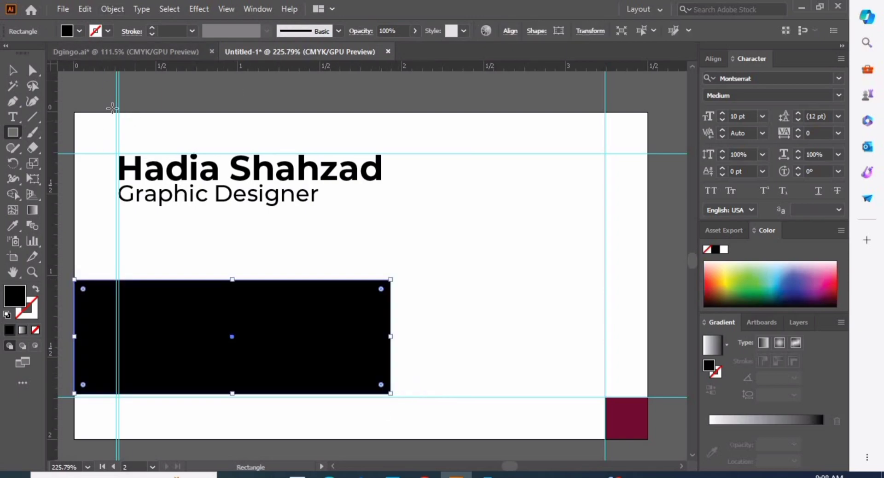
pyautogui.scroll(5, 138, 138)
pyautogui.hscroll(-5, 193, 193)
pyautogui.click(19, 224)
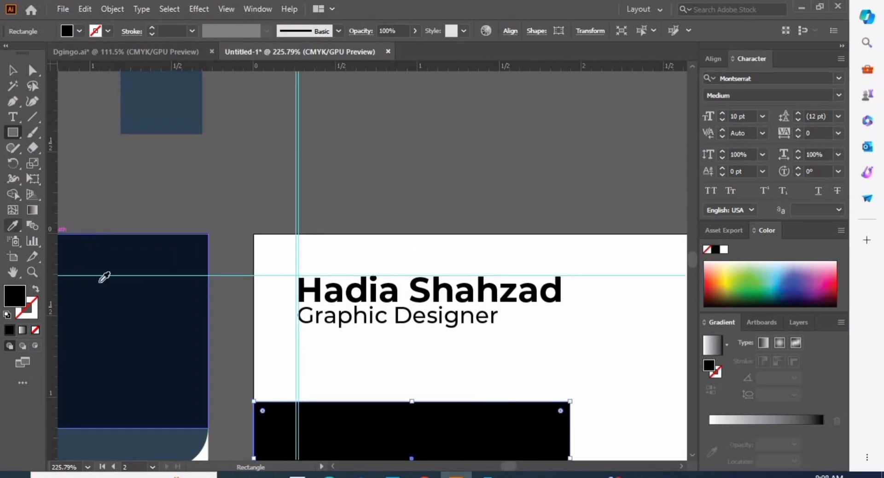
pyautogui.click(103, 277)
pyautogui.click(12, 70)
pyautogui.click(361, 172)
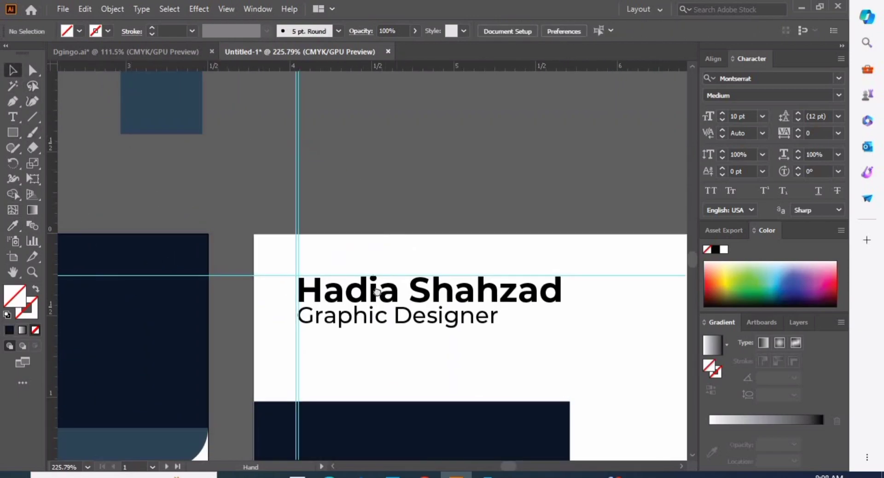
# - Round the navy rectangle's top-right and bottom-left corners into large curves
pyautogui.scroll(-5, 322, 253)
pyautogui.hscroll(2, 322, 254)
pyautogui.click(292, 331)
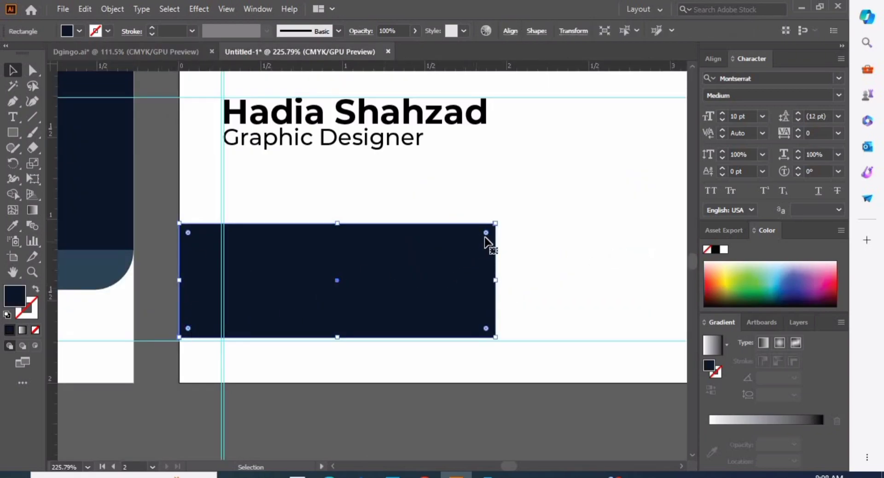
pyautogui.moveTo(486, 232)
pyautogui.mouseDown()
pyautogui.moveTo(170, 328)
pyautogui.moveTo(364, 250)
pyautogui.mouseUp()
pyautogui.click(367, 435)
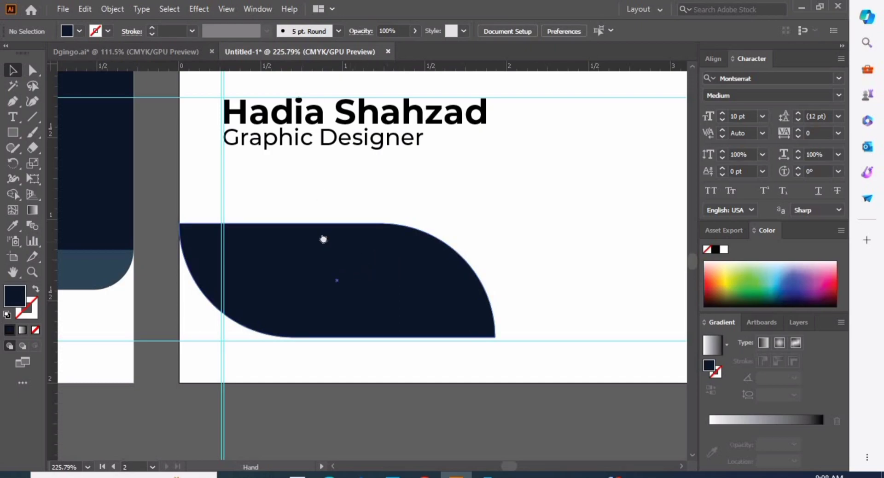
pyautogui.moveTo(321, 239)
pyautogui.mouseDown()
pyautogui.moveTo(304, 268)
pyautogui.moveTo(273, 267)
pyautogui.mouseUp()
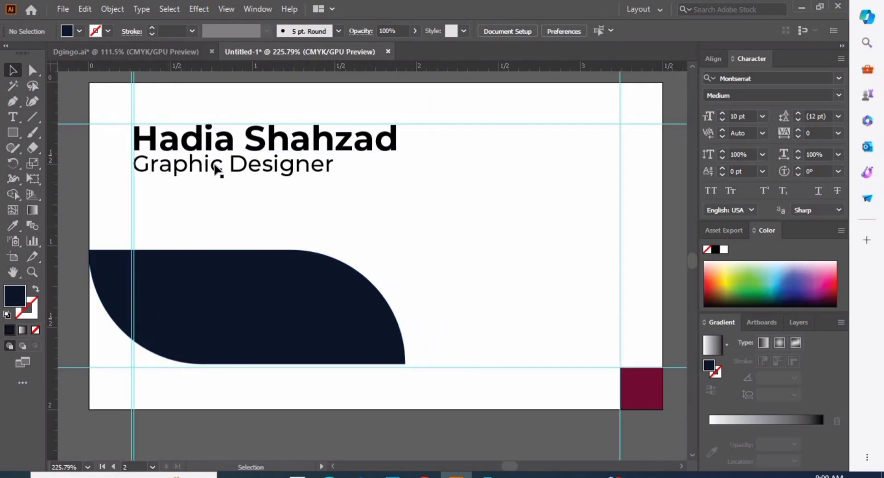
pyautogui.click(157, 51)
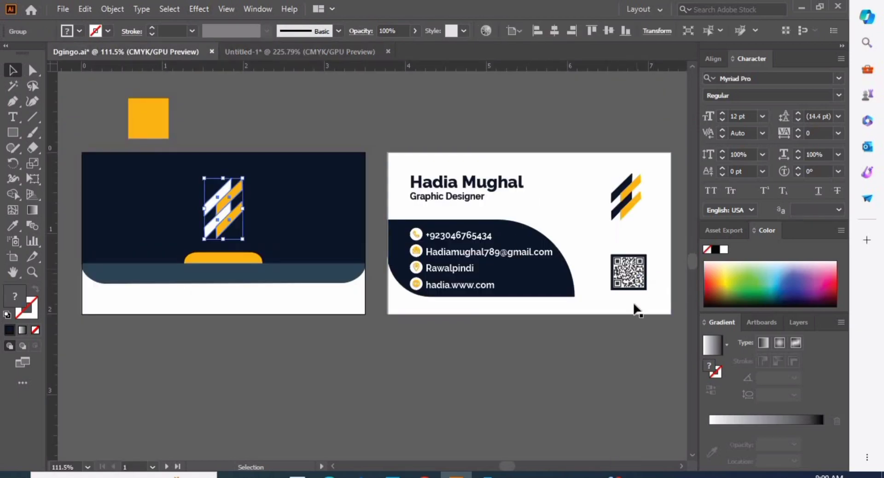
pyautogui.click(625, 202)
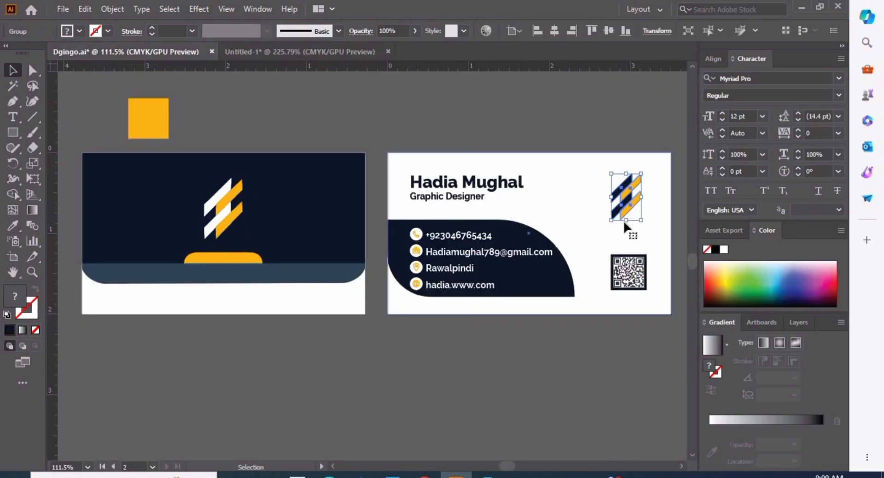
pyautogui.click(533, 378)
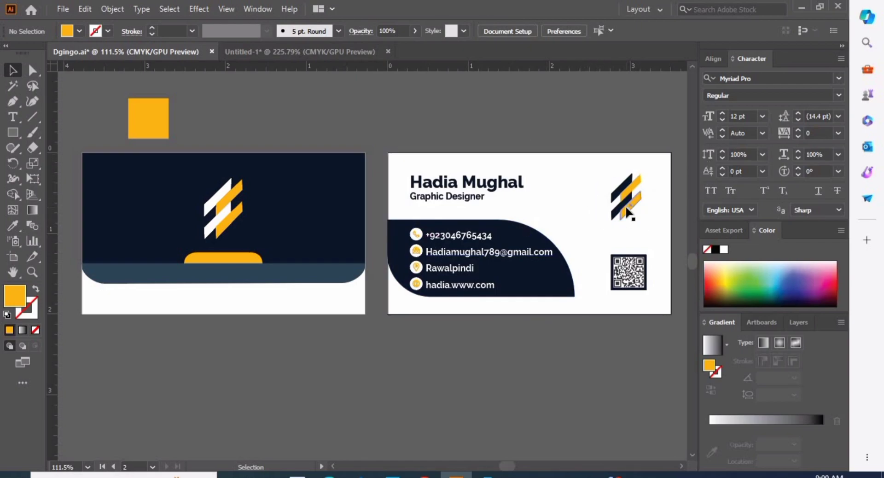
# - Copy the striped logo from the front card to the back card's top right
pyautogui.click(255, 52)
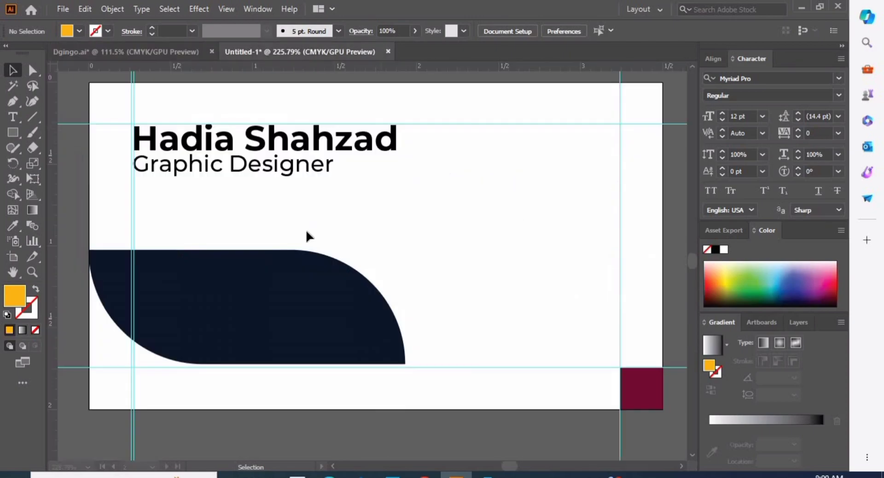
pyautogui.press('z')
pyautogui.keyDown('alt'); pyautogui.click(286, 241); pyautogui.keyUp('alt')
pyautogui.click(100, 196)
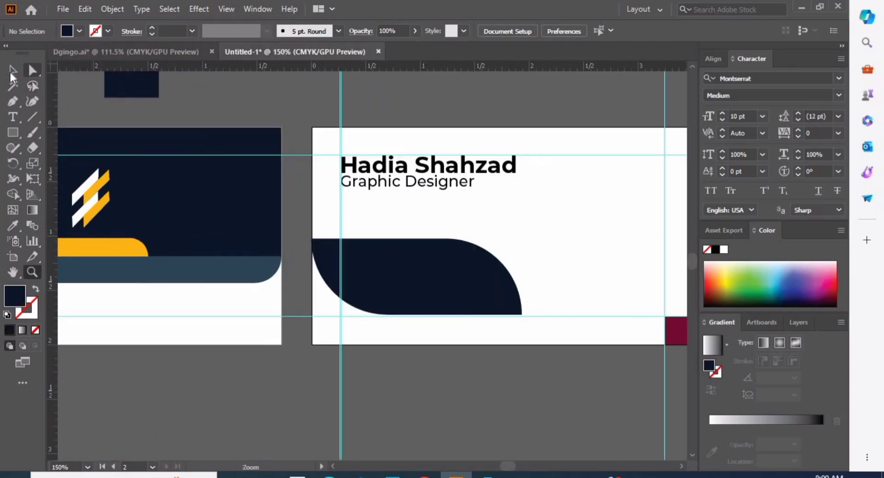
pyautogui.click(12, 72)
pyautogui.click(99, 188)
pyautogui.moveTo(113, 189); pyautogui.dragTo(589, 193)
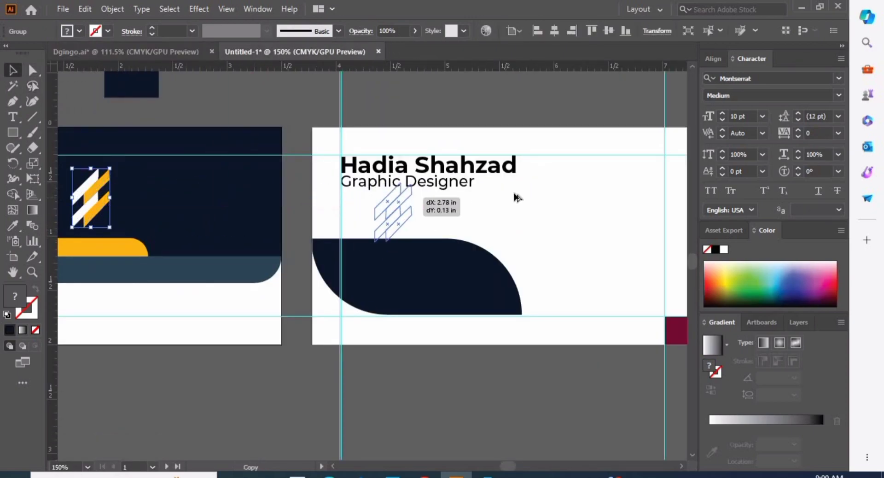
pyautogui.moveTo(624, 253); pyautogui.dragTo(453, 246)
pyautogui.click(454, 246)
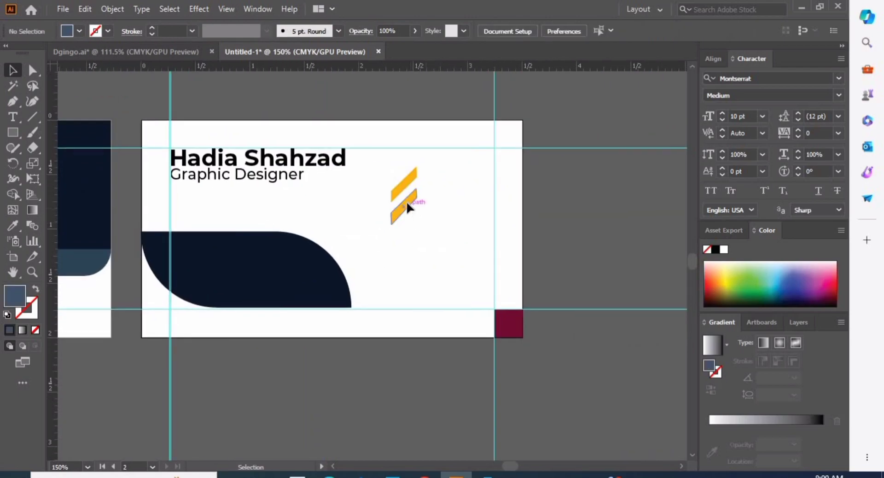
pyautogui.moveTo(401, 200); pyautogui.dragTo(469, 186)
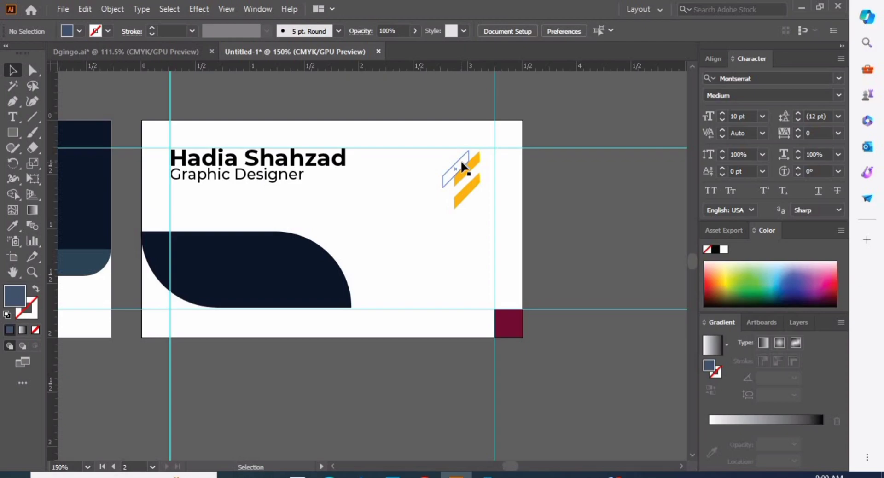
# - Ungroup the logo copy and turn its two white stripes navy with the Eyedropper
pyautogui.doubleClick(461, 163)
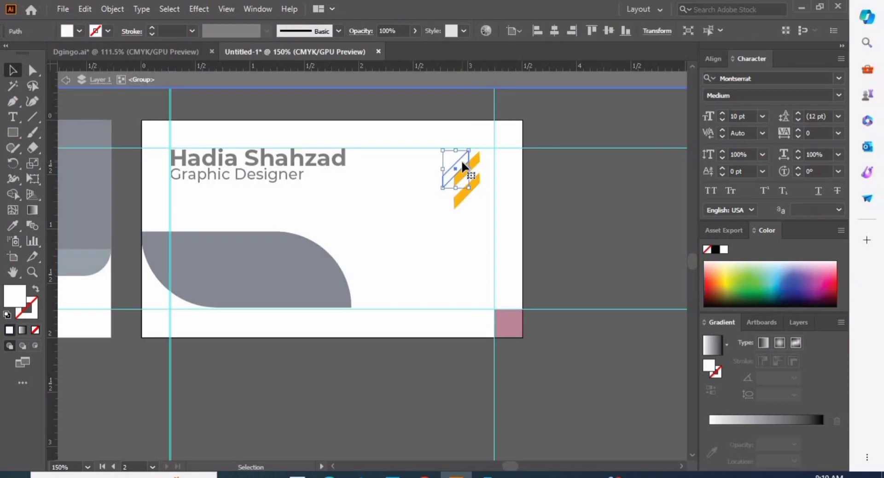
pyautogui.doubleClick(574, 170)
pyautogui.moveTo(432, 189); pyautogui.dragTo(470, 157)
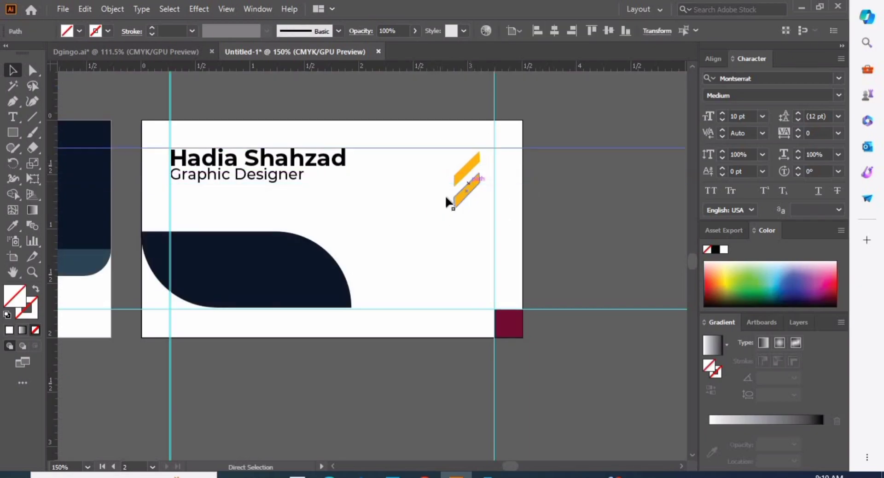
pyautogui.click(441, 191)
pyautogui.click(458, 184)
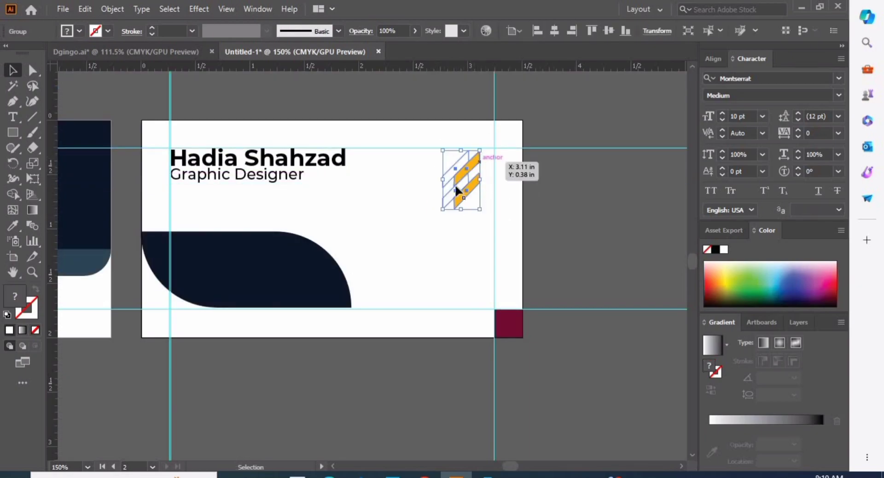
pyautogui.rightClick(455, 185)
pyautogui.click(492, 294)
pyautogui.click(549, 222)
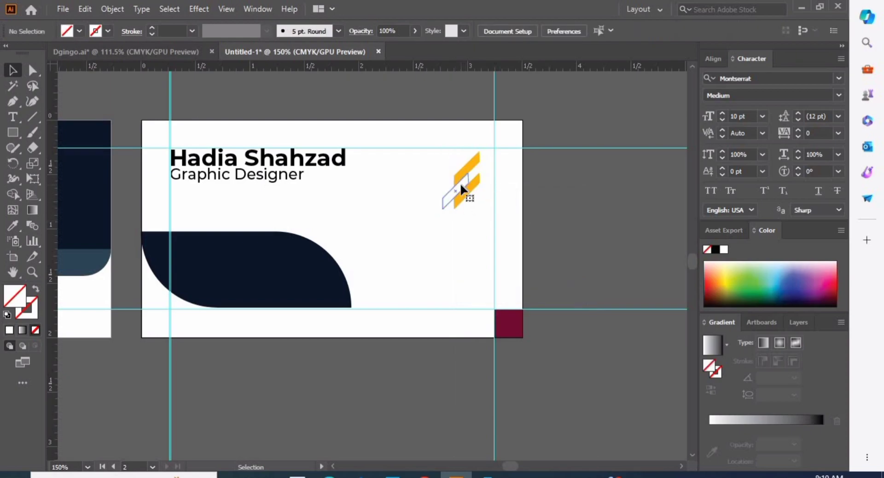
pyautogui.click(460, 185)
pyautogui.keyDown('shift'); pyautogui.click(457, 165); pyautogui.keyUp('shift')
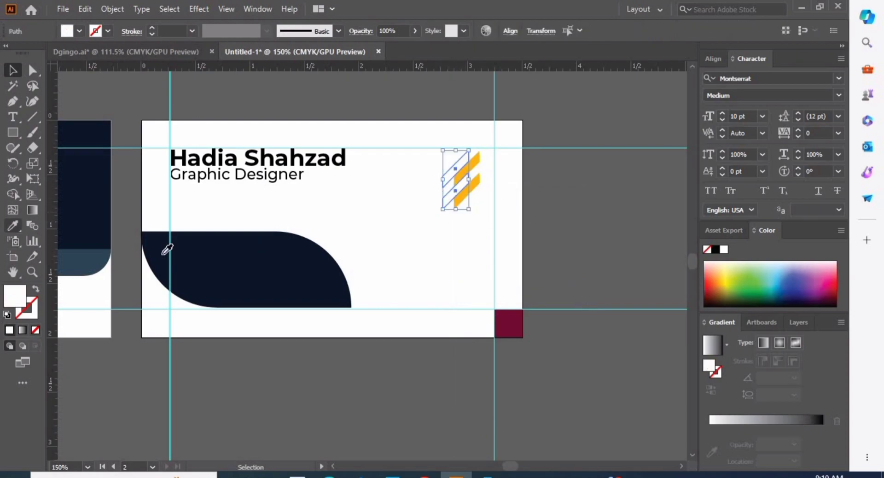
pyautogui.click(167, 249)
pyautogui.click(13, 70)
# - Bring the logo from the Dgingo.ai reference onto the navy front card
pyautogui.click(476, 251)
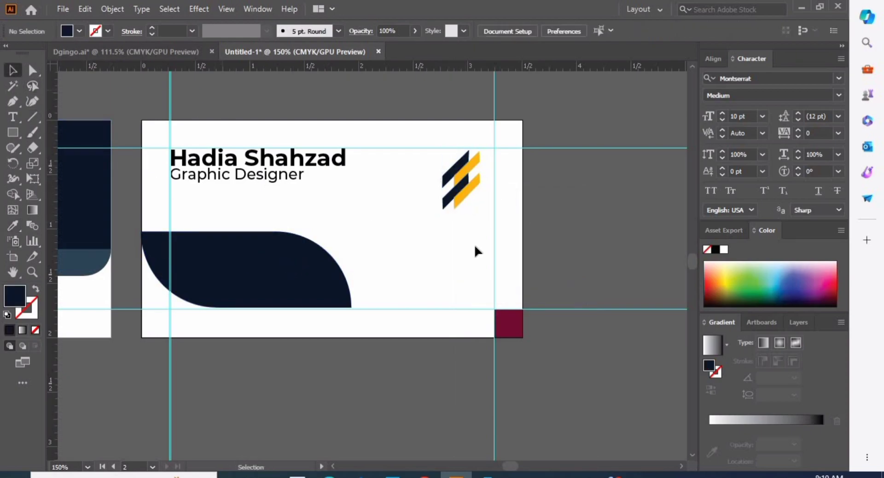
pyautogui.moveTo(573, 289); pyautogui.dragTo(830, 297)
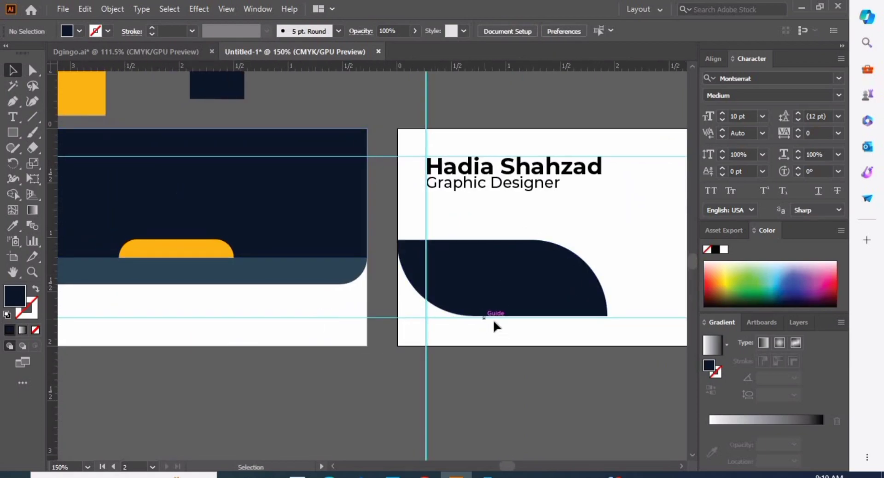
pyautogui.moveTo(457, 244); pyautogui.dragTo(357, 250)
pyautogui.hscroll(3, 489, 256)
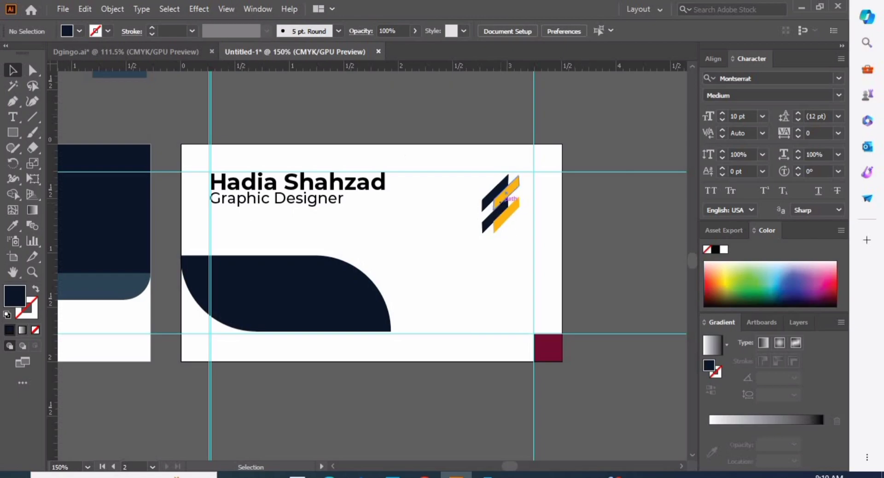
pyautogui.hotkey('ctrl', 'Tab')
pyautogui.doubleClick(223, 207)
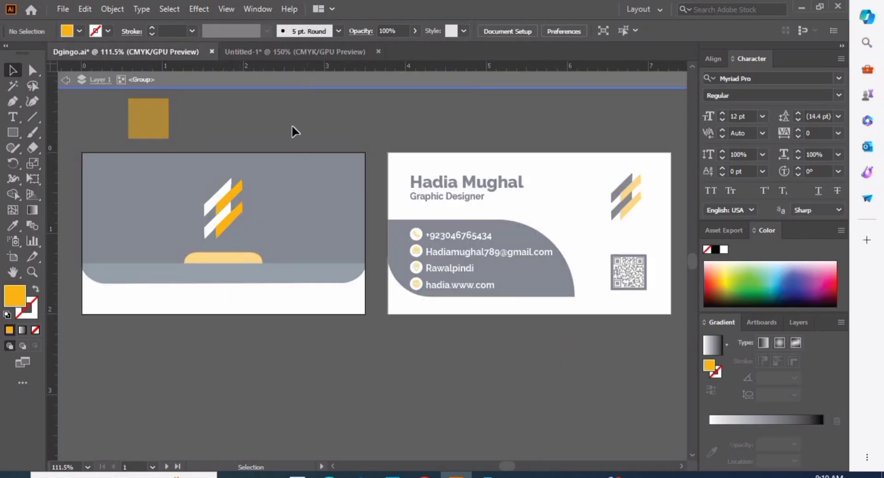
pyautogui.press('Escape')
pyautogui.moveTo(237, 203); pyautogui.dragTo(310, 154)
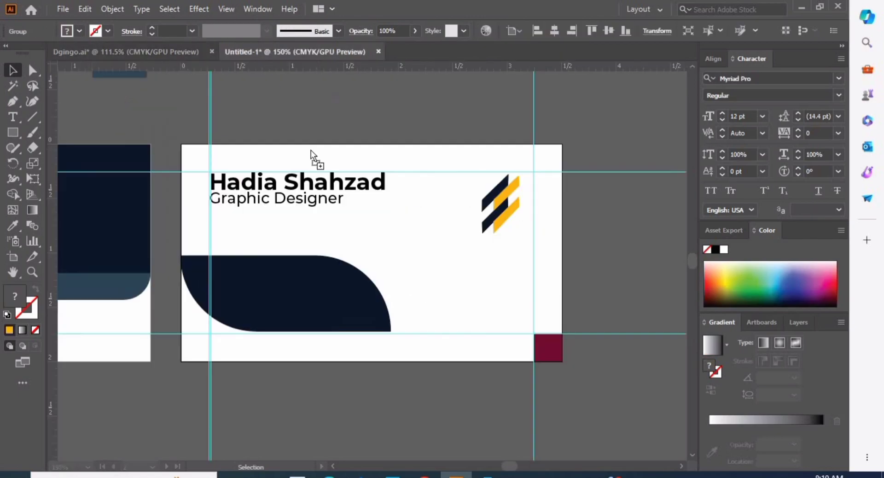
pyautogui.moveTo(118, 247); pyautogui.dragTo(119, 247)
# - Scale the logo to about 0.33 × 0.52 in and centre it horizontally above the yellow tab
pyautogui.hscroll(-5, 368, 262)
pyautogui.click(713, 59)
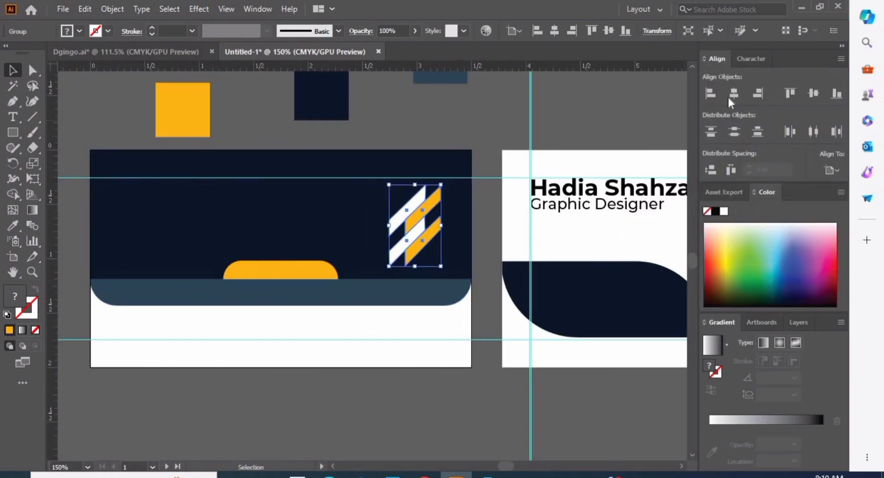
pyautogui.click(734, 94)
pyautogui.moveTo(305, 265); pyautogui.dragTo(283, 220)
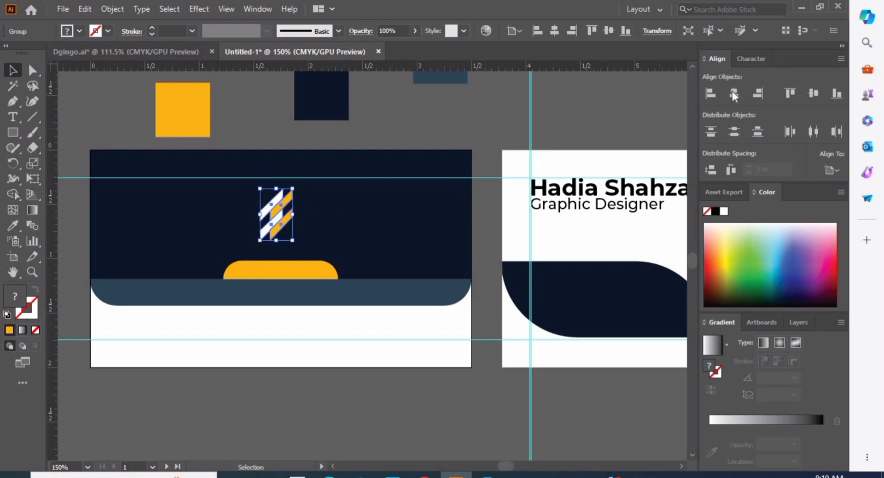
pyautogui.click(734, 94)
pyautogui.click(471, 140)
pyautogui.click(282, 214)
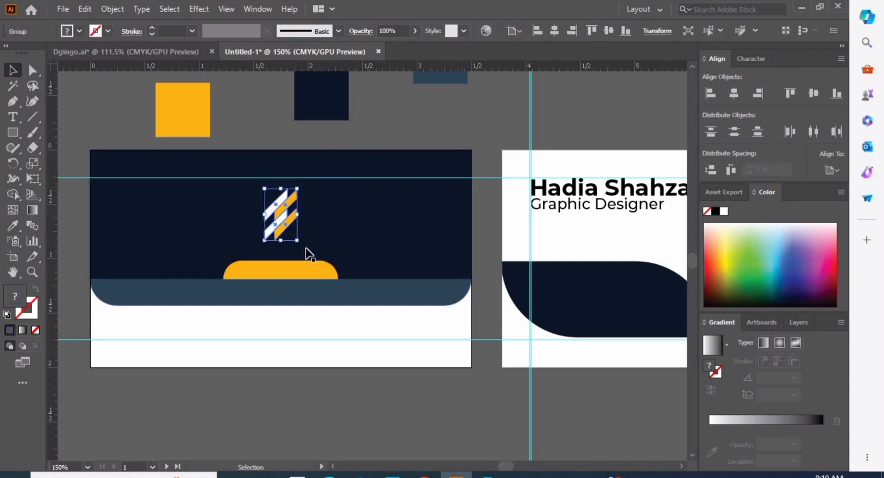
pyautogui.moveTo(297, 240); pyautogui.dragTo(308, 254)
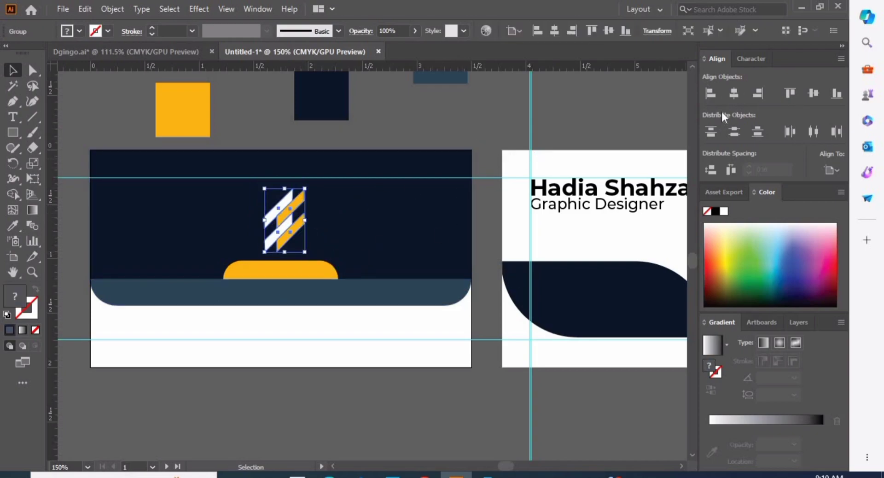
pyautogui.click(156, 367)
# - Copy the QR code from Dgingo.ai to Untitled-1's back-card bottom right, then return to Dgingo.ai
pyautogui.hscroll(10, 477, 306)
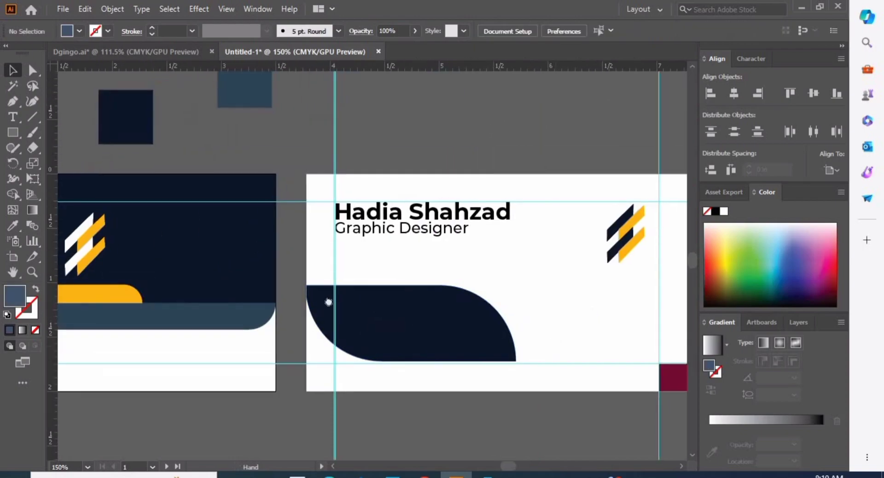
pyautogui.press('z')
pyautogui.click(302, 185)
pyautogui.scroll(-3, 452, 221)
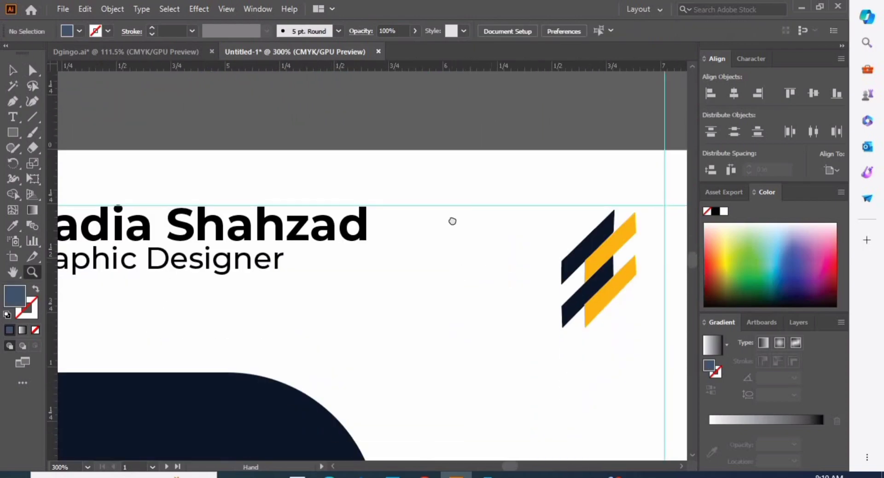
pyautogui.scroll(-3, 431, 210)
pyautogui.click(169, 57)
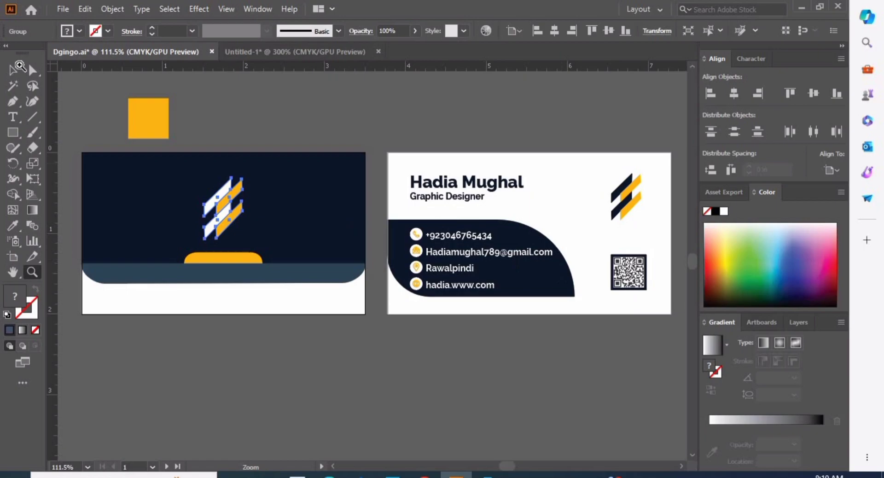
pyautogui.click(12, 69)
pyautogui.moveTo(628, 271)
pyautogui.mouseDown()
pyautogui.moveTo(367, 66)
pyautogui.moveTo(570, 392)
pyautogui.mouseUp()
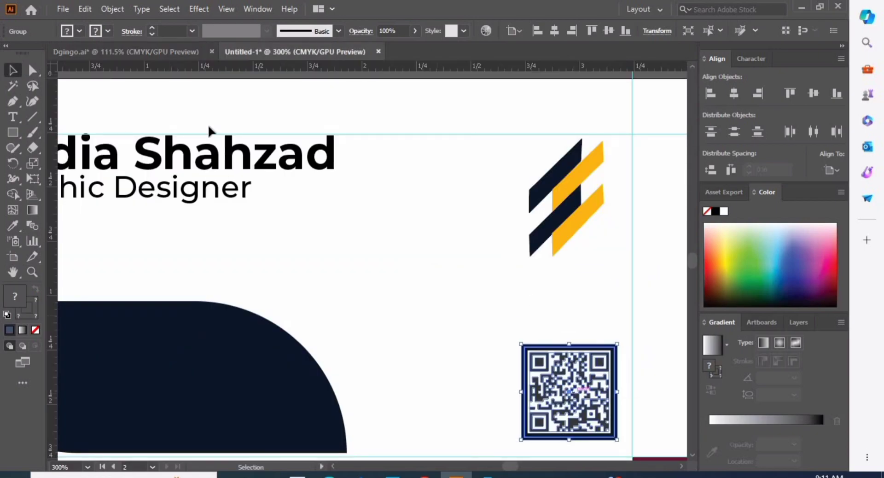
pyautogui.click(171, 55)
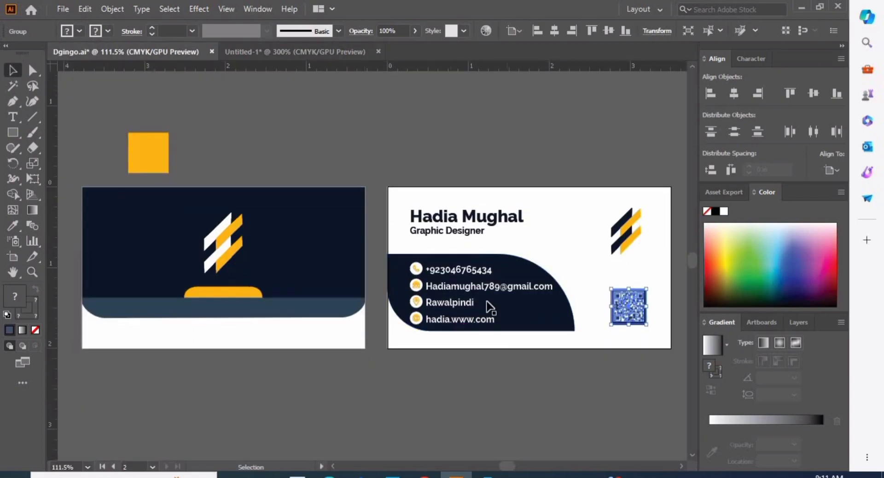
# - Copy the phone, email, location and website rows onto the back card's navy shape
pyautogui.click(438, 275)
pyautogui.keyDown('shift'); pyautogui.click(444, 286); pyautogui.keyUp('shift')
pyautogui.keyDown('shift'); pyautogui.click(451, 304); pyautogui.keyUp('shift')
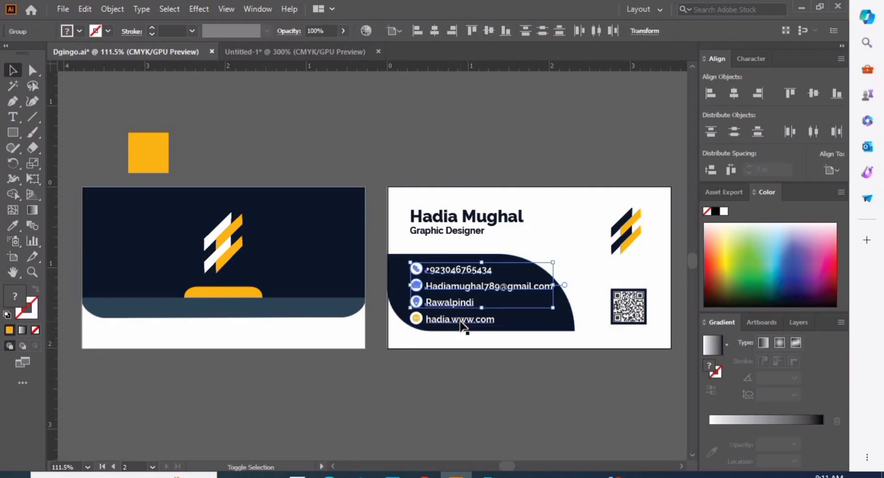
pyautogui.keyDown('shift'); pyautogui.click(463, 319); pyautogui.keyUp('shift')
pyautogui.moveTo(374, 172); pyautogui.dragTo(313, 283)
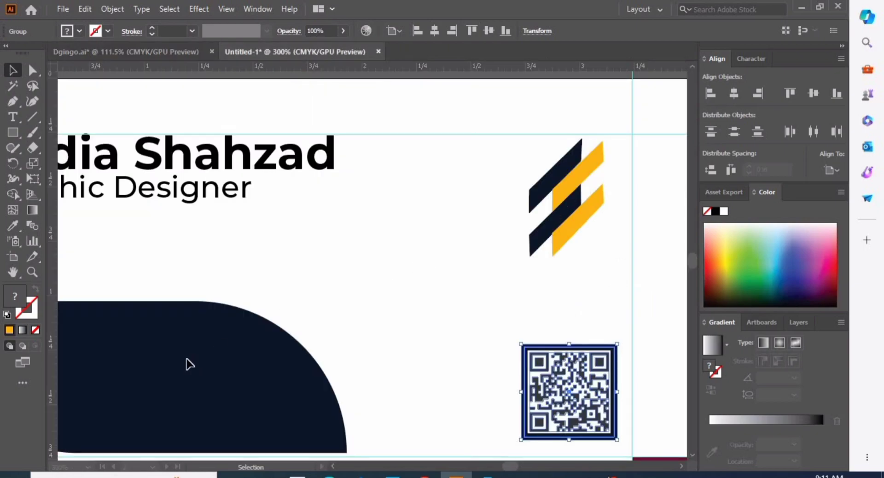
pyautogui.moveTo(189, 364); pyautogui.dragTo(189, 363)
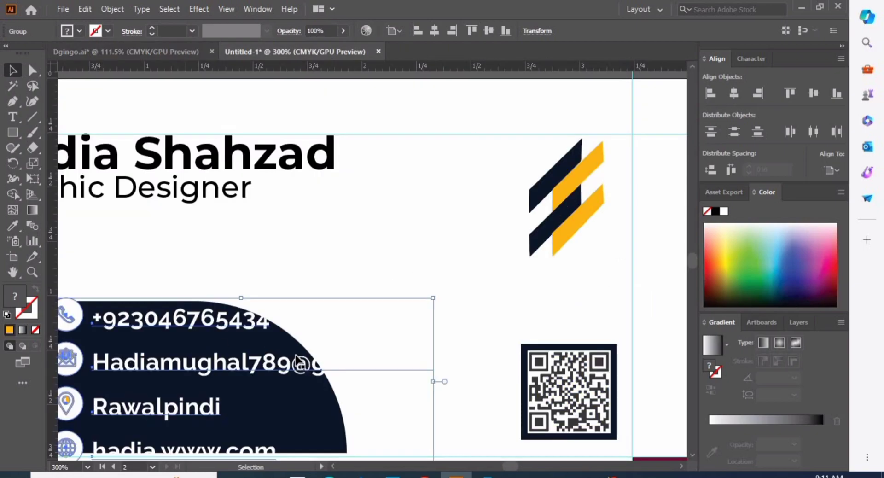
pyautogui.scroll(-2, 189, 363)
pyautogui.scroll(-2, 189, 363)
pyautogui.click(13, 70)
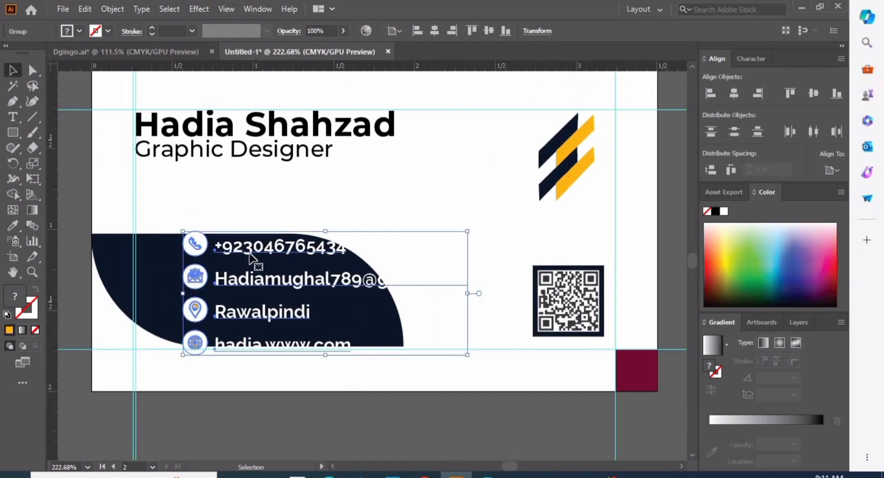
pyautogui.moveTo(257, 271); pyautogui.dragTo(233, 261)
# - Stretch the navy curved shape upward behind the contacts
pyautogui.click(306, 402)
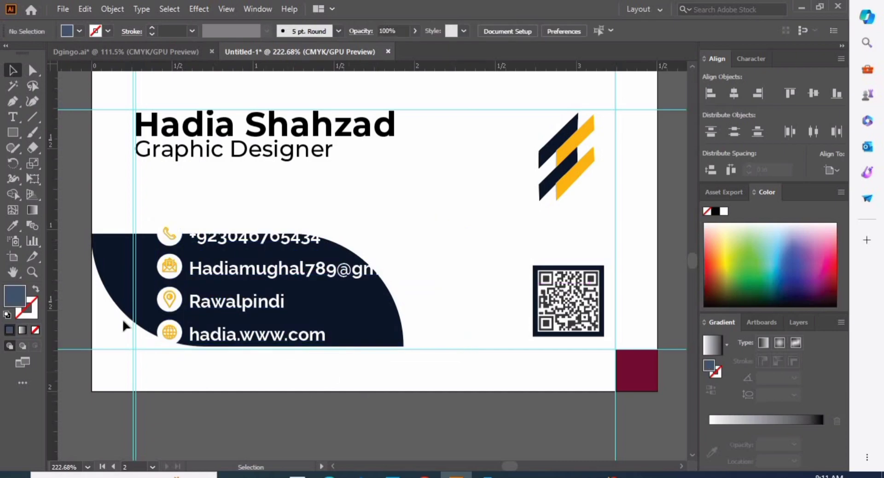
pyautogui.click(155, 254)
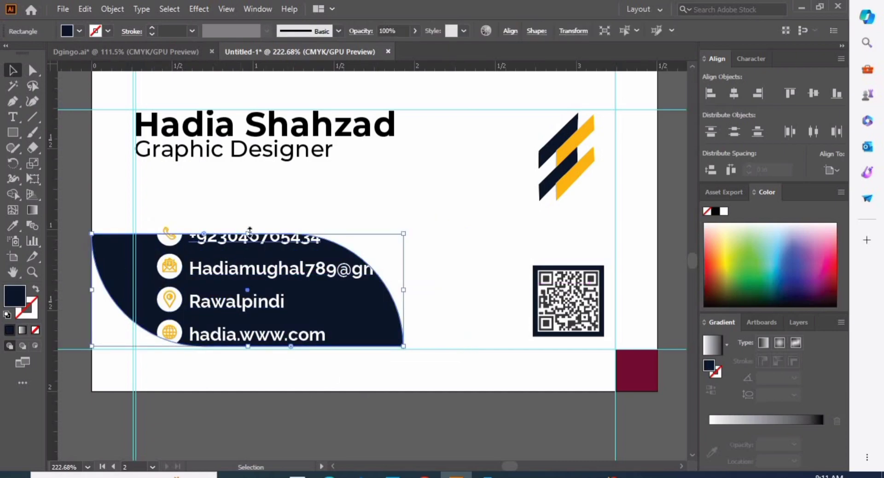
pyautogui.moveTo(249, 230); pyautogui.dragTo(256, 197)
# - Try reshaping the navy shape's rounded corners, moving the contacts aside and back
pyautogui.click(305, 420)
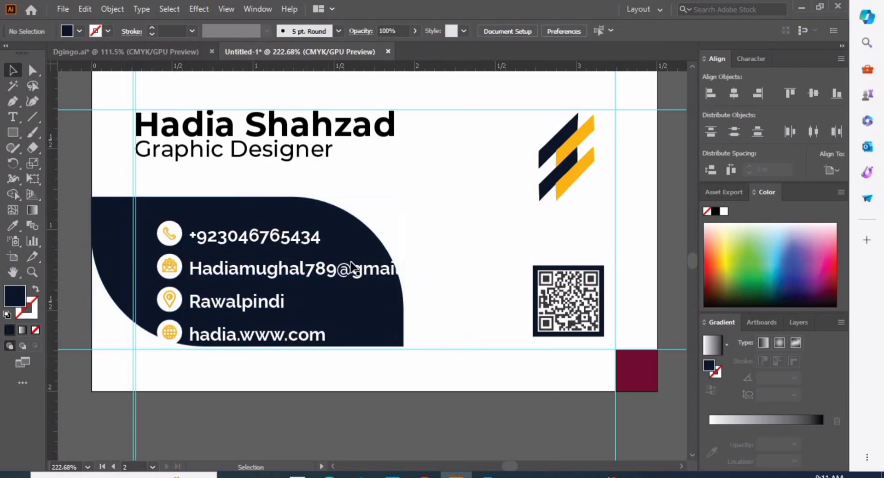
pyautogui.click(362, 235)
pyautogui.moveTo(288, 309); pyautogui.dragTo(185, 327)
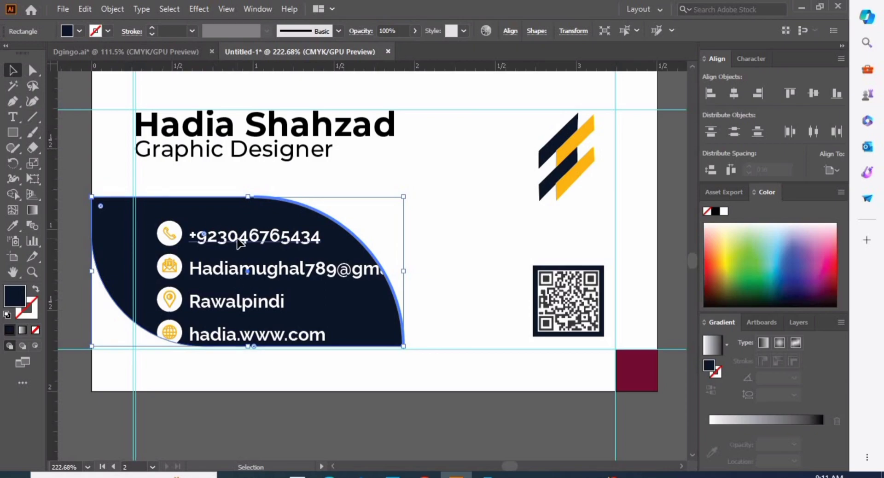
pyautogui.moveTo(238, 243); pyautogui.dragTo(524, 277)
pyautogui.click(212, 322)
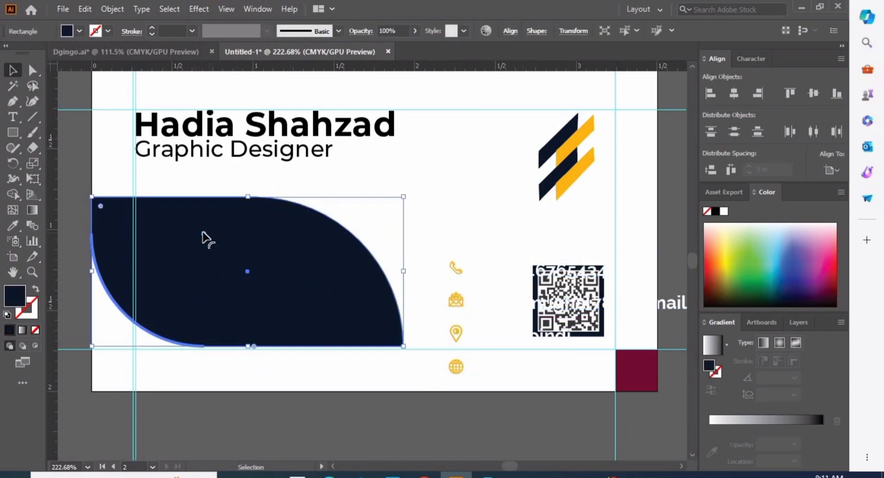
pyautogui.moveTo(202, 234); pyautogui.dragTo(268, 168)
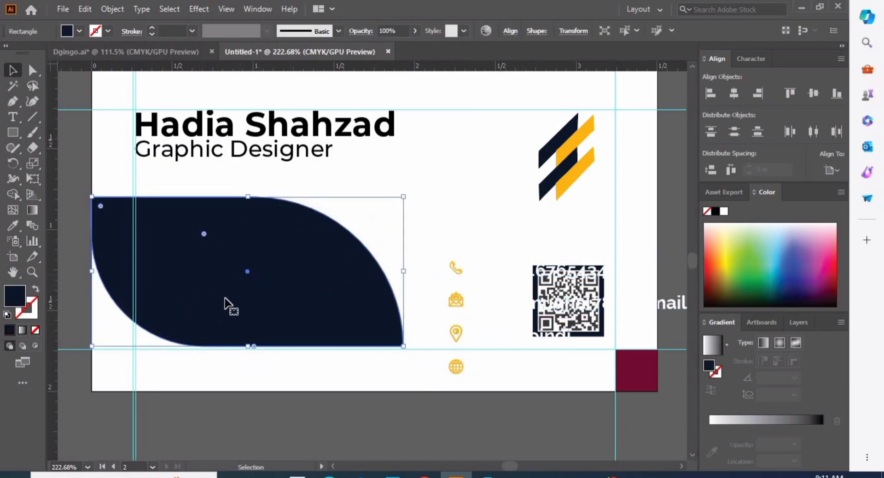
pyautogui.moveTo(204, 233); pyautogui.dragTo(276, 196)
pyautogui.click(355, 195)
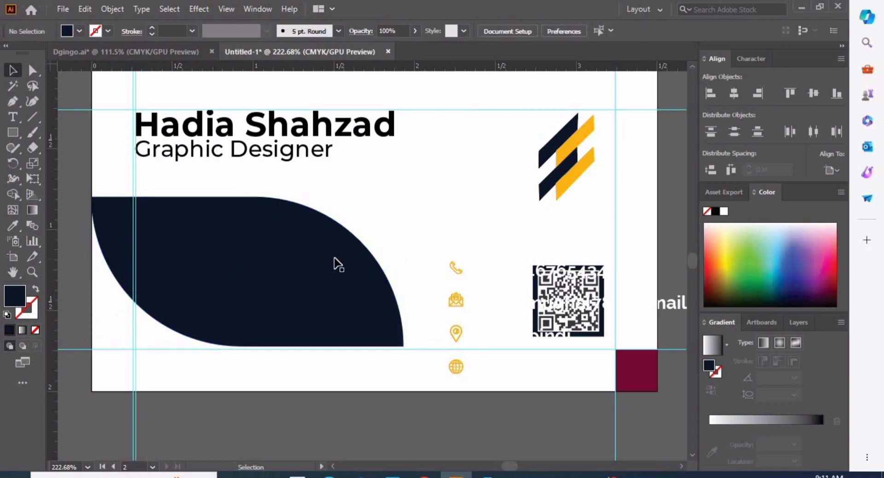
pyautogui.moveTo(501, 304)
pyautogui.mouseDown()
pyautogui.moveTo(217, 260)
pyautogui.moveTo(248, 289)
pyautogui.mouseUp()
# - Delete the navy curved shape from behind the contact details
pyautogui.click(363, 353)
pyautogui.hscroll(1, 383, 319)
pyautogui.scroll(1, 383, 320)
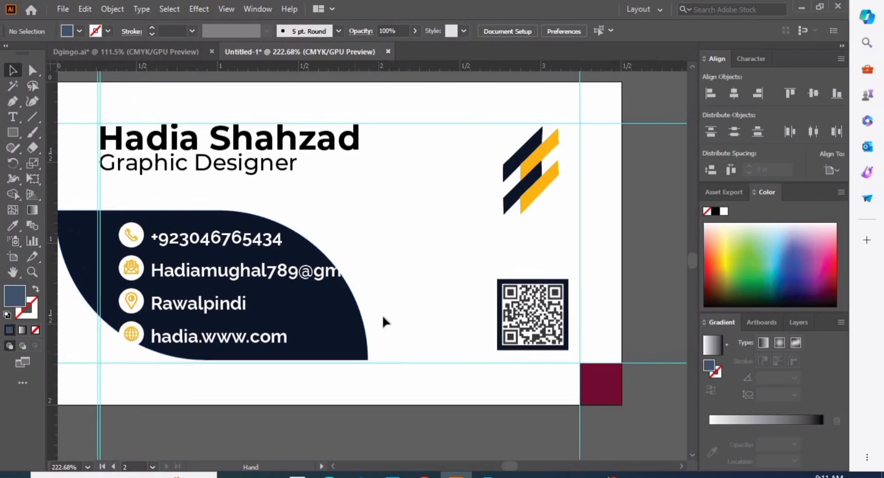
pyautogui.click(339, 322)
pyautogui.press('Delete')
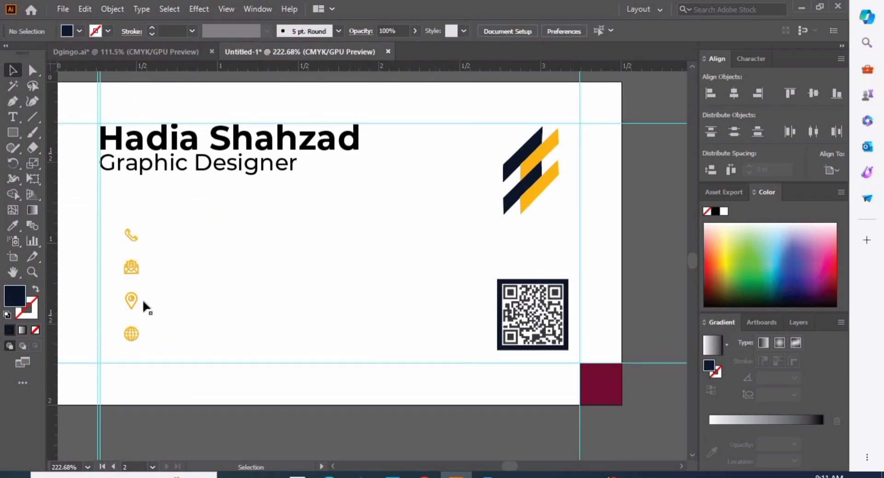
# - Move the contacts below the card and eyedrop the front card's navy onto the name and title
pyautogui.moveTo(143, 304); pyautogui.dragTo(174, 455)
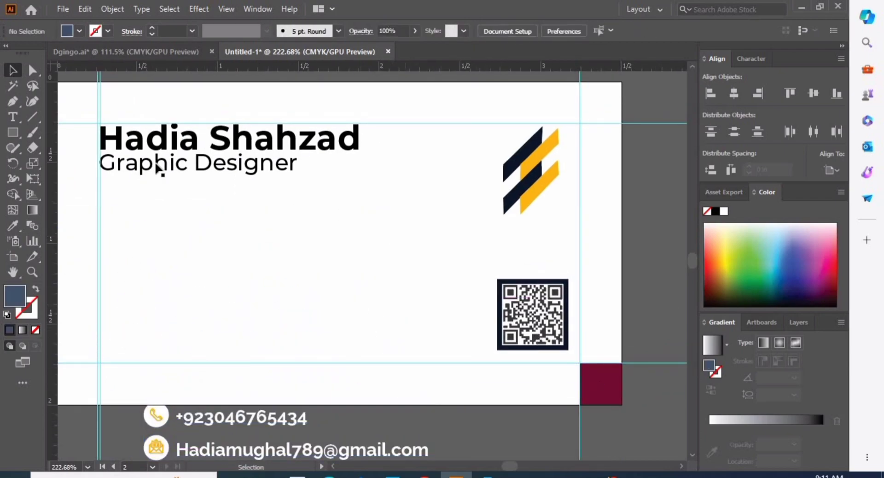
pyautogui.click(255, 152)
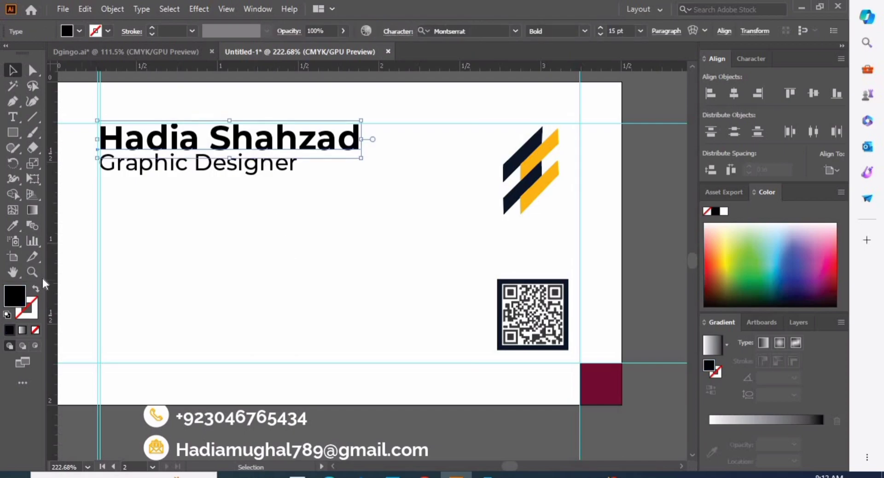
pyautogui.keyDown('shift'); pyautogui.click(252, 158); pyautogui.keyUp('shift')
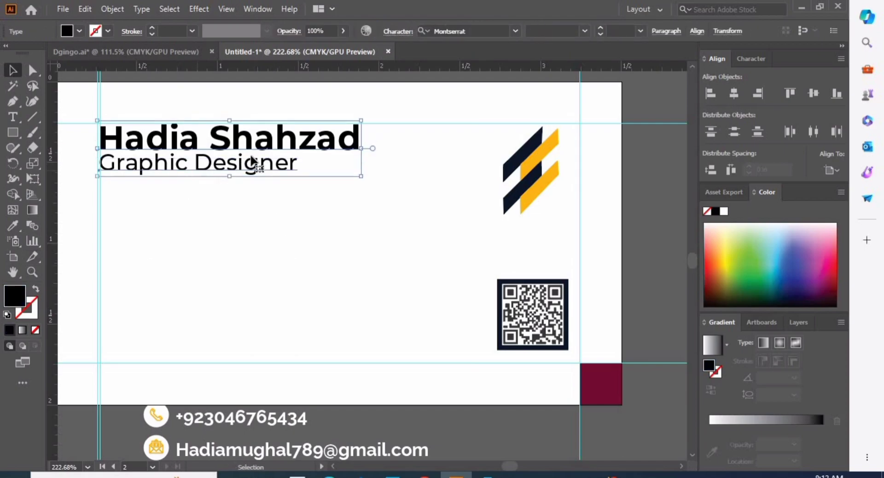
pyautogui.click(11, 224)
pyautogui.moveTo(434, 278); pyautogui.dragTo(572, 278)
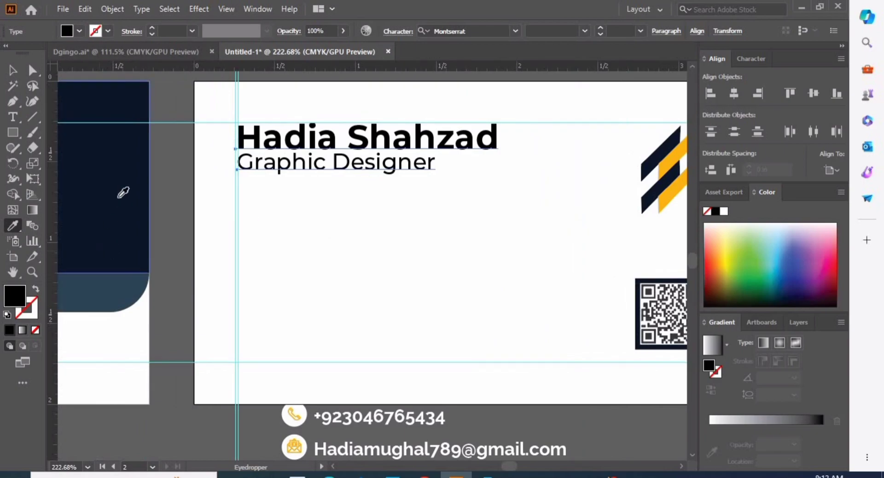
pyautogui.click(123, 192)
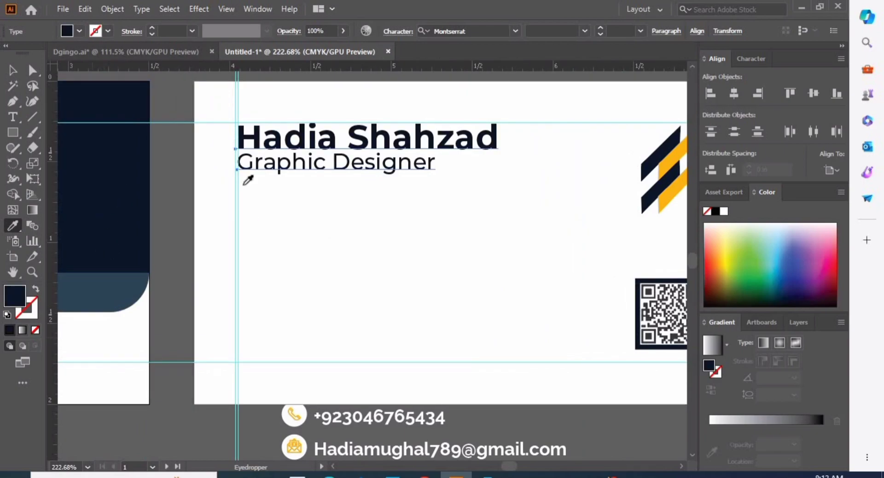
pyautogui.press('v')
# - Set the name and job title fill to dark navy #04070A
pyautogui.click(175, 213)
pyautogui.click(291, 139)
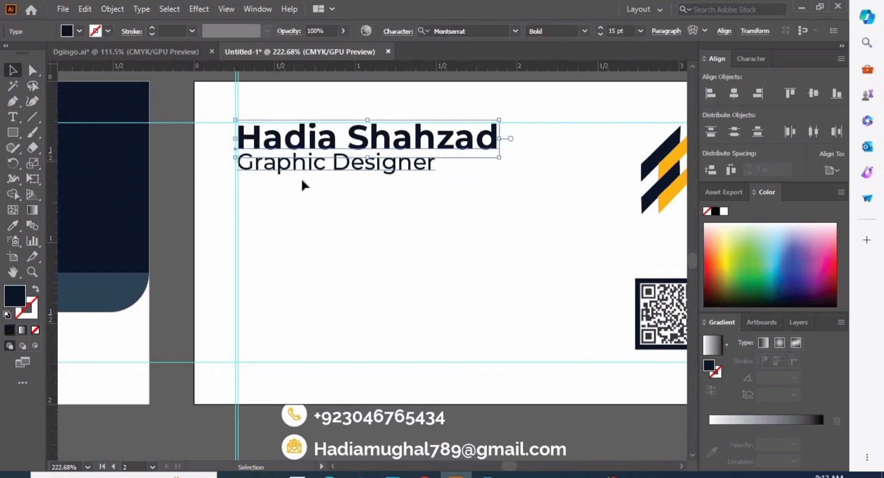
pyautogui.keyDown('shift'); pyautogui.click(303, 170); pyautogui.keyUp('shift')
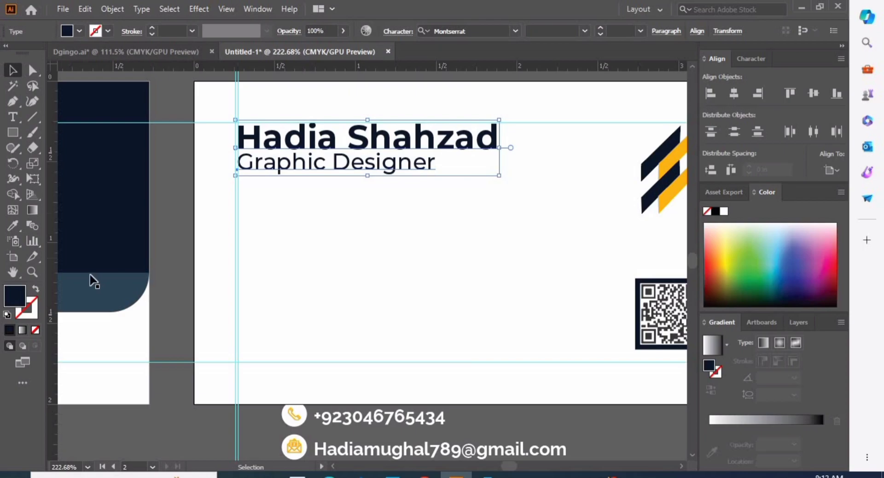
pyautogui.doubleClick(15, 296)
pyautogui.moveTo(401, 304); pyautogui.dragTo(530, 176)
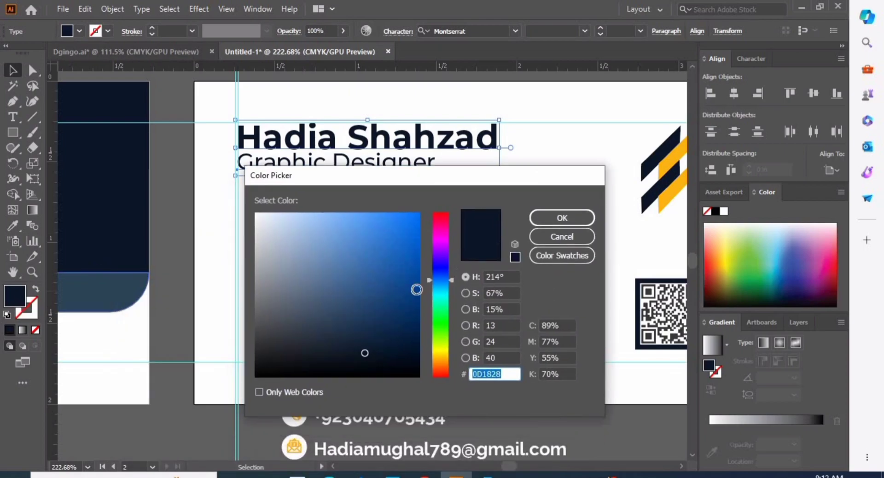
pyautogui.moveTo(361, 367); pyautogui.dragTo(351, 364)
pyautogui.click(548, 219)
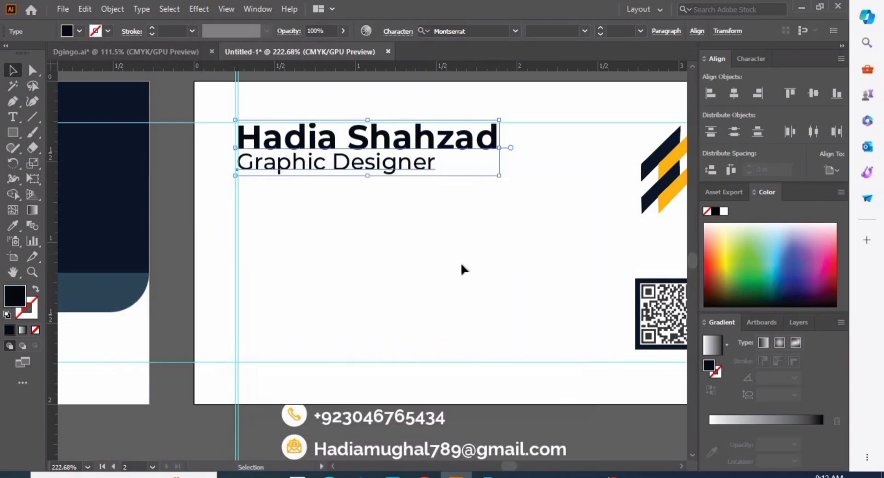
pyautogui.click(460, 261)
pyautogui.press('z')
pyautogui.click(320, 328)
# - Group the striped logo's stripes on the card back
pyautogui.moveTo(319, 328)
pyautogui.mouseDown()
pyautogui.moveTo(445, 270)
pyautogui.moveTo(375, 284)
pyautogui.mouseUp()
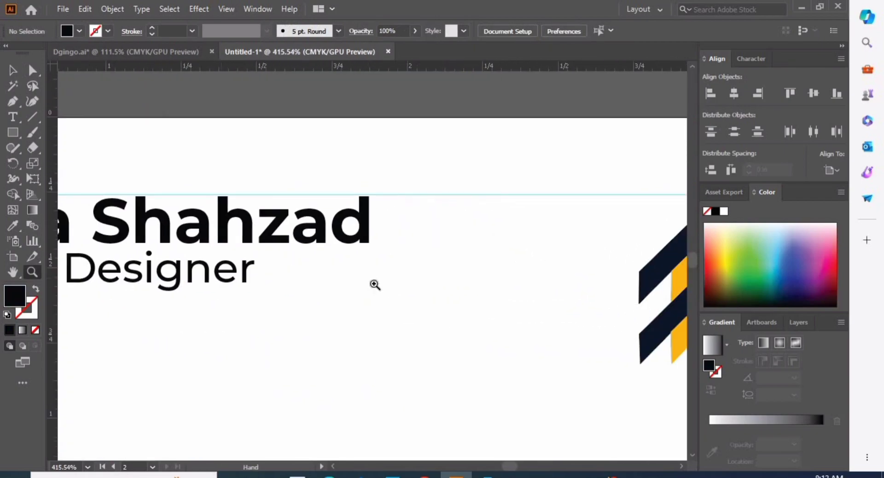
pyautogui.moveTo(276, 254); pyautogui.dragTo(206, 229)
pyautogui.press('v')
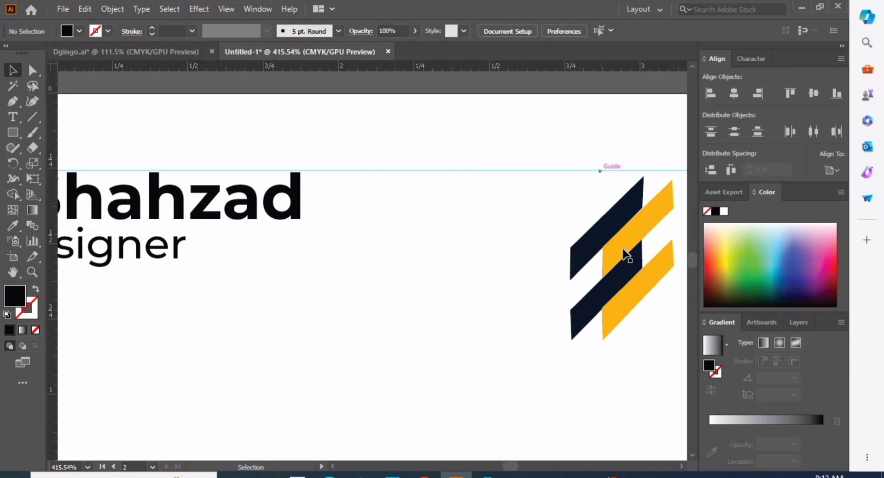
pyautogui.click(623, 223)
pyautogui.click(553, 188)
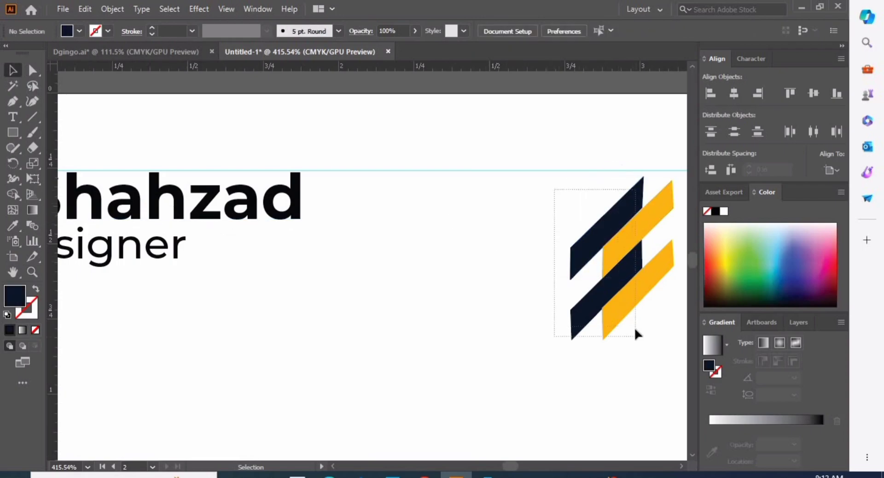
pyautogui.moveTo(635, 332); pyautogui.dragTo(634, 330)
pyautogui.rightClick(612, 272)
pyautogui.click(664, 85)
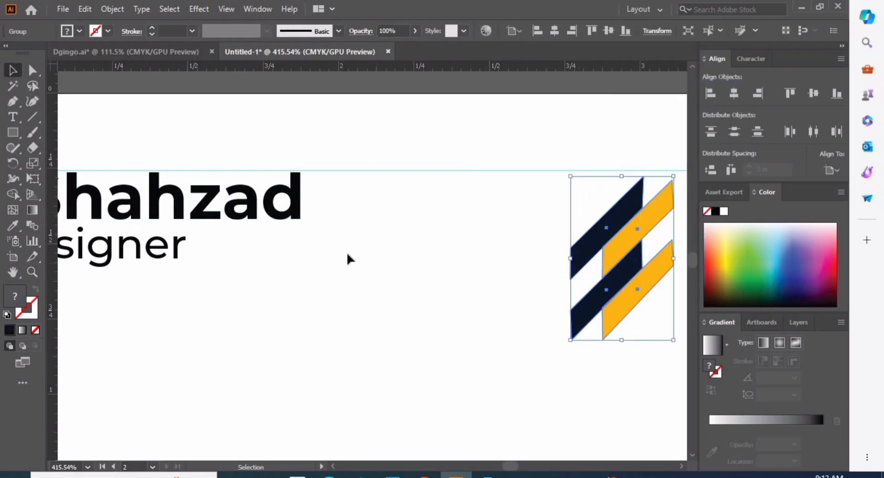
pyautogui.click(349, 259)
# - Resize the logo to W 0.38 in, H 0.59 in and top-align it with the name
pyautogui.moveTo(618, 125); pyautogui.dragTo(501, 135)
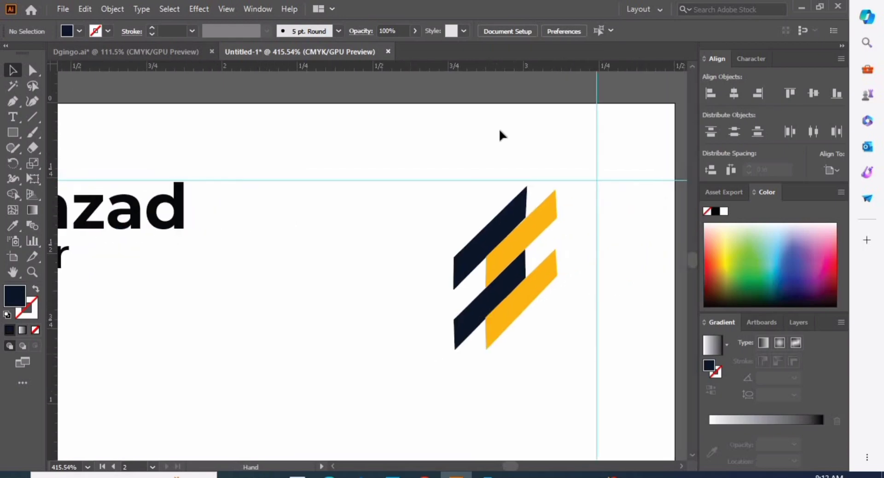
pyautogui.click(522, 227)
pyautogui.moveTo(557, 349); pyautogui.dragTo(564, 341)
pyautogui.moveTo(509, 244); pyautogui.dragTo(509, 239)
pyautogui.click(166, 210)
pyautogui.keyDown('shift'); pyautogui.click(527, 233); pyautogui.keyUp('shift')
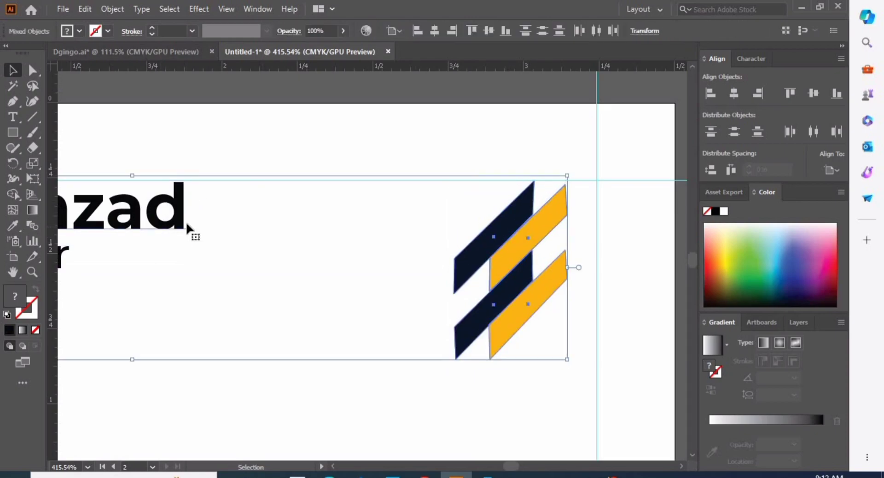
pyautogui.click(790, 93)
pyautogui.click(658, 269)
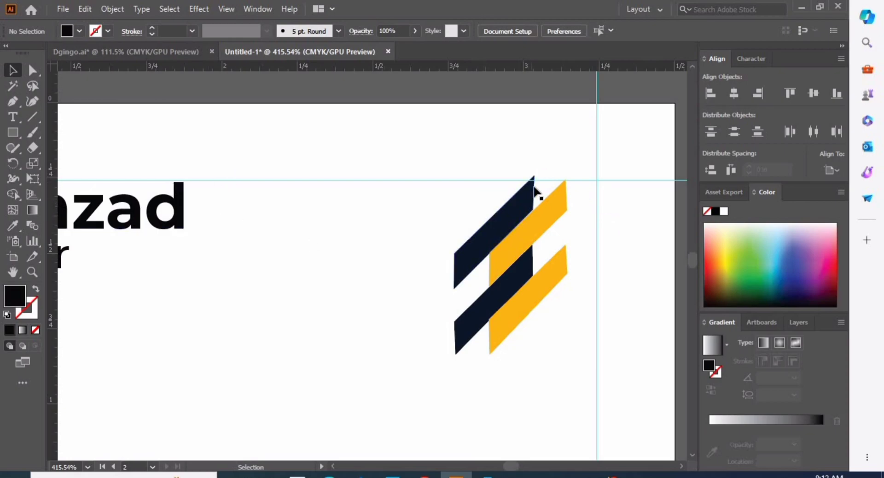
# - Nudge the logo group toward the right and top guides
pyautogui.click(531, 229)
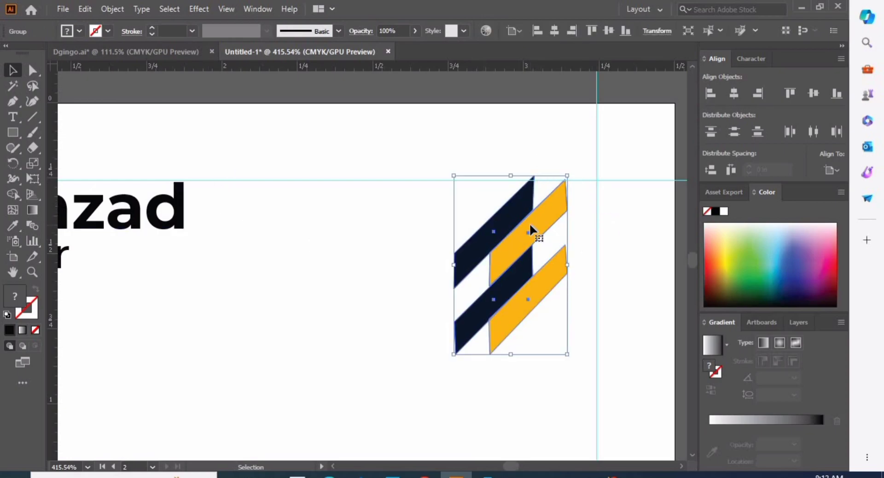
pyautogui.press('Down')
pyautogui.press('Down')
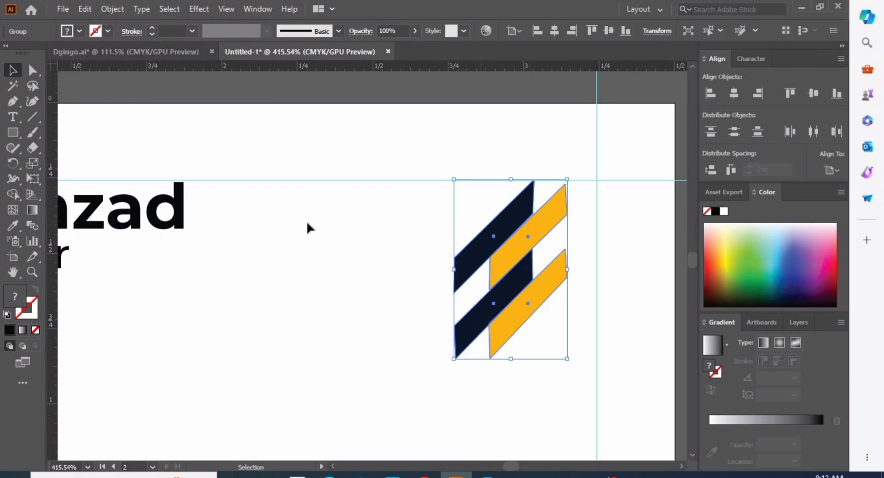
pyautogui.click(408, 236)
pyautogui.click(496, 237)
pyautogui.press('Right')
pyautogui.press('Right')
pyautogui.press('Right')
pyautogui.press('Right')
pyautogui.press('Right')
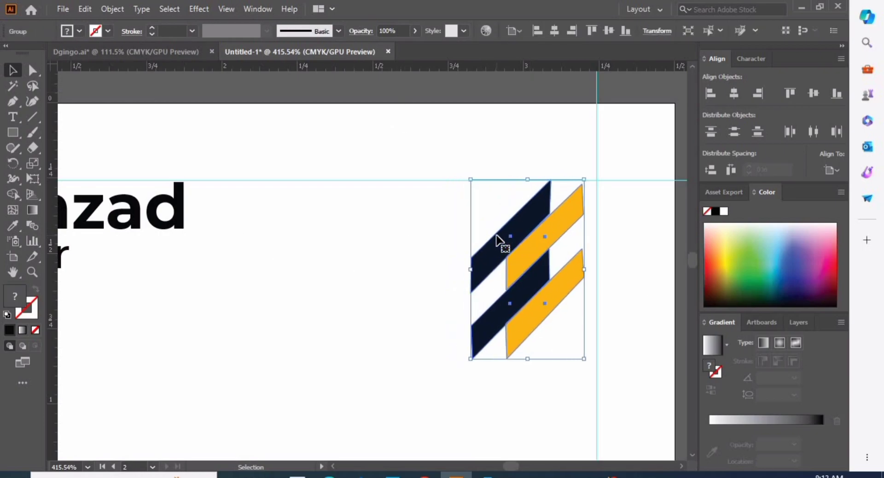
pyautogui.press('Down')
pyautogui.press('Down')
pyautogui.press('Right')
pyautogui.press('Right')
pyautogui.press('Right')
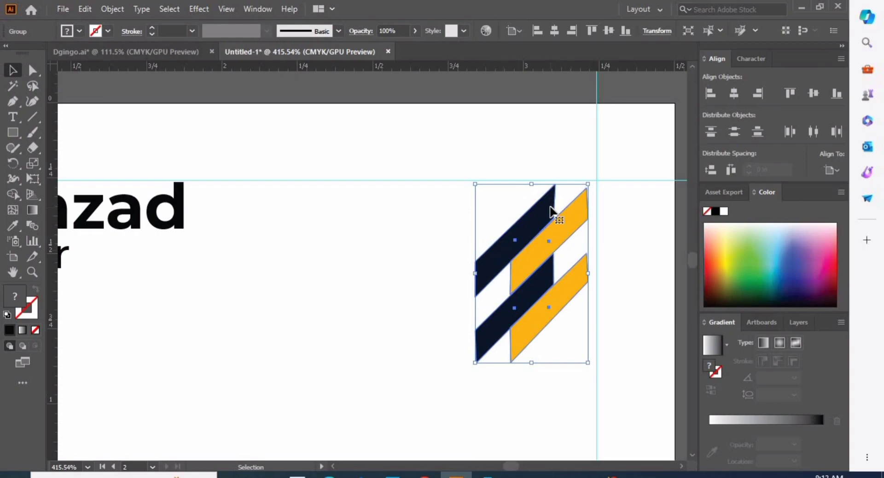
pyautogui.moveTo(552, 212); pyautogui.dragTo(558, 210)
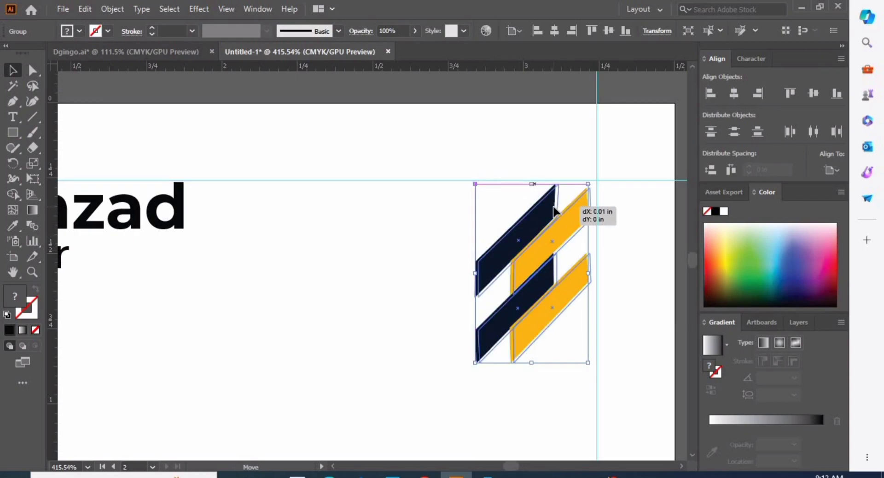
pyautogui.moveTo(557, 209); pyautogui.dragTo(559, 201)
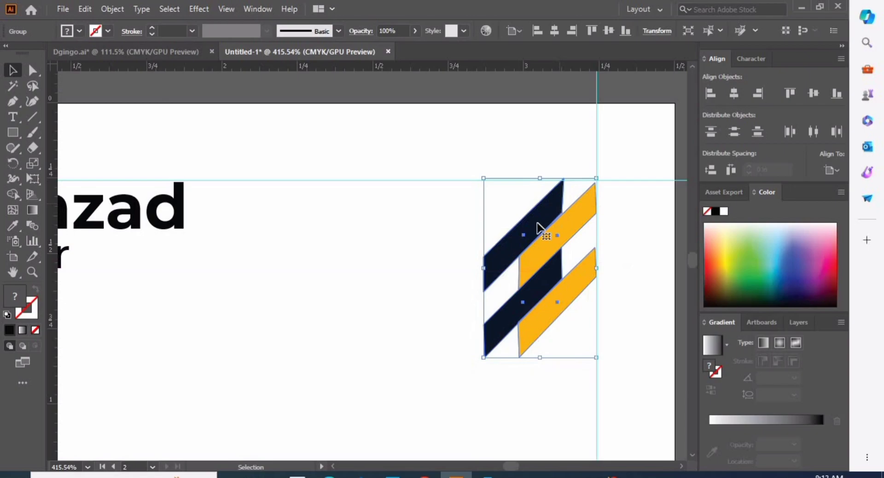
pyautogui.press('Down')
pyautogui.press('Down')
# - Leave the group's editing mode and nudge the logo left onto the guide
pyautogui.click(651, 257)
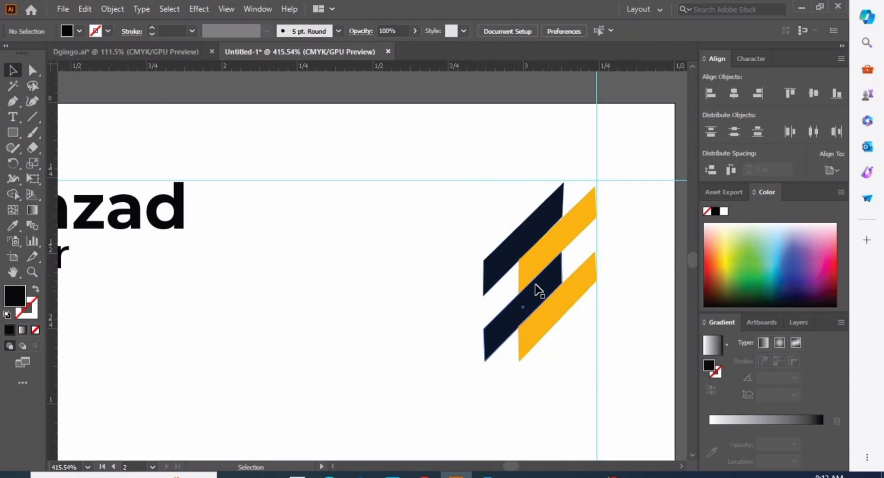
pyautogui.doubleClick(540, 293)
pyautogui.doubleClick(647, 272)
pyautogui.click(521, 290)
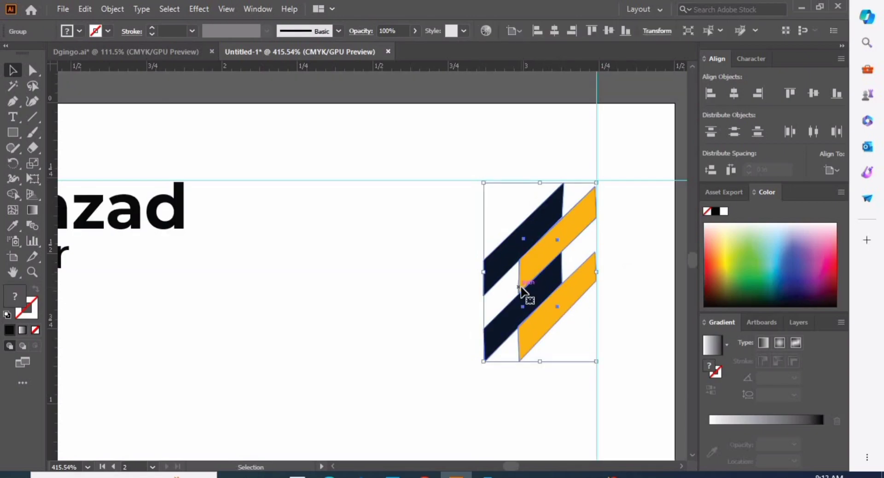
pyautogui.press('Left')
pyautogui.press('Left')
pyautogui.press('Left')
pyautogui.click(316, 294)
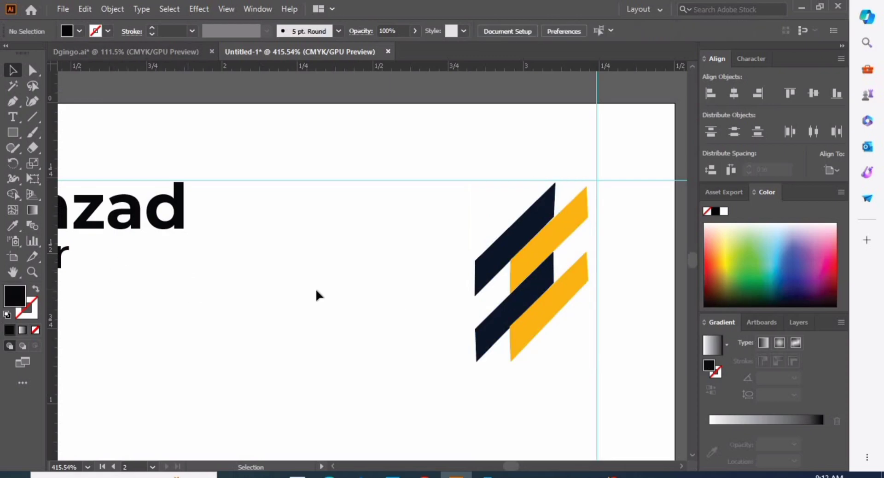
pyautogui.scroll(-3, 277, 309)
pyautogui.scroll(-5, 308, 319)
# - Nudge the name and title down slightly
pyautogui.moveTo(300, 319); pyautogui.dragTo(494, 389)
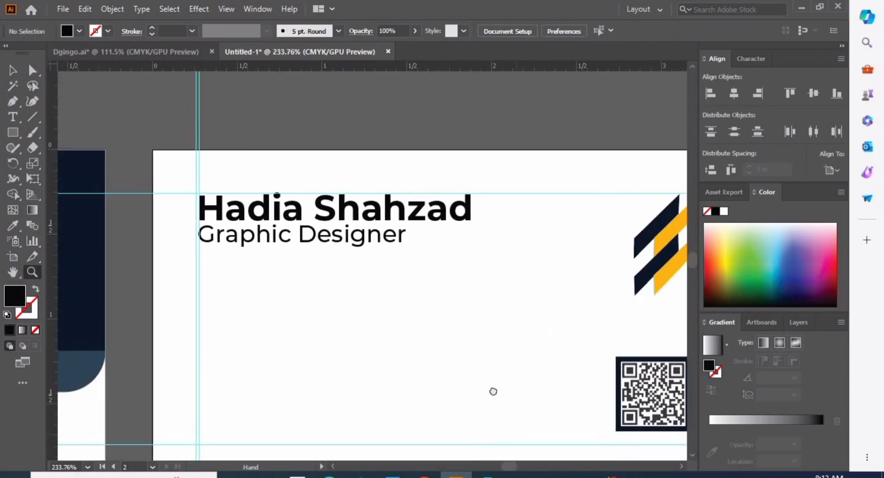
pyautogui.press('v')
pyautogui.click(278, 177)
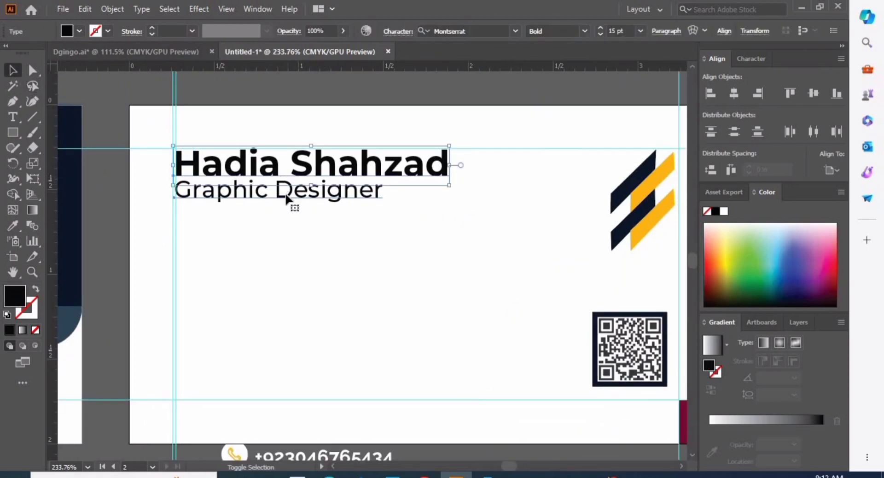
pyautogui.press('Down')
pyautogui.click(525, 221)
# - Move the contact details onto the card back under the name and scale them down
pyautogui.scroll(-2, 341, 308)
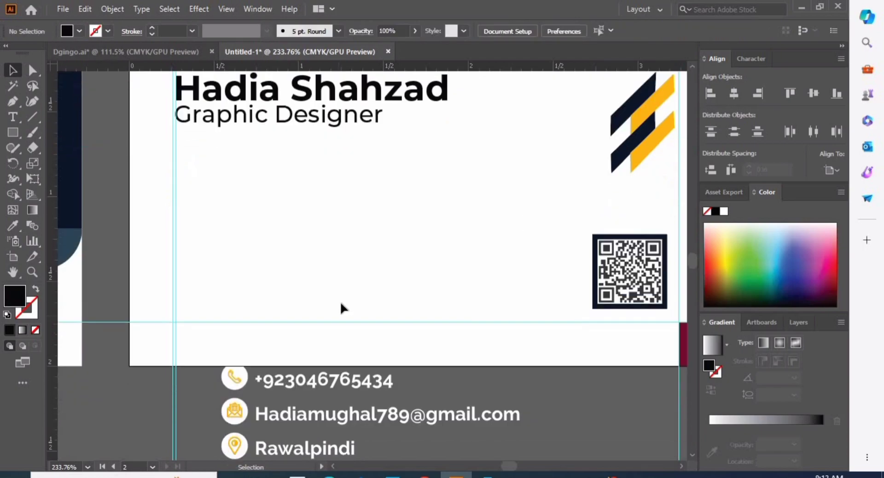
pyautogui.scroll(1, 347, 397)
pyautogui.scroll(-1, 348, 396)
pyautogui.click(332, 370)
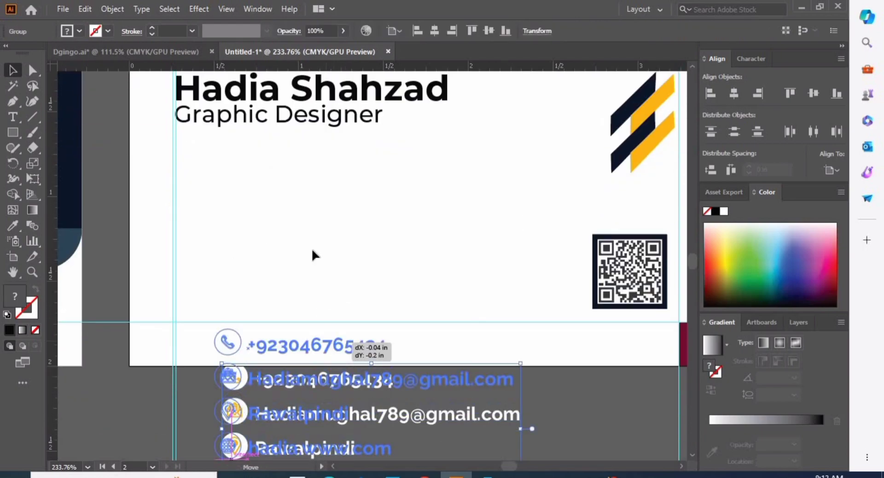
pyautogui.moveTo(332, 371); pyautogui.dragTo(295, 198)
pyautogui.moveTo(483, 190); pyautogui.dragTo(453, 204)
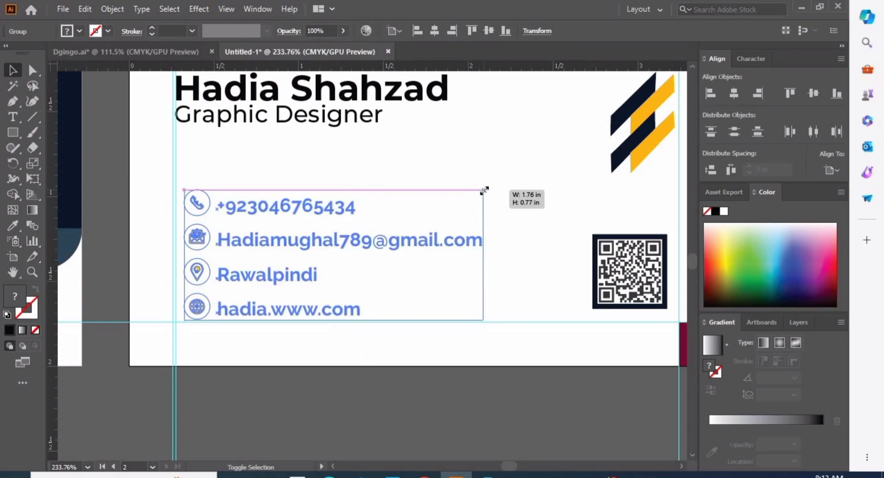
pyautogui.click(355, 413)
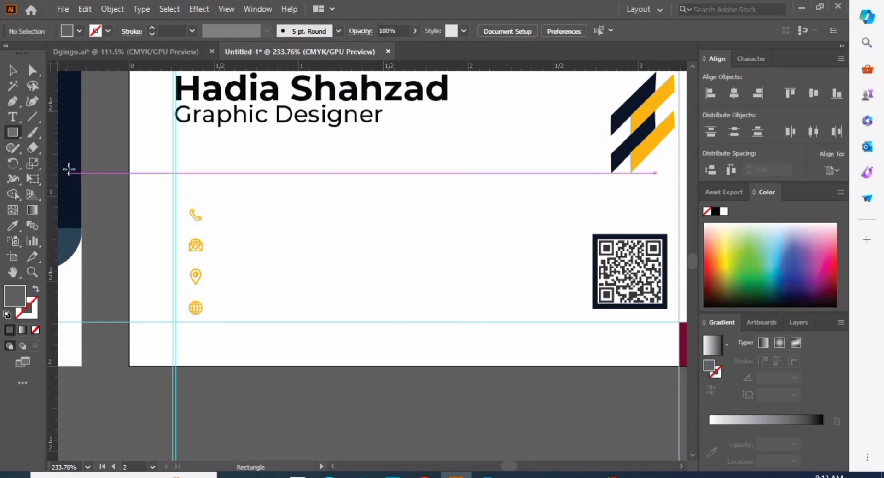
# - Draw a navy rectangle over the contact details
pyautogui.press('v')
pyautogui.click(66, 188)
pyautogui.click(15, 134)
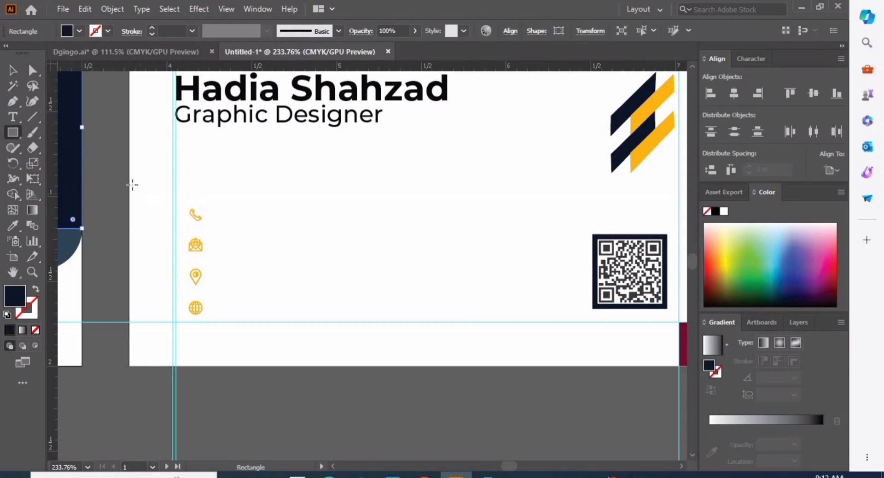
pyautogui.moveTo(130, 193); pyautogui.dragTo(438, 322)
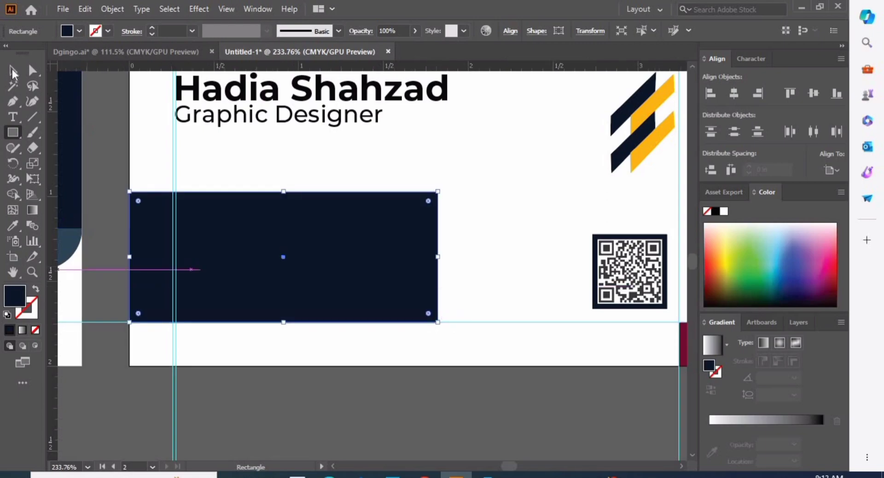
# - Send the navy rectangle behind the contacts and widen it to cover the e-mail line
pyautogui.press('v')
pyautogui.rightClick(303, 248)
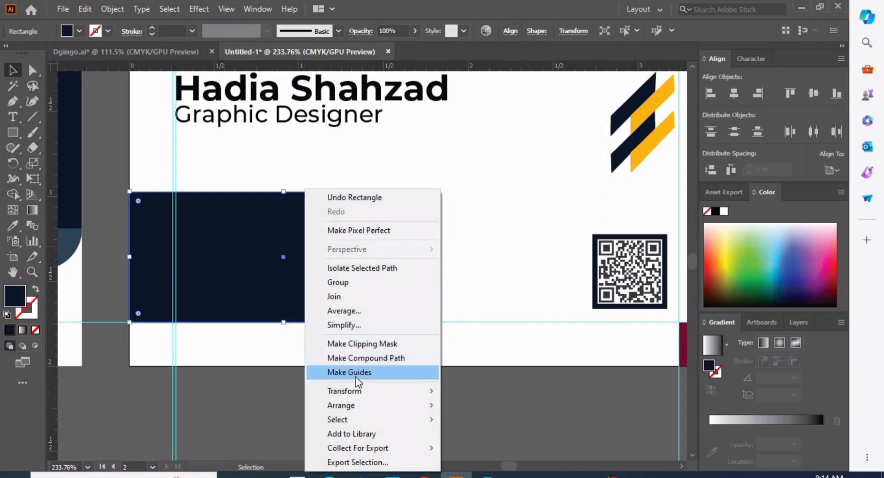
pyautogui.moveTo(341, 405)
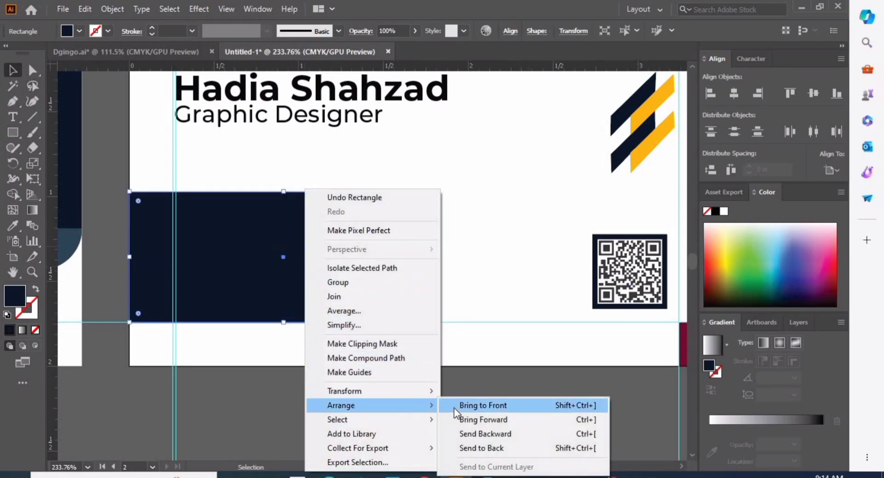
pyautogui.click(471, 449)
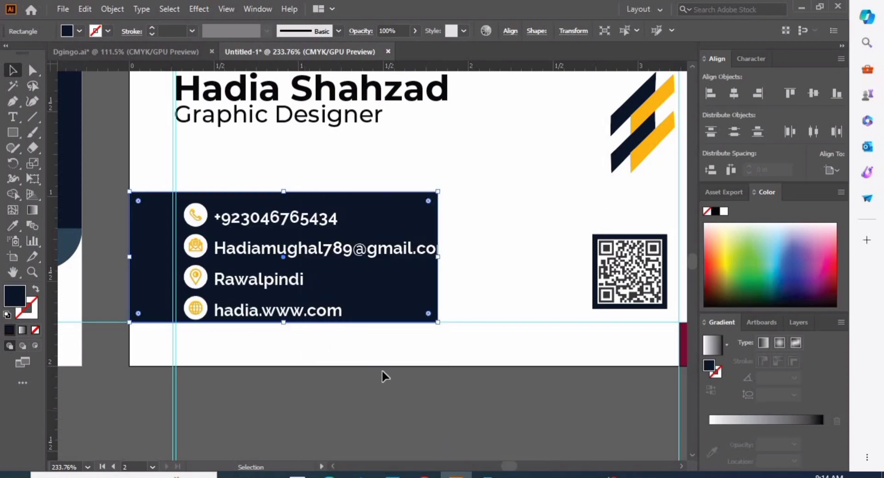
pyautogui.moveTo(437, 258); pyautogui.dragTo(496, 259)
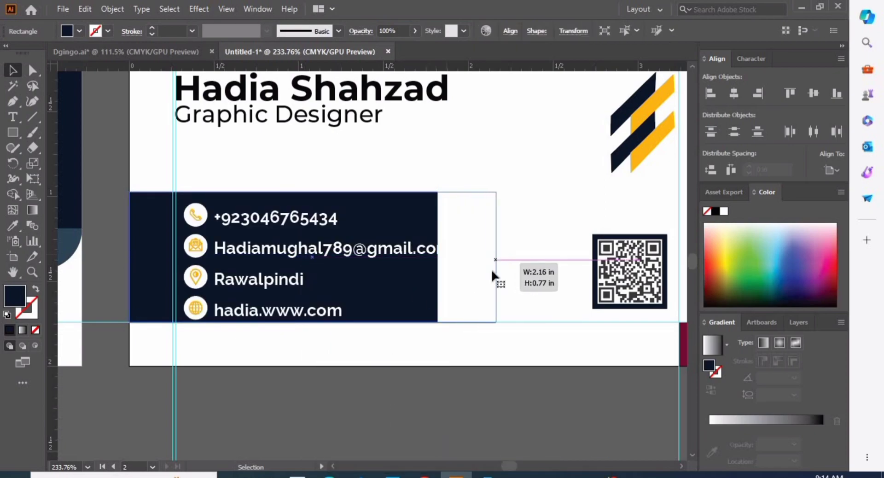
pyautogui.click(515, 267)
pyautogui.click(405, 216)
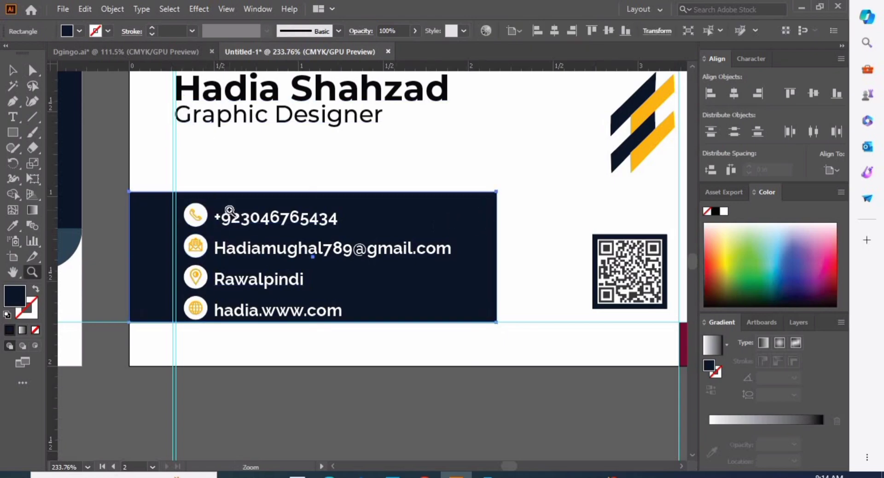
pyautogui.hotkey('ctrl', '=')
# - Shift the contact icons and text slightly left within the navy band
pyautogui.click(291, 192)
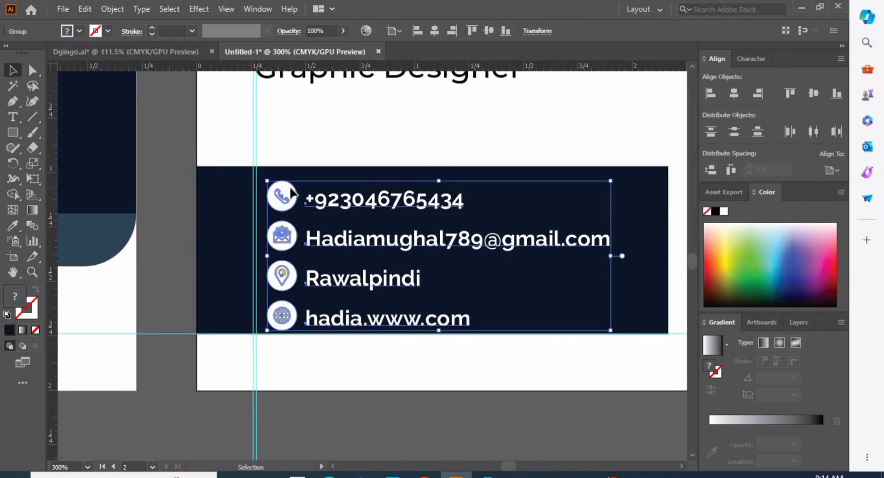
pyautogui.press('z')
pyautogui.moveTo(290, 250); pyautogui.dragTo(350, 249)
pyautogui.press('v')
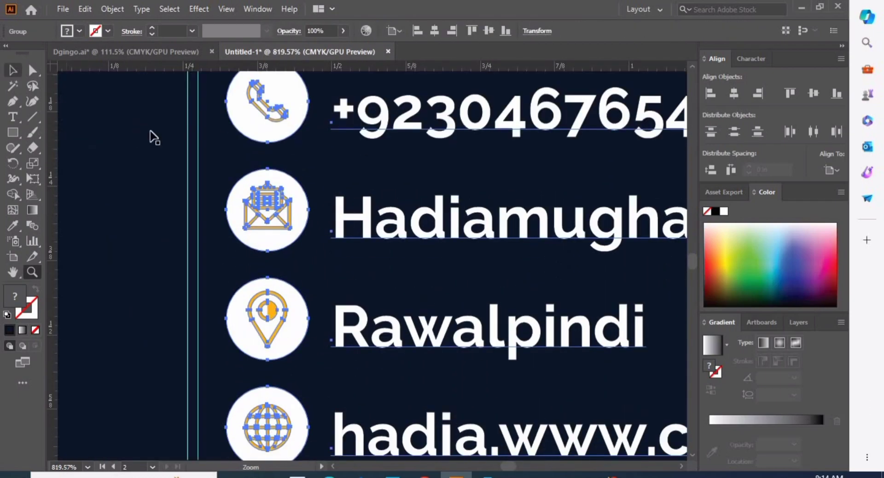
pyautogui.moveTo(257, 141); pyautogui.dragTo(233, 148)
pyautogui.scroll(-5, 286, 276)
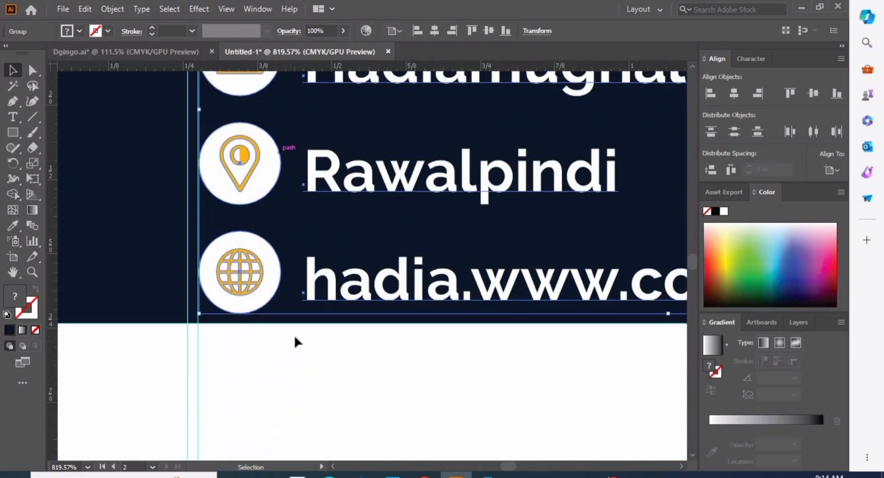
pyautogui.scroll(-1, 330, 349)
pyautogui.click(329, 337)
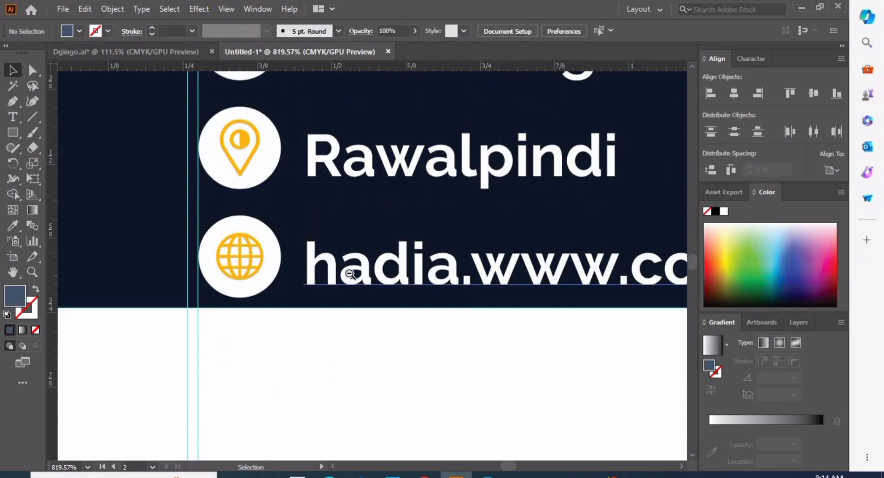
# - Zoom in to inspect the location and website rows and the globe icon
pyautogui.press('z')
pyautogui.moveTo(368, 271); pyautogui.dragTo(206, 359)
pyautogui.click(310, 255)
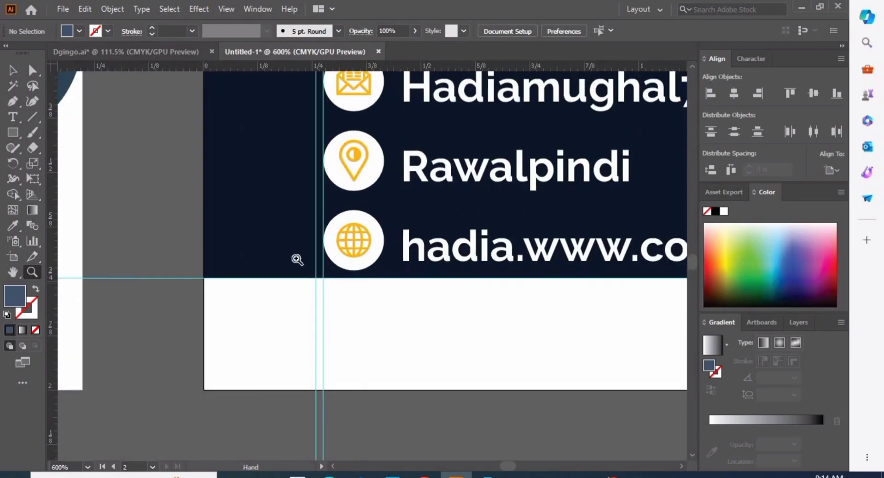
pyautogui.click(303, 268)
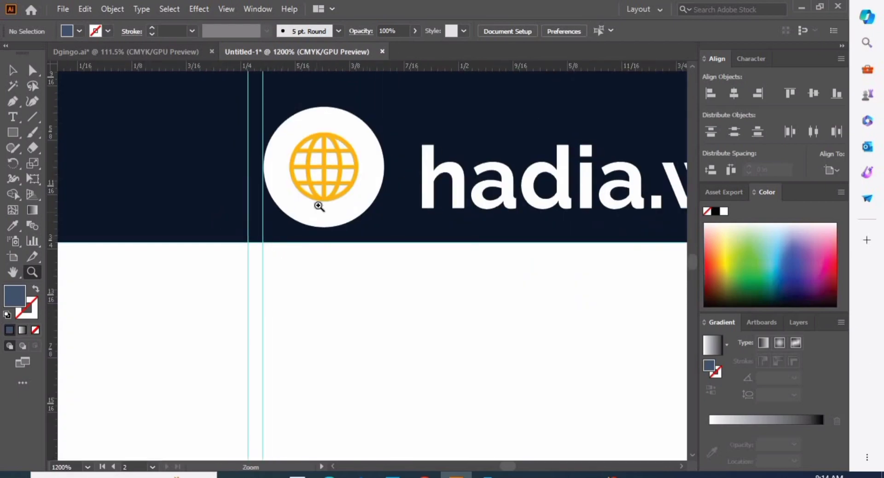
pyautogui.scroll(1, 386, 227)
pyautogui.scroll(-3, 250, 264)
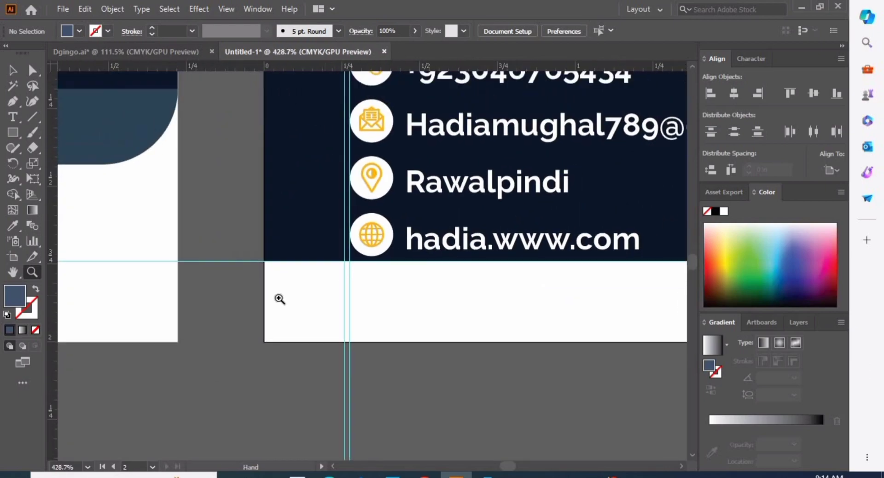
pyautogui.scroll(-2, 279, 298)
pyautogui.scroll(-2, 253, 319)
pyautogui.click(13, 70)
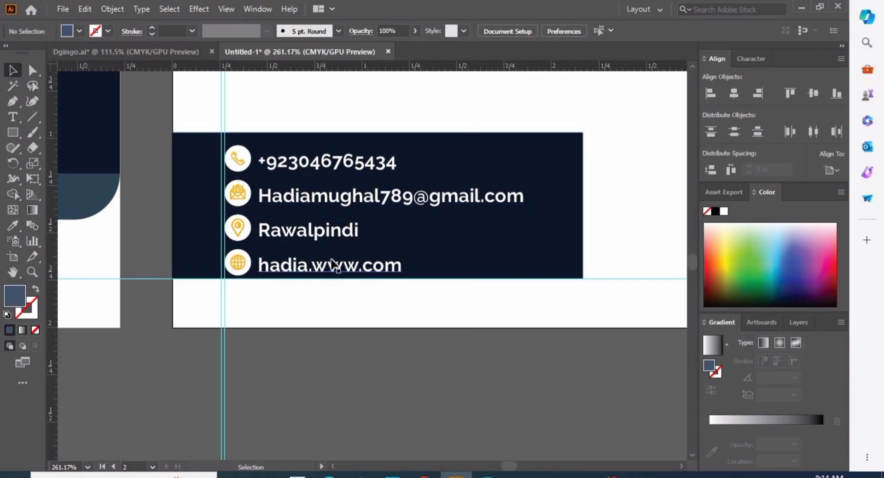
# - Nudge the navy contact rectangle down slightly, then back up one step
pyautogui.click(437, 250)
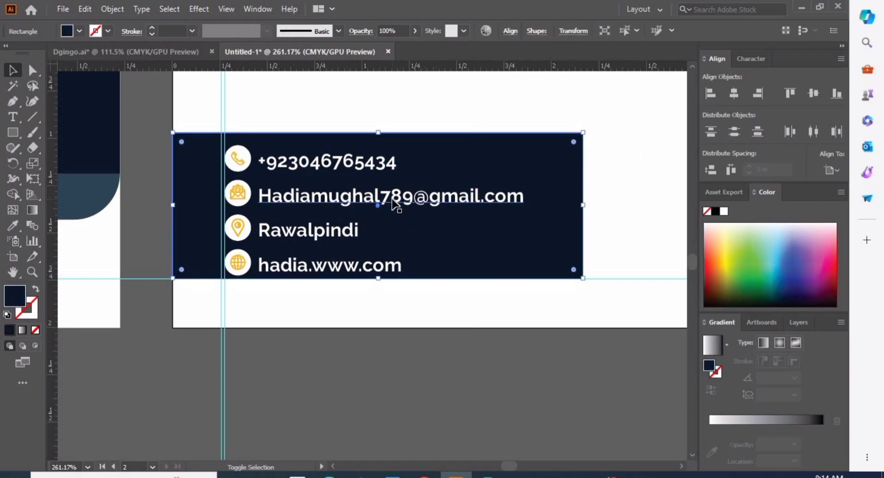
pyautogui.scroll(3, 540, 317)
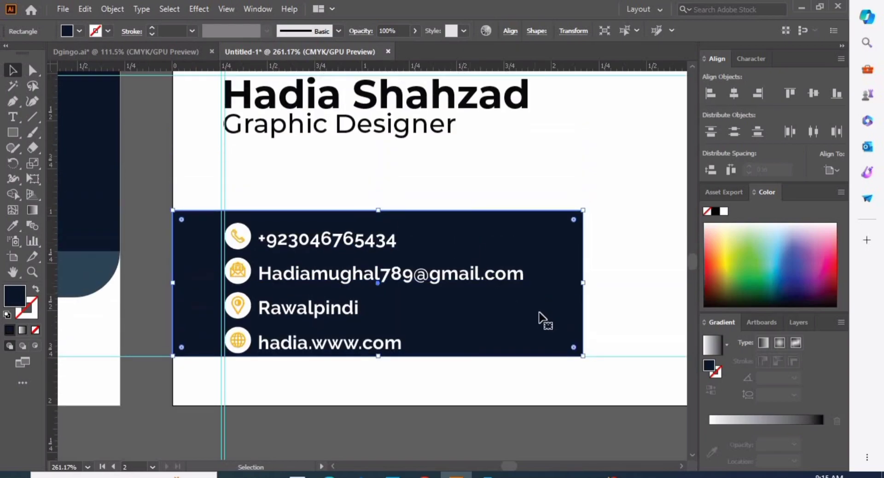
pyautogui.click(481, 373)
pyautogui.click(454, 306)
pyautogui.press('Down')
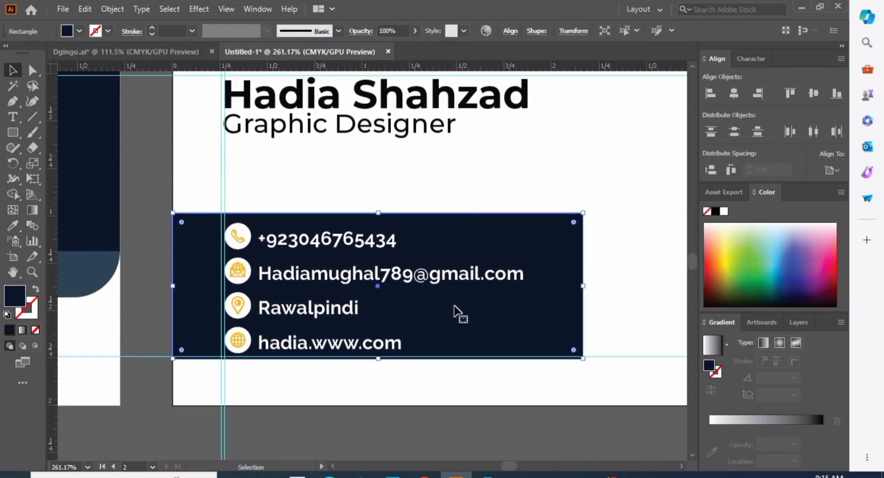
pyautogui.press('Down')
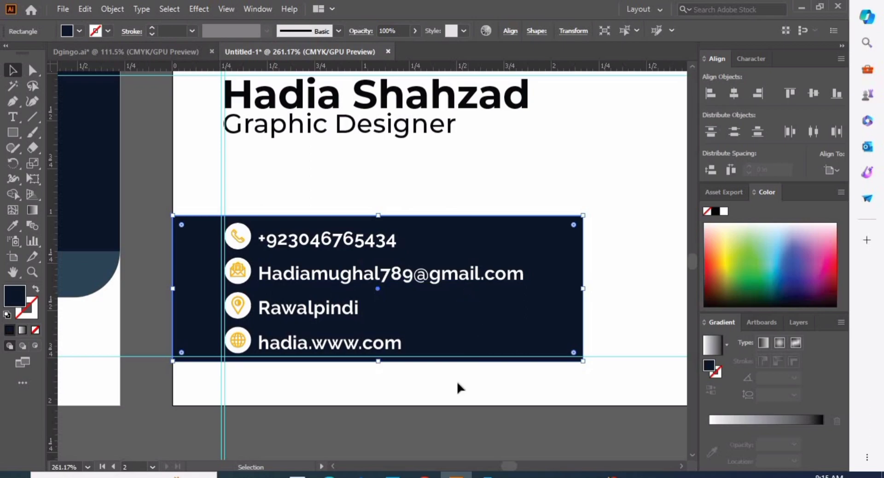
pyautogui.press('Up')
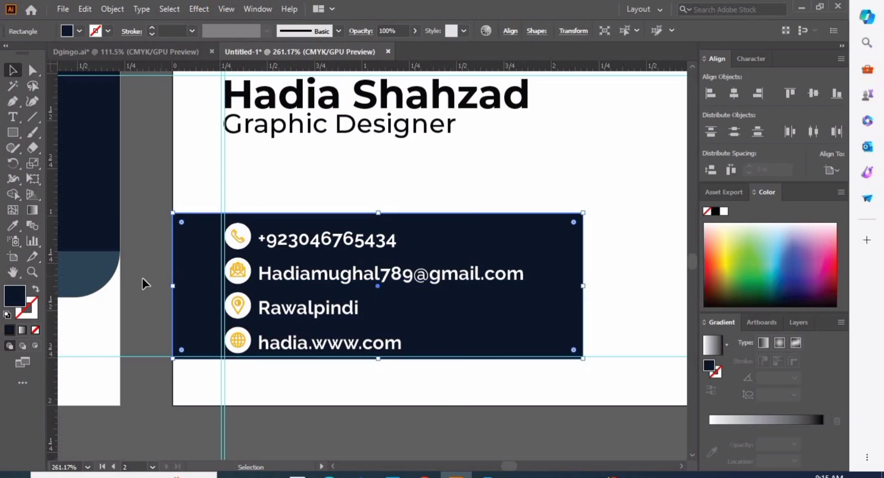
# - Stretch the navy box taller at top and bottom, and reposition the contact details
pyautogui.click(190, 370)
pyautogui.click(184, 356)
pyautogui.moveTo(195, 333)
pyautogui.mouseDown()
pyautogui.moveTo(350, 221)
pyautogui.moveTo(262, 271)
pyautogui.mouseUp()
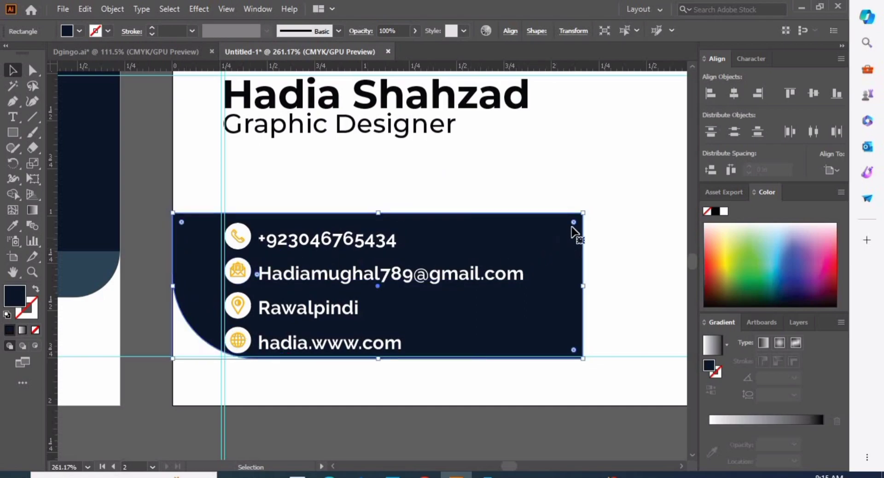
pyautogui.moveTo(573, 221); pyautogui.dragTo(346, 365)
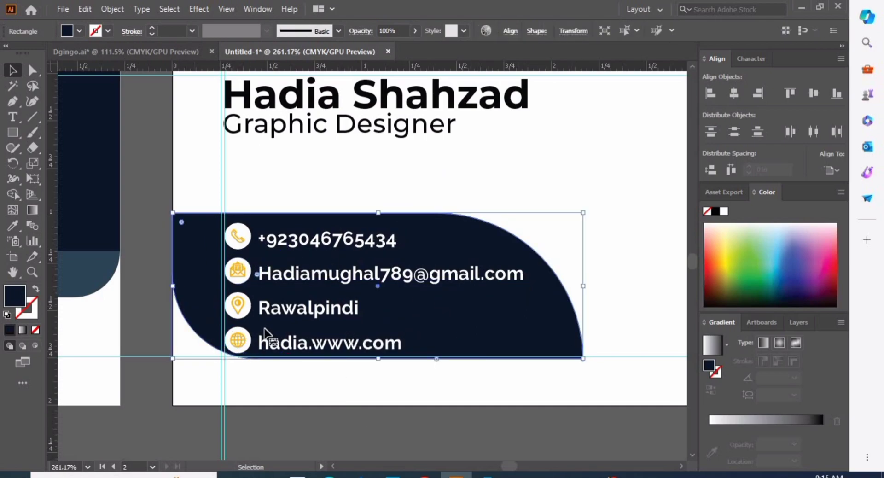
pyautogui.hotkey('ctrl', 'z')
pyautogui.hotkey('ctrl', 'z')
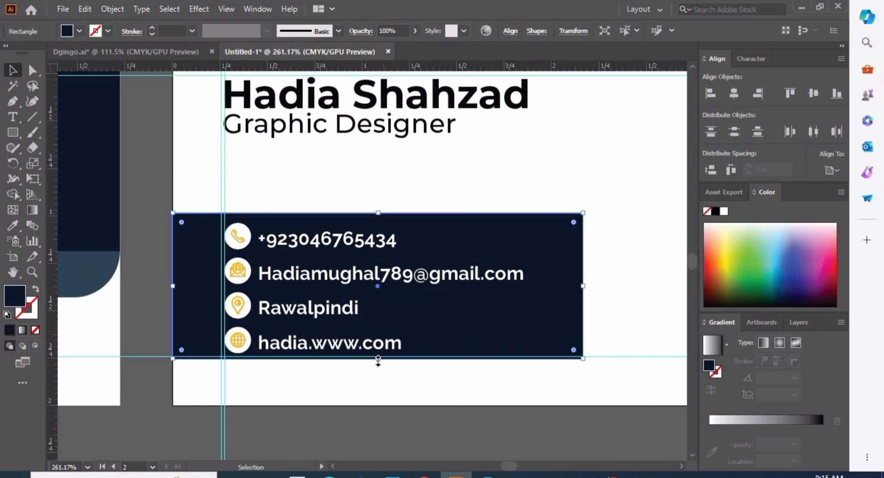
pyautogui.moveTo(378, 358); pyautogui.dragTo(378, 377)
pyautogui.moveTo(377, 213); pyautogui.dragTo(377, 192)
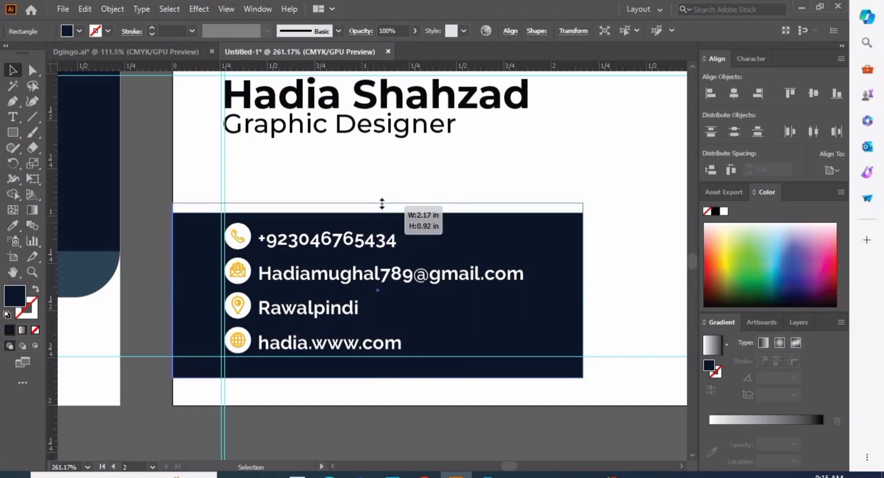
pyautogui.click(341, 238)
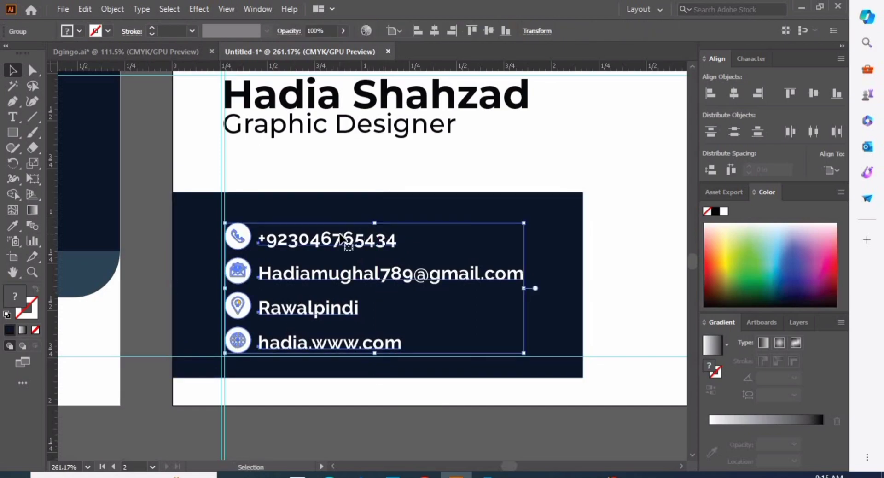
pyautogui.press('Up')
pyautogui.press('Up')
pyautogui.press('Up')
pyautogui.press('Up')
pyautogui.press('Up')
pyautogui.press('Up')
pyautogui.press('Down')
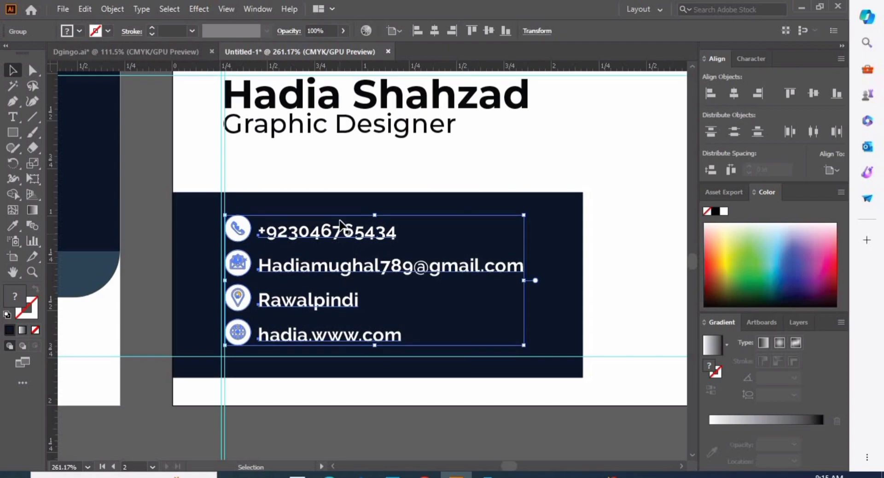
# - Give the navy box large rounded bottom-left and top-right corners, then shift it down
pyautogui.click(192, 372)
pyautogui.moveTo(181, 368); pyautogui.dragTo(165, 381)
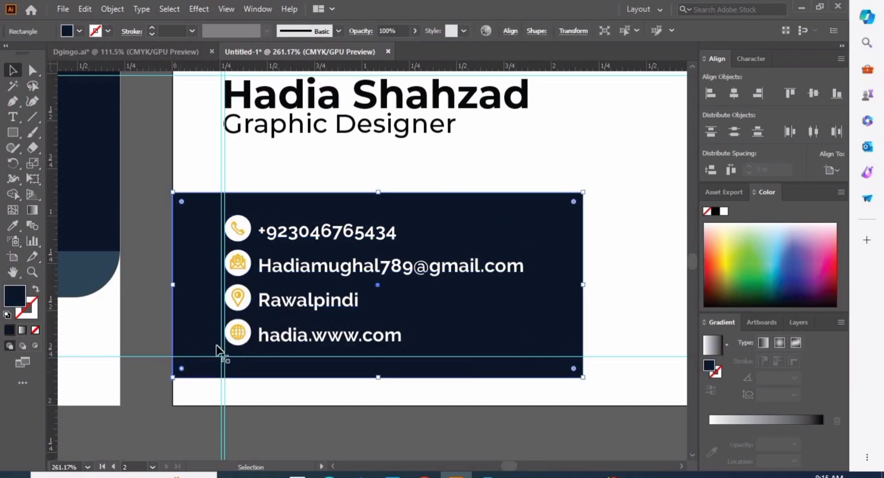
pyautogui.moveTo(218, 352); pyautogui.dragTo(369, 156)
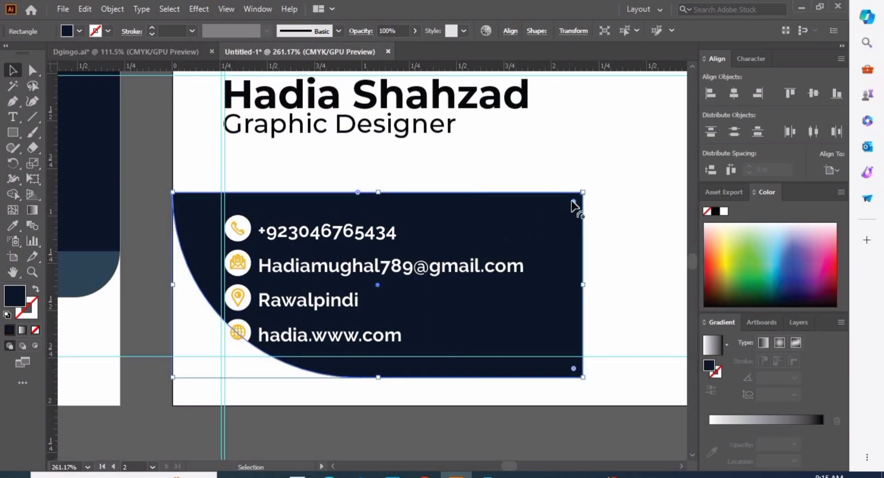
pyautogui.moveTo(573, 207); pyautogui.dragTo(339, 404)
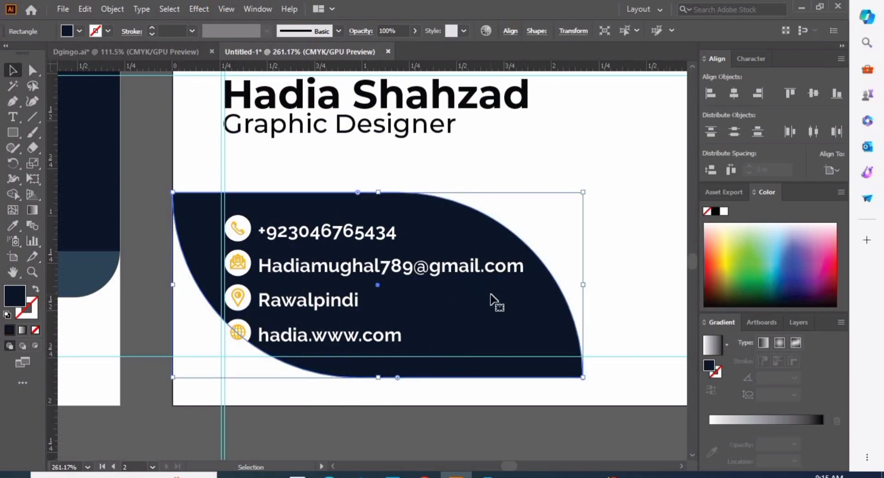
pyautogui.press('Down')
pyautogui.press('Down')
pyautogui.press('Down')
pyautogui.press('Down')
pyautogui.press('Down')
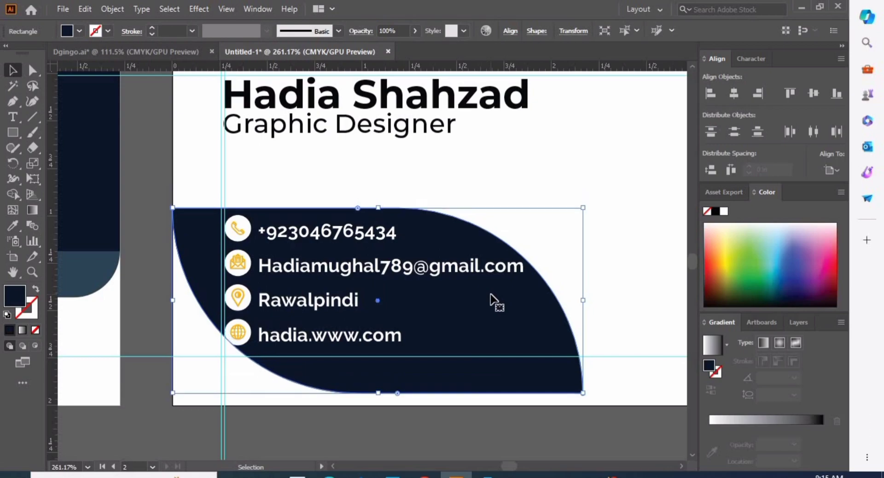
pyautogui.press('Down')
# - With the whole card back in view, enlarge the navy shape's corner curves
pyautogui.hotkey('ctrl', 'shift', 'a')
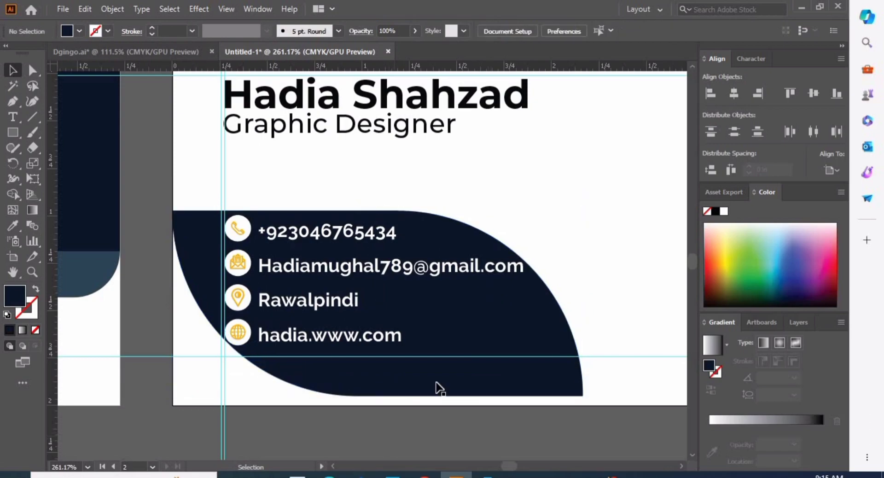
pyautogui.press('z')
pyautogui.moveTo(457, 291); pyautogui.dragTo(404, 392)
pyautogui.press('v')
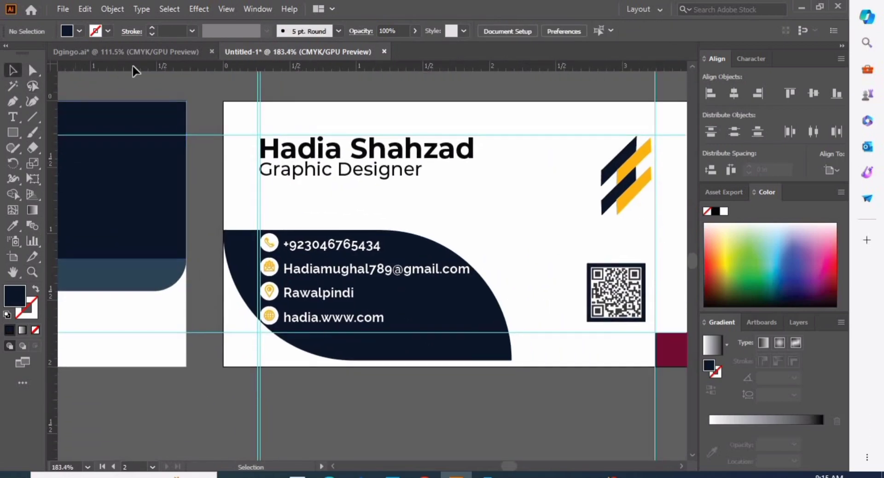
pyautogui.click(407, 319)
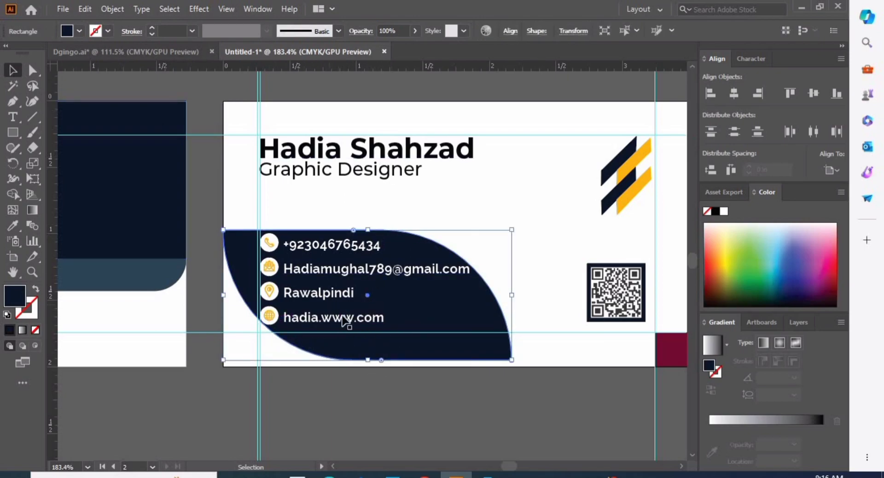
pyautogui.moveTo(381, 360)
pyautogui.mouseDown()
pyautogui.moveTo(334, 251)
pyautogui.moveTo(421, 399)
pyautogui.mouseUp()
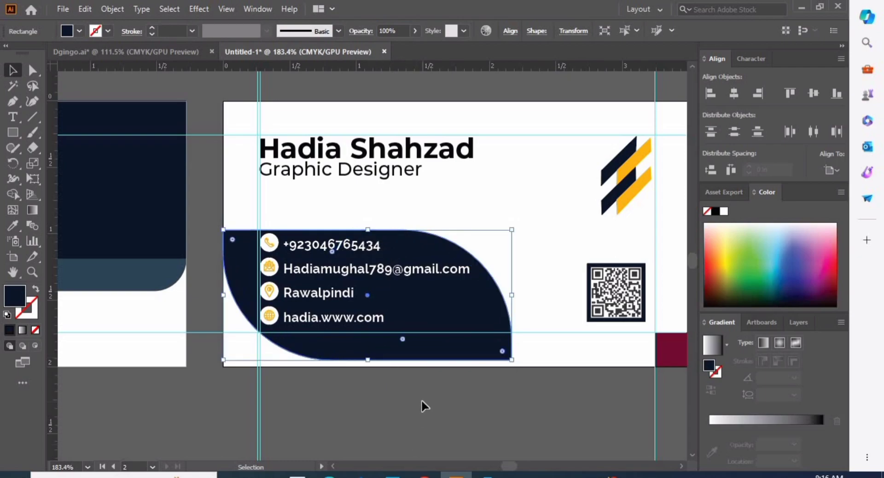
pyautogui.click(421, 399)
# - Nudge the curved navy shape up and slightly left
pyautogui.click(433, 323)
pyautogui.press('Up')
pyautogui.press('Up')
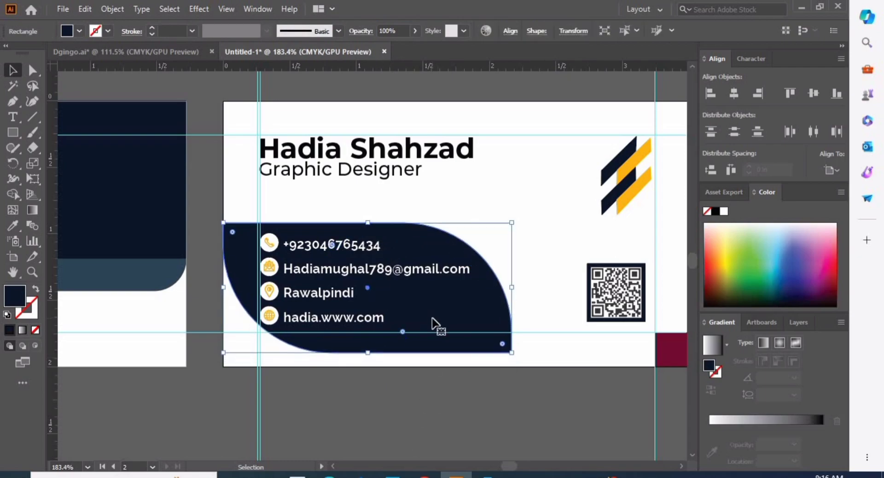
pyautogui.press('Left')
pyautogui.press('Left')
pyautogui.press('Right')
pyautogui.press('Right')
pyautogui.click(452, 362)
pyautogui.hscroll(1, 227, 217)
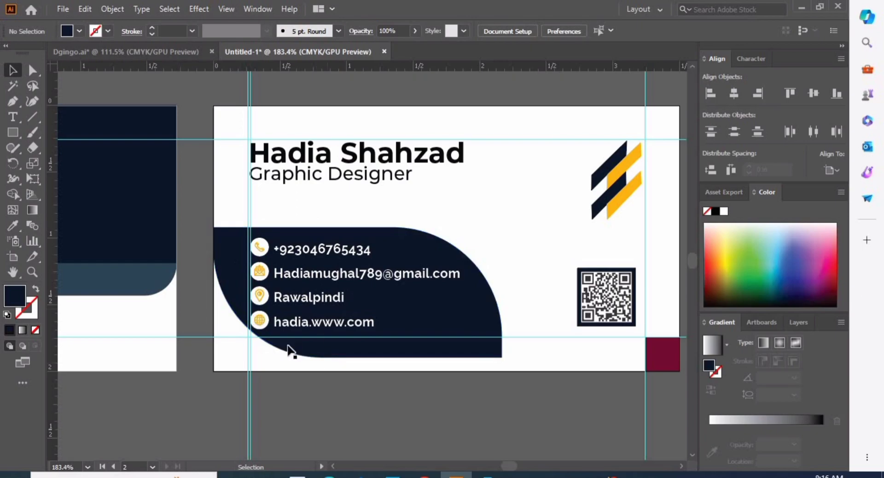
# - Adjust the navy shape's top-right curve and save the document
pyautogui.click(477, 331)
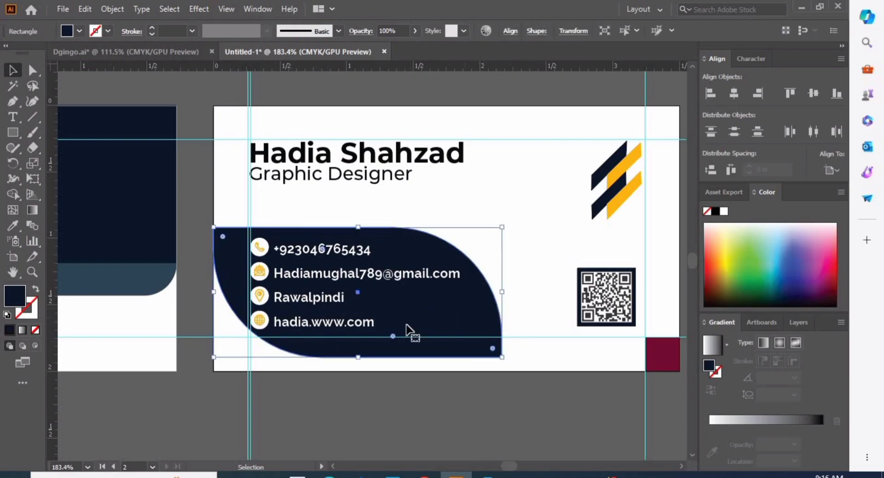
pyautogui.moveTo(382, 346)
pyautogui.mouseDown()
pyautogui.moveTo(392, 335)
pyautogui.moveTo(345, 373)
pyautogui.mouseUp()
pyautogui.click(479, 369)
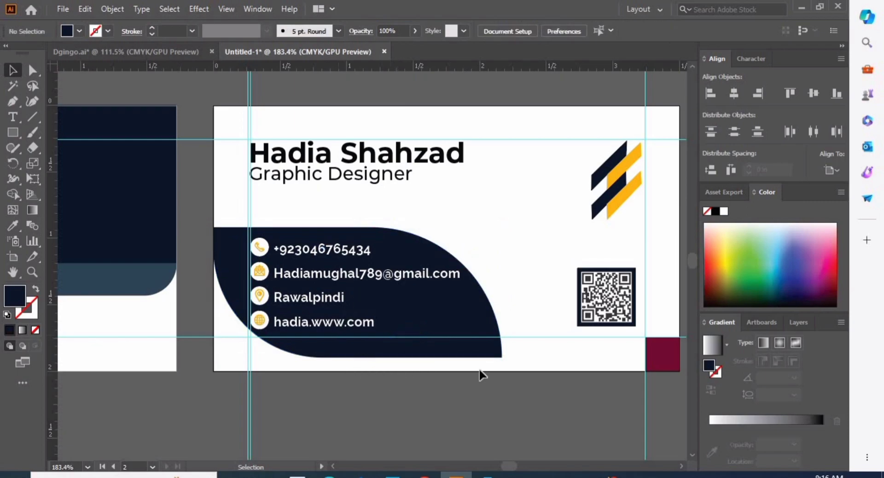
pyautogui.moveTo(443, 402); pyautogui.dragTo(388, 413)
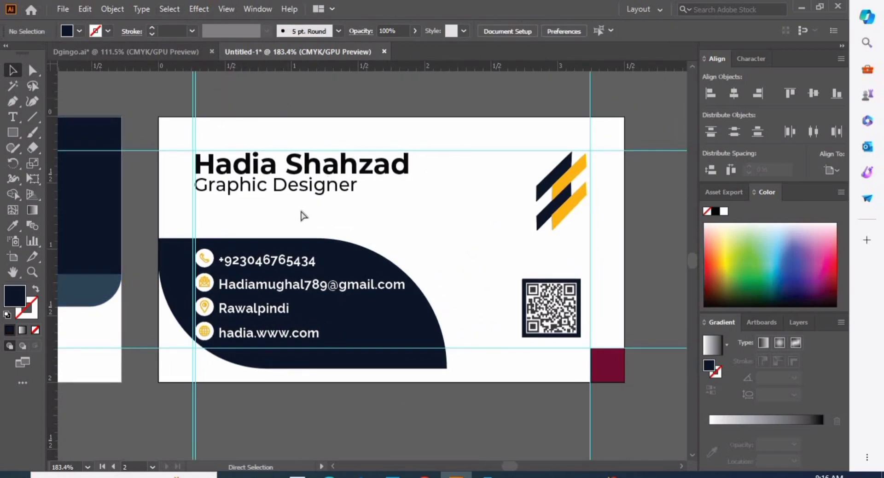
pyautogui.hotkey('ctrl', 's')
pyautogui.click(506, 414)
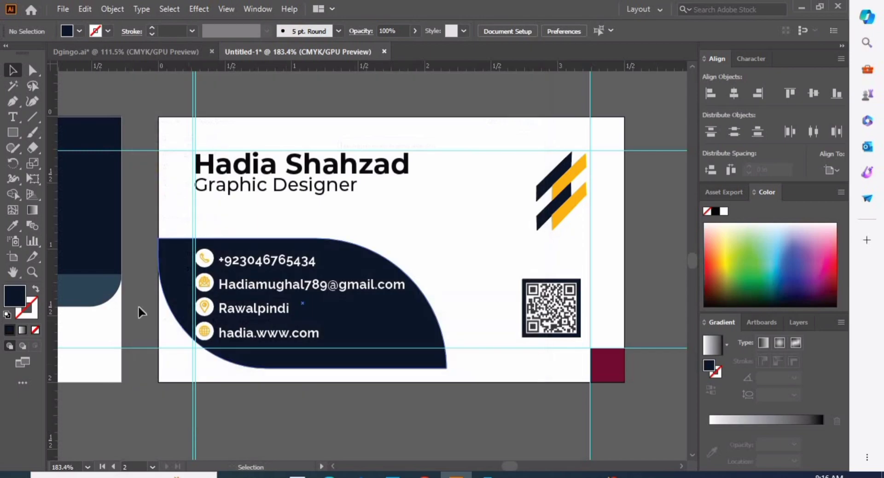
# - Nudge the navy shape left and settle the contact details lower inside it
pyautogui.click(271, 309)
pyautogui.moveTo(271, 310); pyautogui.dragTo(269, 311)
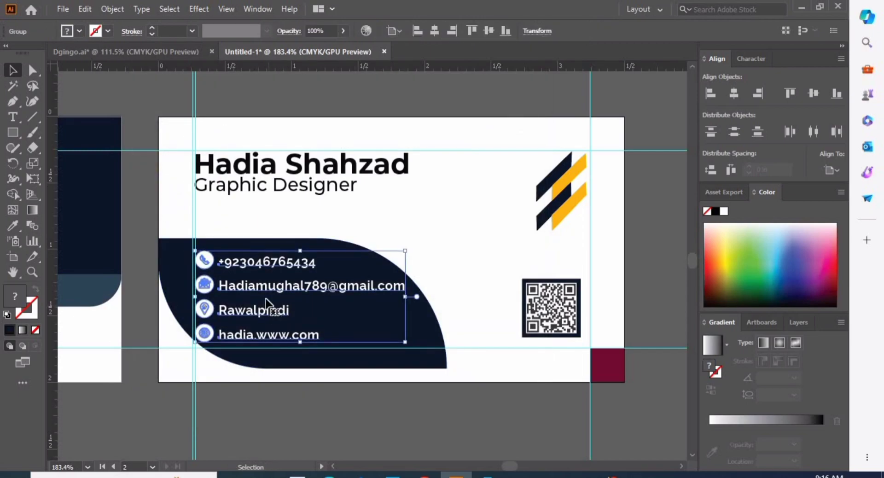
pyautogui.click(182, 307)
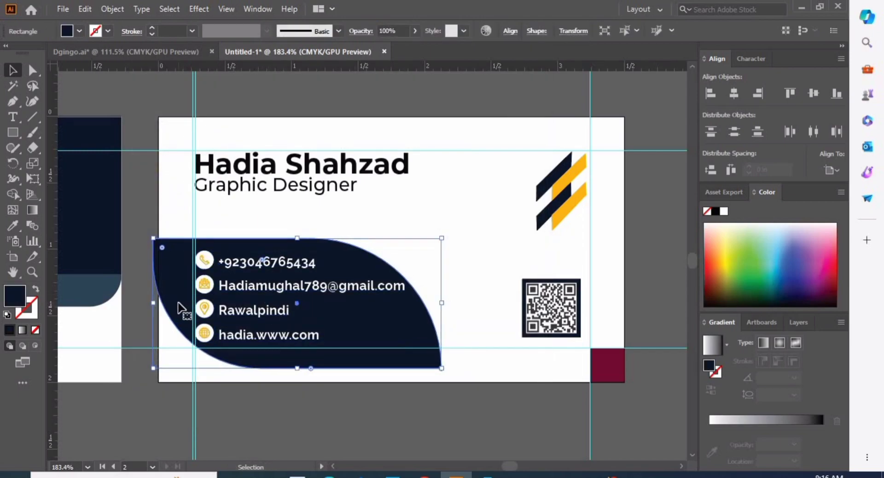
pyautogui.press('Left')
pyautogui.click(138, 237)
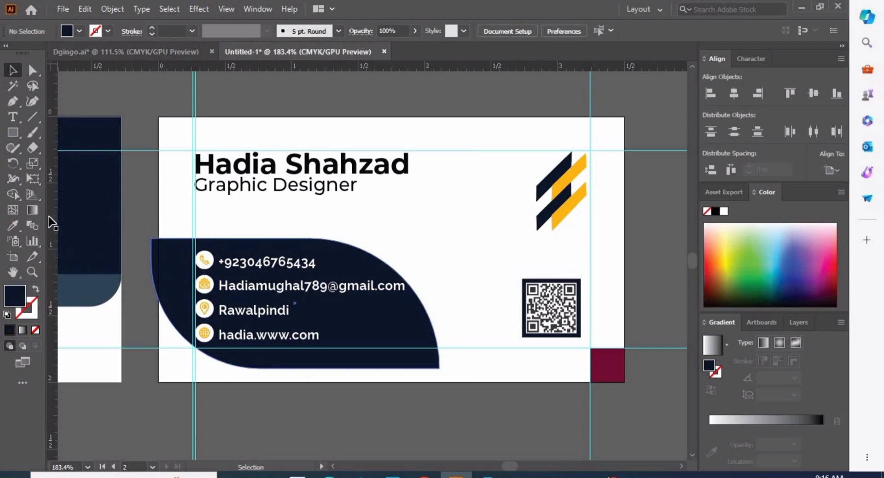
pyautogui.click(269, 340)
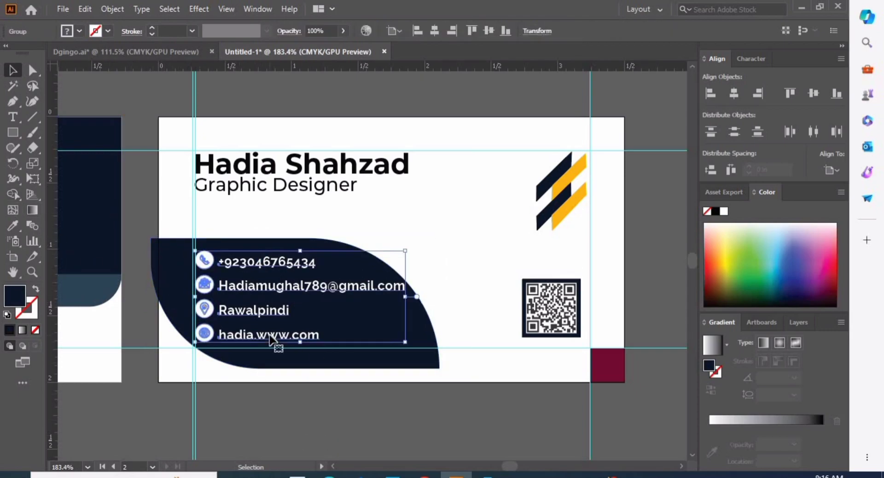
pyautogui.press('Down')
pyautogui.press('Down')
pyautogui.press('Down')
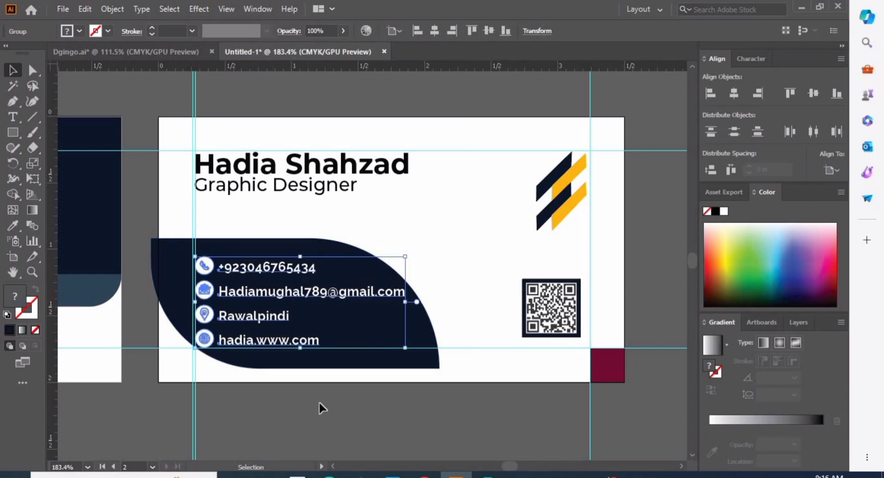
pyautogui.click(141, 236)
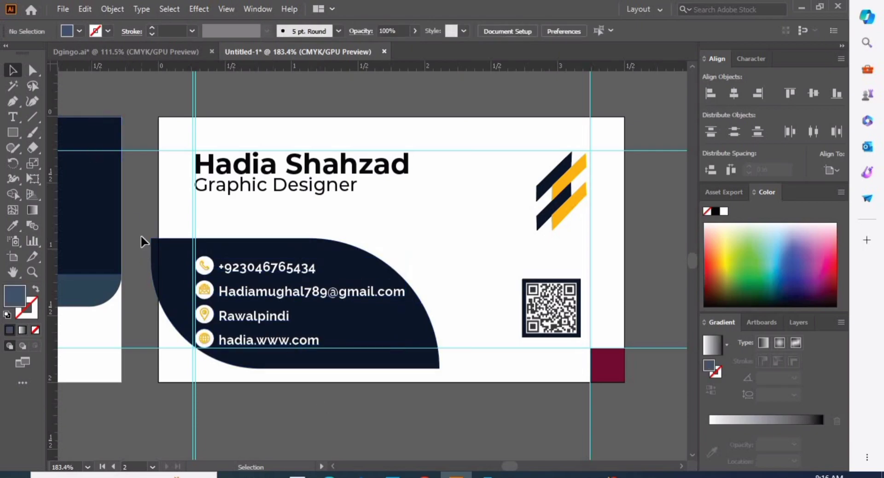
# - Center the QR code under the stripe logo and nudge it down onto the guide
pyautogui.click(545, 308)
pyautogui.keyDown('shift'); pyautogui.click(560, 307); pyautogui.keyUp('shift')
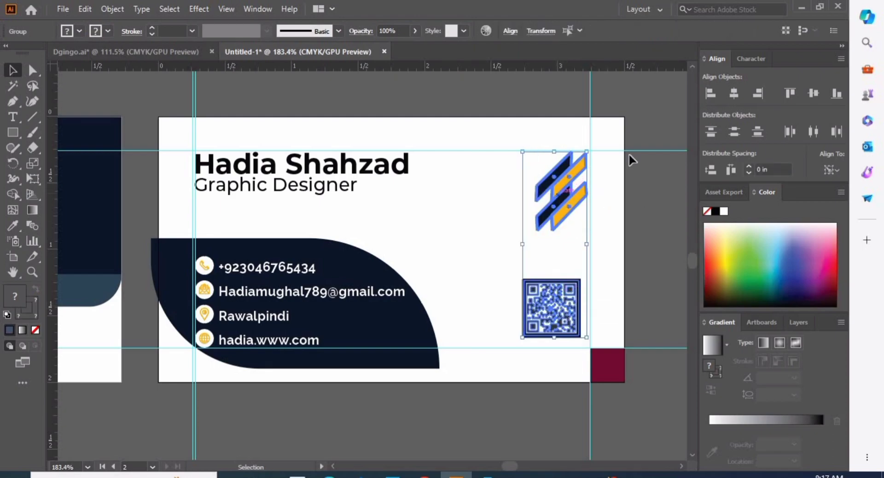
pyautogui.click(734, 93)
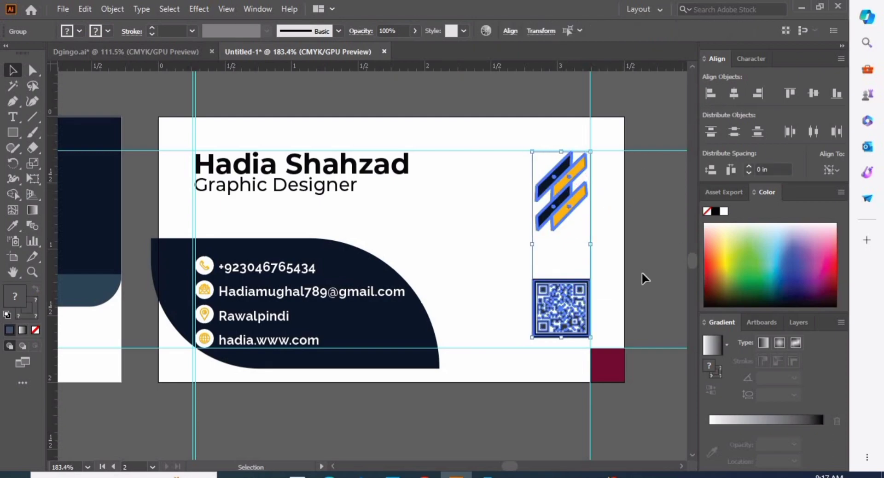
pyautogui.click(515, 399)
pyautogui.click(575, 299)
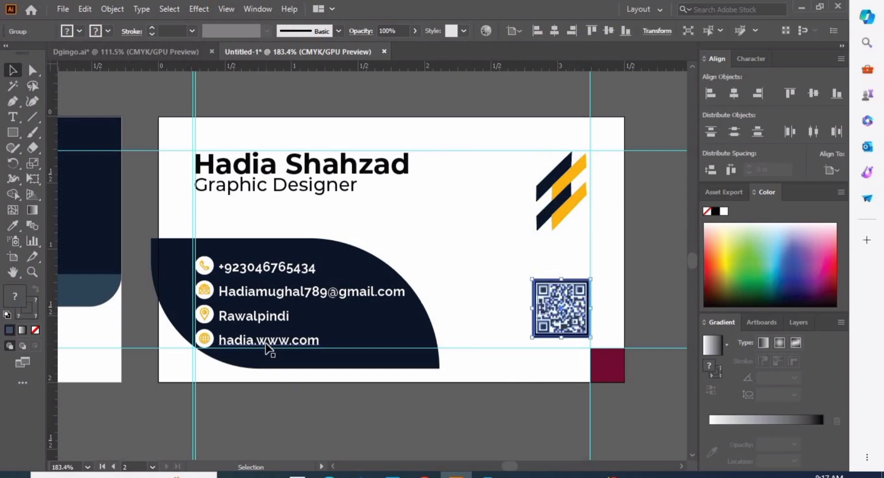
pyautogui.press('Down')
pyautogui.press('Down')
pyautogui.press('Down')
pyautogui.press('Down')
pyautogui.press('Down')
pyautogui.press('Down')
pyautogui.press('Down')
pyautogui.press('Down')
pyautogui.press('Down')
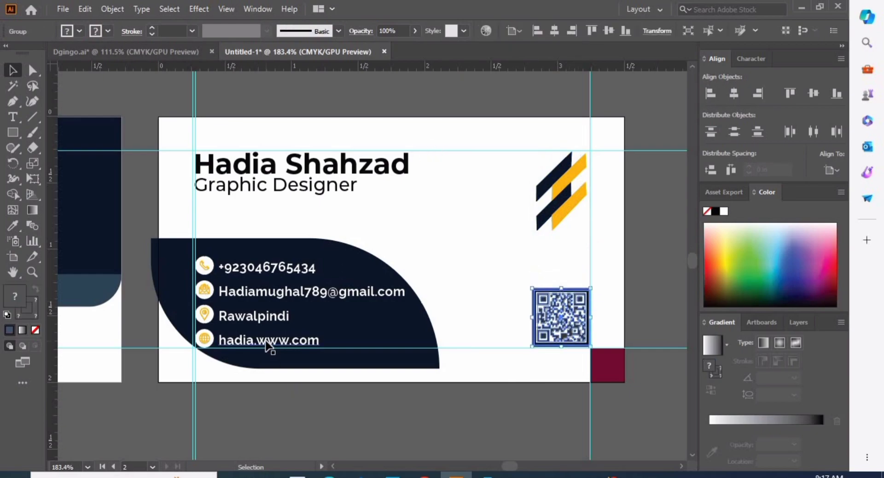
pyautogui.click(646, 343)
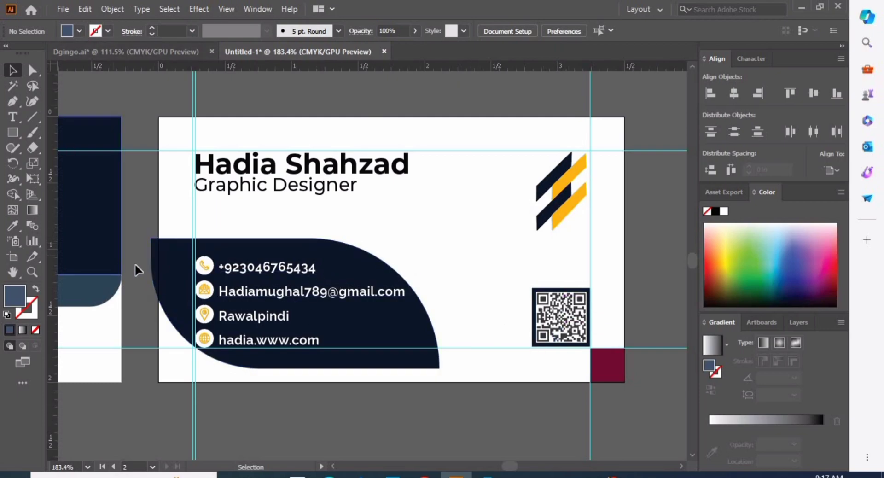
# - Zoom in on the curve's left edge and confirm the Shape Builder options
pyautogui.press('z')
pyautogui.moveTo(172, 287); pyautogui.dragTo(408, 291)
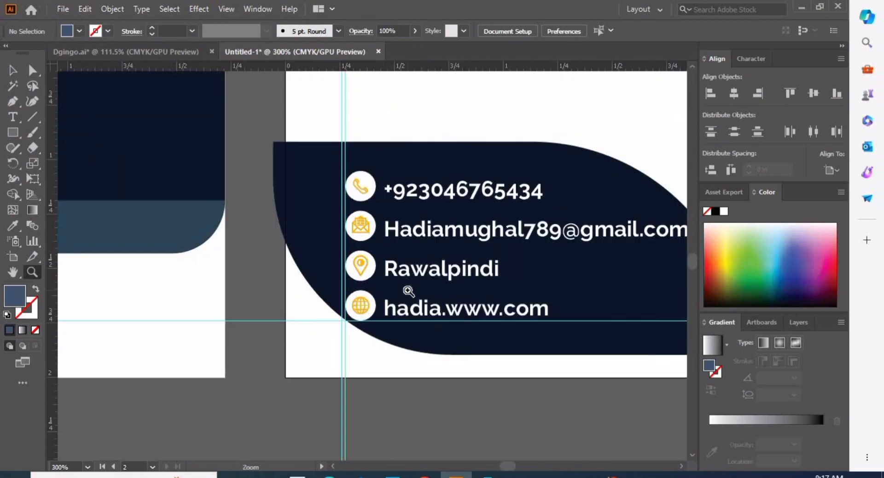
pyautogui.hotkey('ctrl', '=')
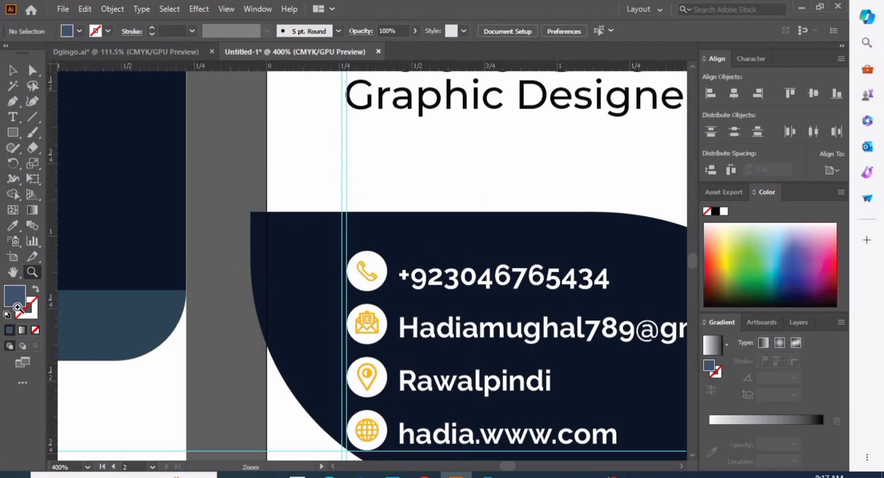
pyautogui.doubleClick(13, 194)
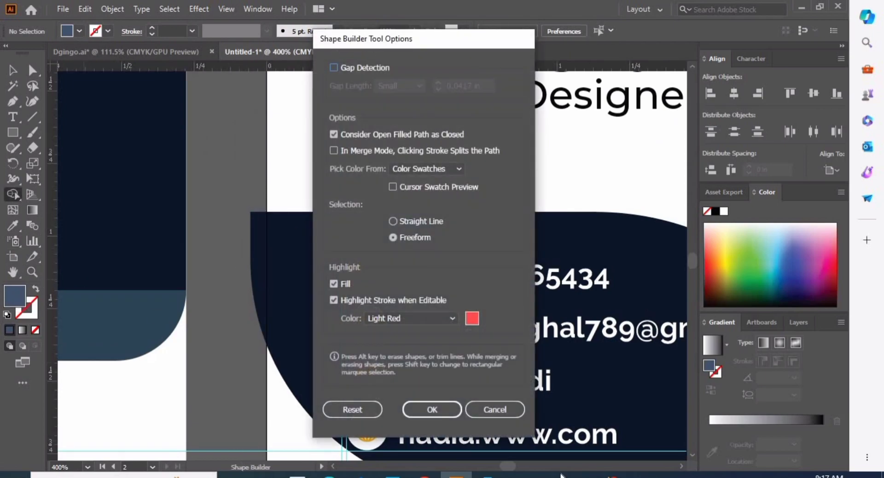
pyautogui.press('Return')
pyautogui.moveTo(12, 194); pyautogui.dragTo(80, 196)
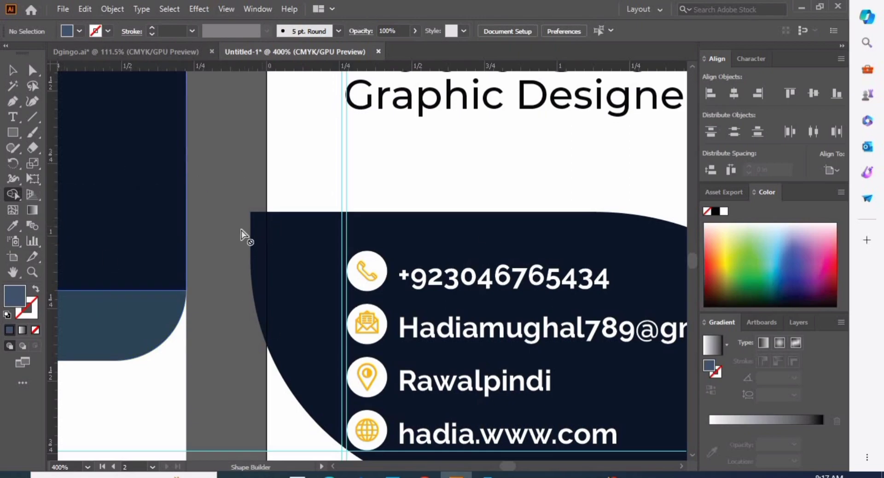
# - Draw a thin rectangle over the curve's overhang and select it with the curved shape
pyautogui.click(13, 132)
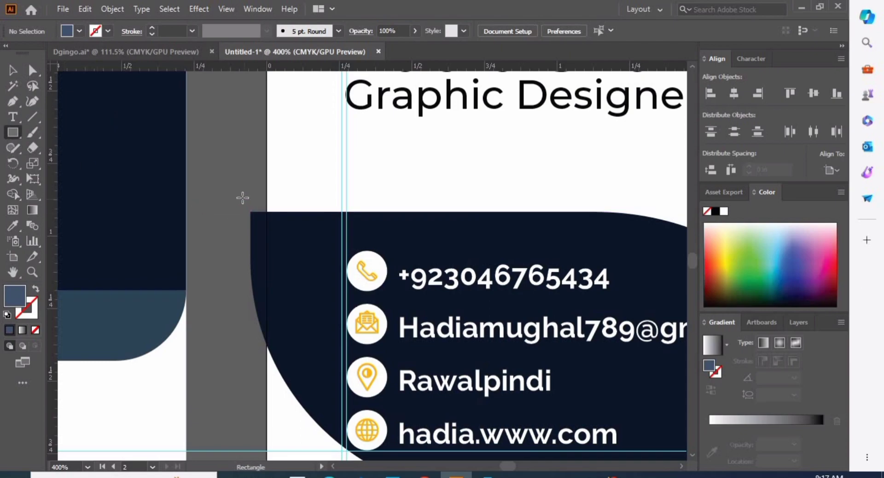
pyautogui.moveTo(243, 198)
pyautogui.mouseDown()
pyautogui.moveTo(260, 238)
pyautogui.moveTo(266, 353)
pyautogui.mouseUp()
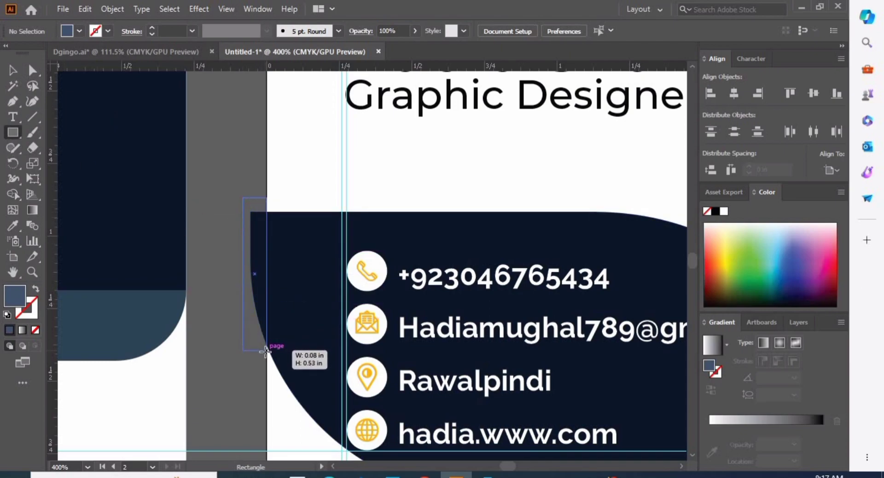
pyautogui.moveTo(265, 352); pyautogui.dragTo(266, 352)
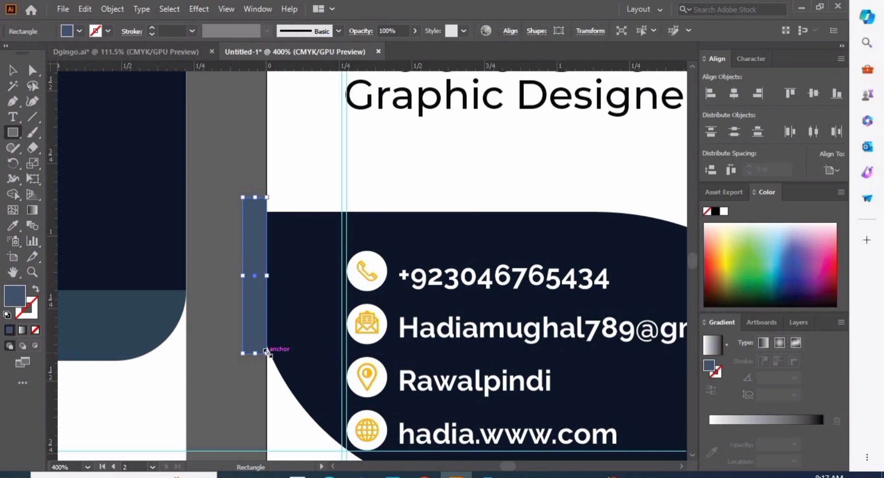
pyautogui.click(12, 70)
pyautogui.click(280, 276)
pyautogui.click(280, 276)
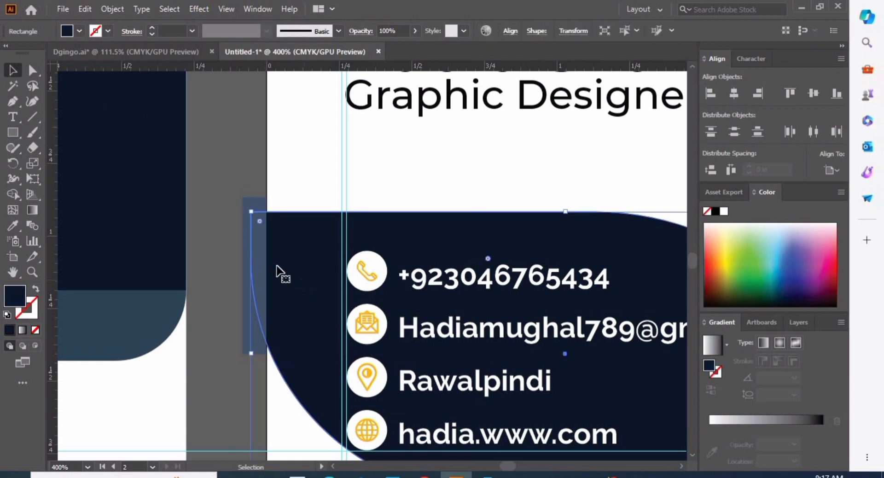
pyautogui.keyDown('shift'); pyautogui.click(258, 274); pyautogui.keyUp('shift')
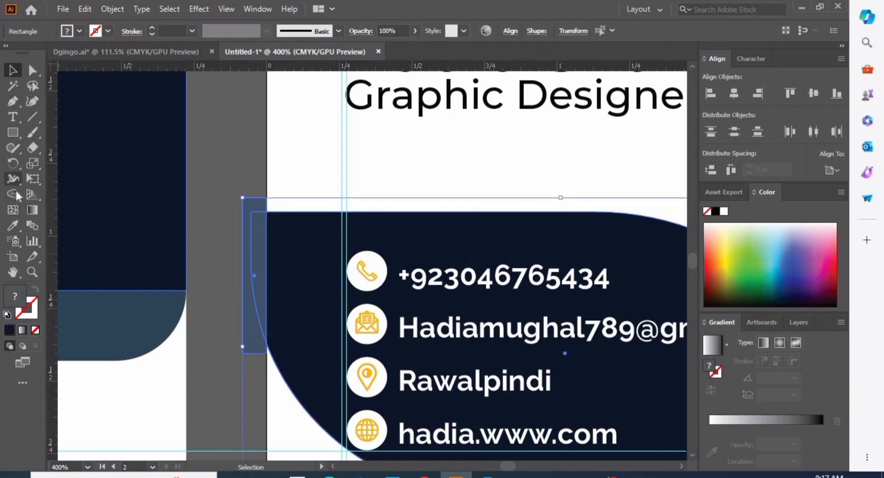
# - Split off the overhanging strip with Shape Builder, delete it, and zoom back out
pyautogui.click(15, 191)
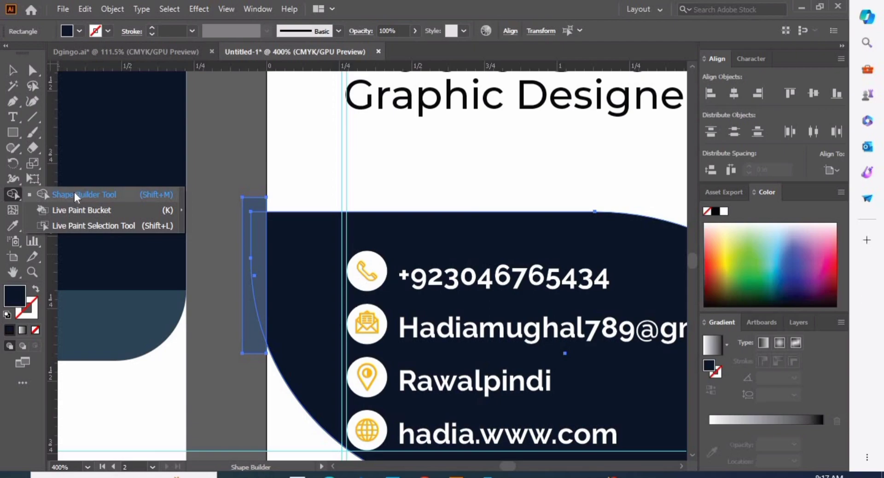
pyautogui.click(75, 195)
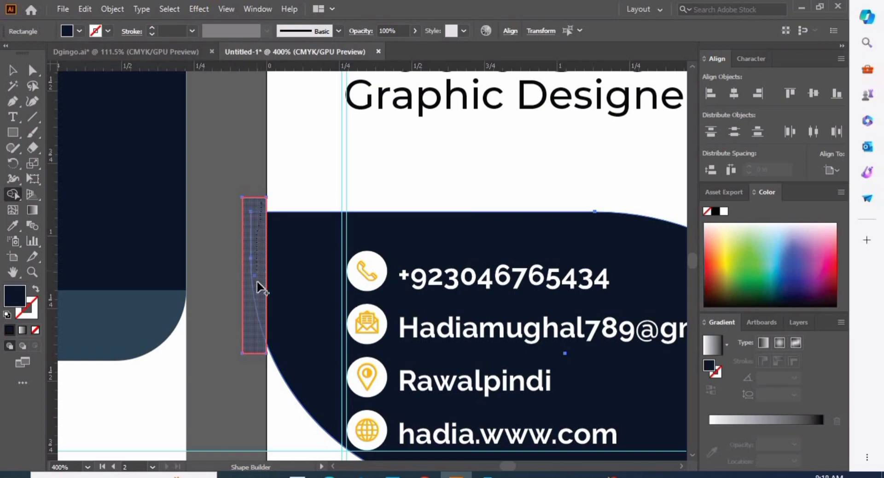
pyautogui.click(255, 343)
pyautogui.press('v')
pyautogui.click(210, 129)
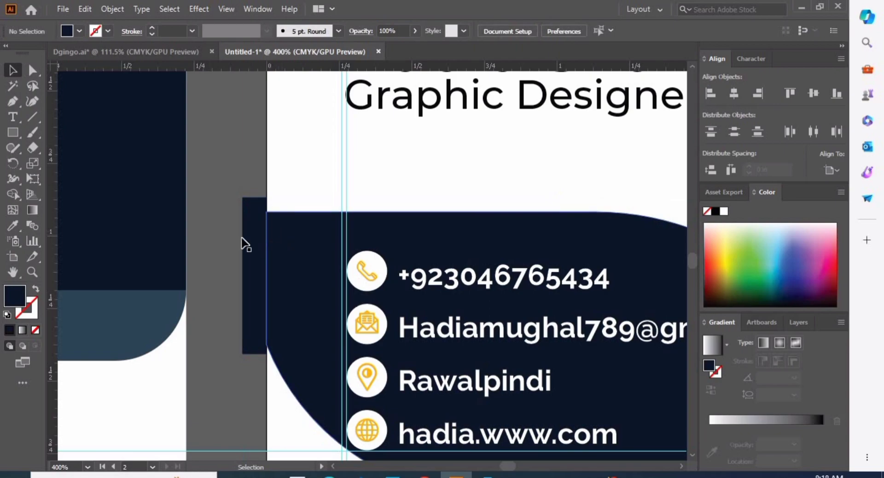
pyautogui.moveTo(242, 238); pyautogui.dragTo(208, 243)
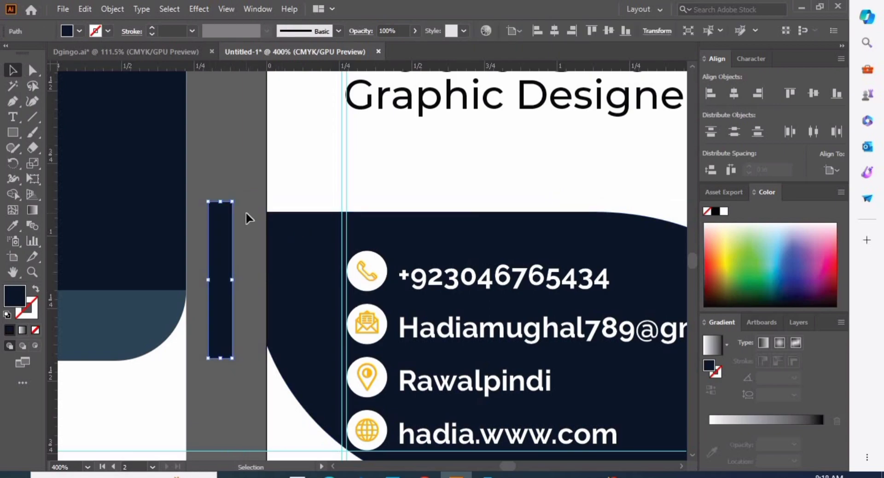
pyautogui.press('Delete')
pyautogui.press('z')
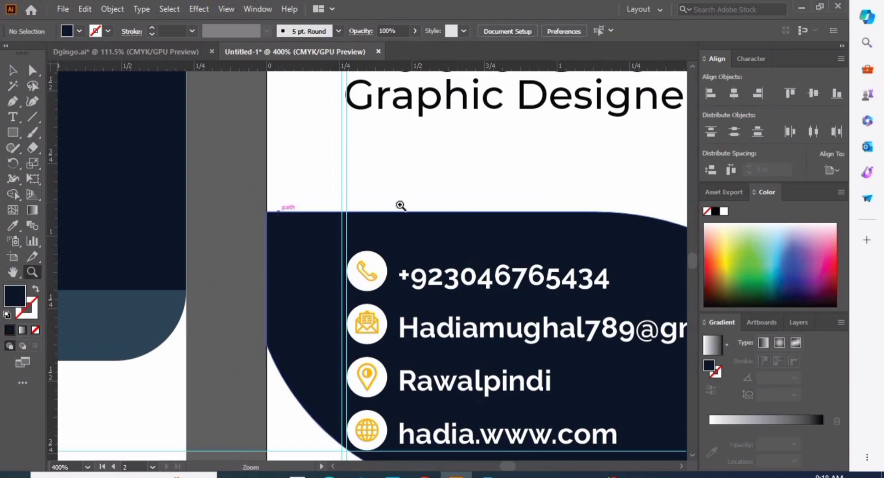
pyautogui.keyDown('alt'); pyautogui.click(401, 204); pyautogui.keyUp('alt')
# - Scroll to and select the maroon square at the back card's corner
pyautogui.scroll(-4, 310, 292)
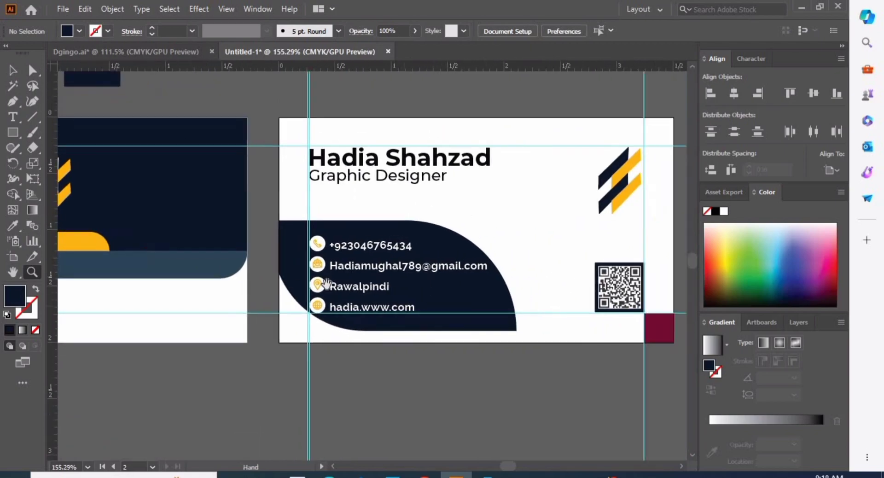
pyautogui.click(11, 70)
pyautogui.scroll(-2, 195, 323)
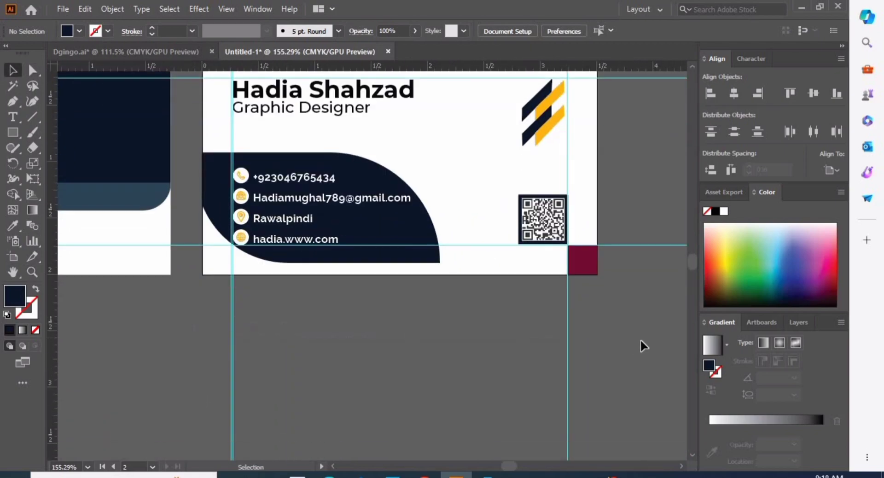
pyautogui.click(588, 264)
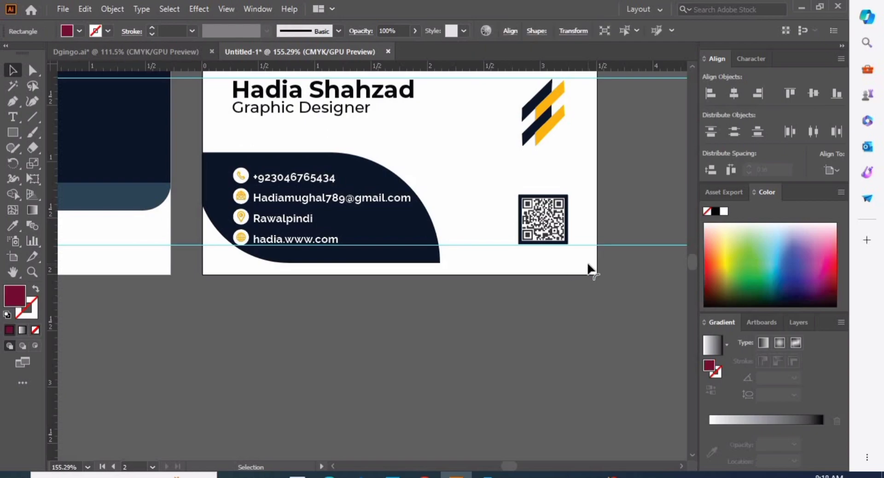
pyautogui.click(644, 272)
pyautogui.scroll(2, 659, 272)
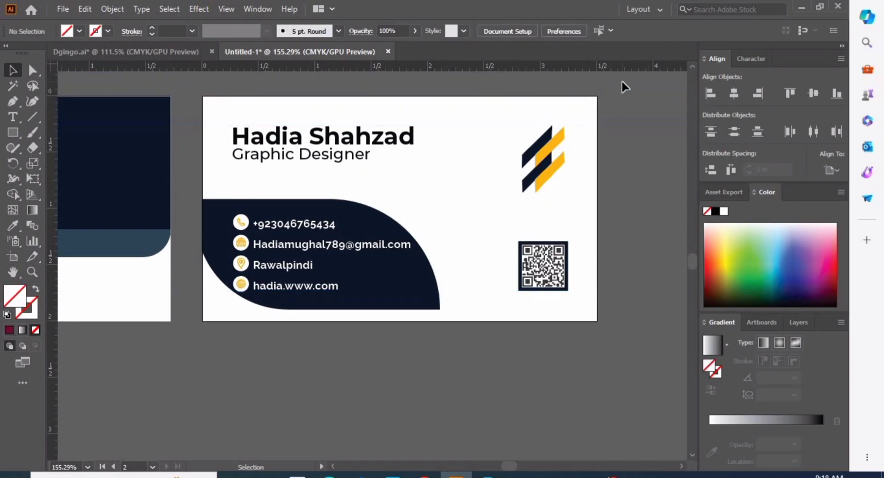
pyautogui.scroll(-5, 331, 251)
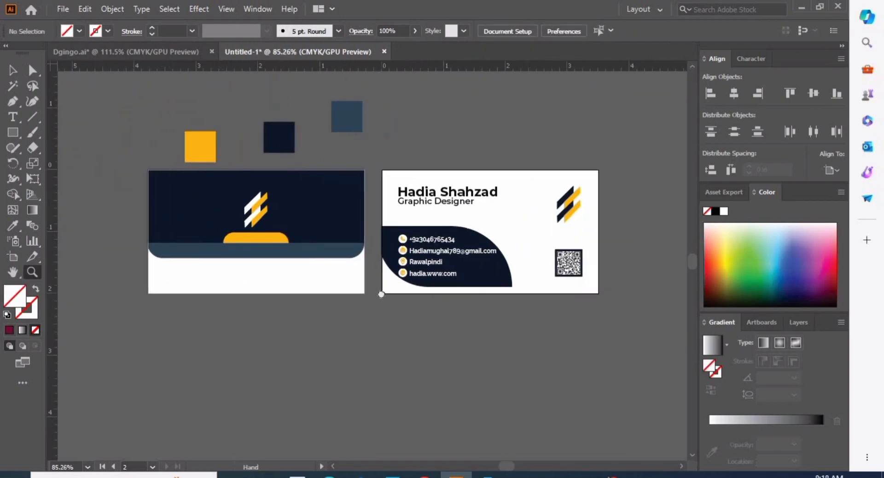
# - Enlarge the name and job title slightly and delete the three colour squares above the cards
pyautogui.click(9, 74)
pyautogui.click(441, 204)
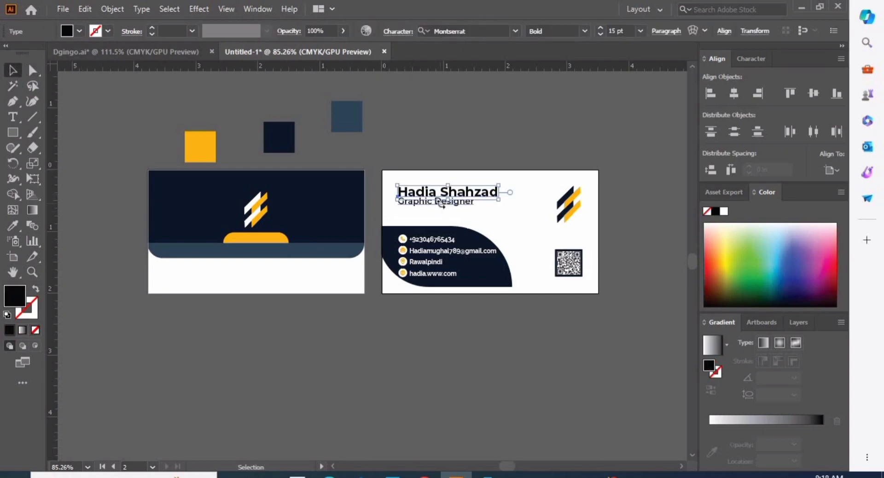
pyautogui.click(466, 205)
pyautogui.keyDown('shift'); pyautogui.click(493, 193); pyautogui.keyUp('shift')
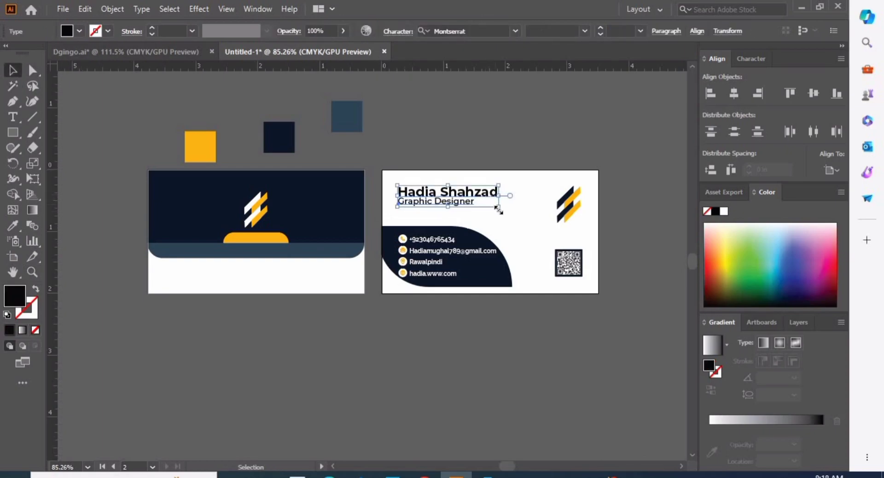
pyautogui.moveTo(500, 209); pyautogui.dragTo(511, 222)
pyautogui.click(529, 319)
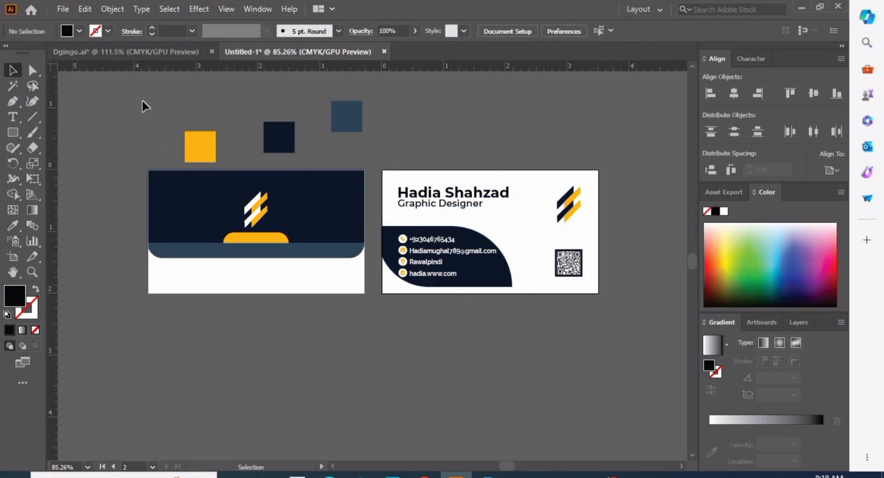
pyautogui.click(341, 132)
pyautogui.press('Delete')
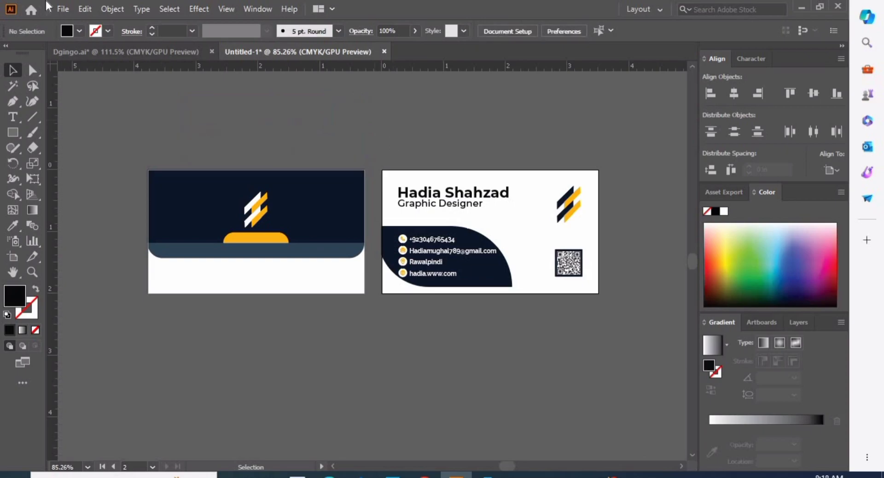